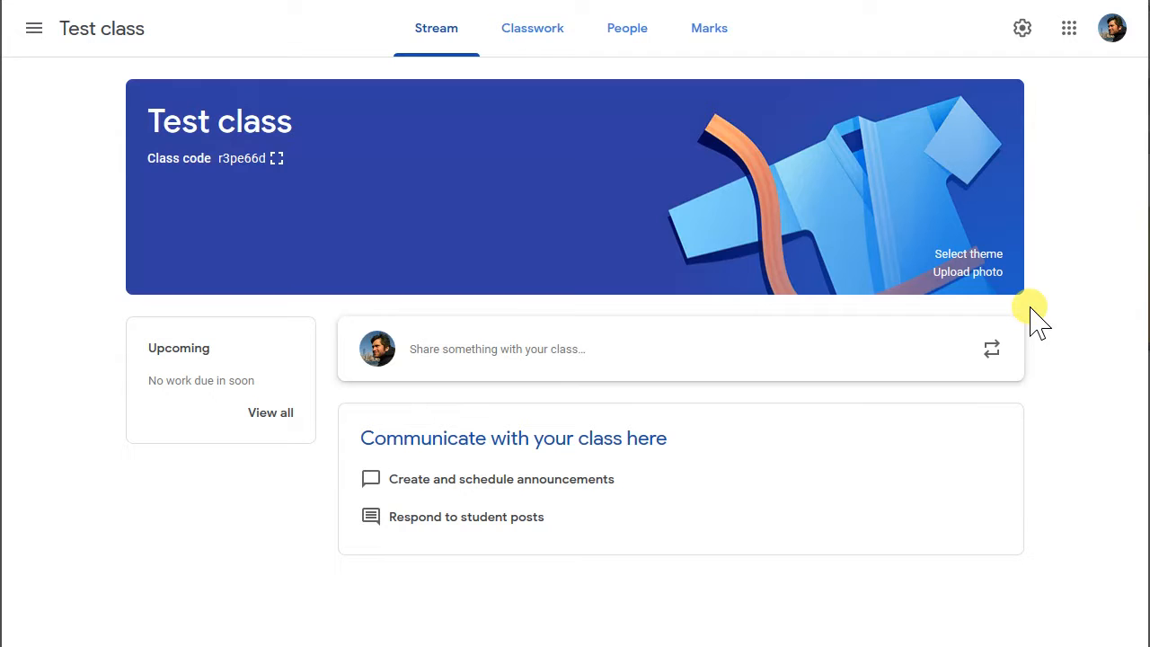
- Create a new classwork assignment in Test class and title it "Negative numbers"
left_click(535, 38)
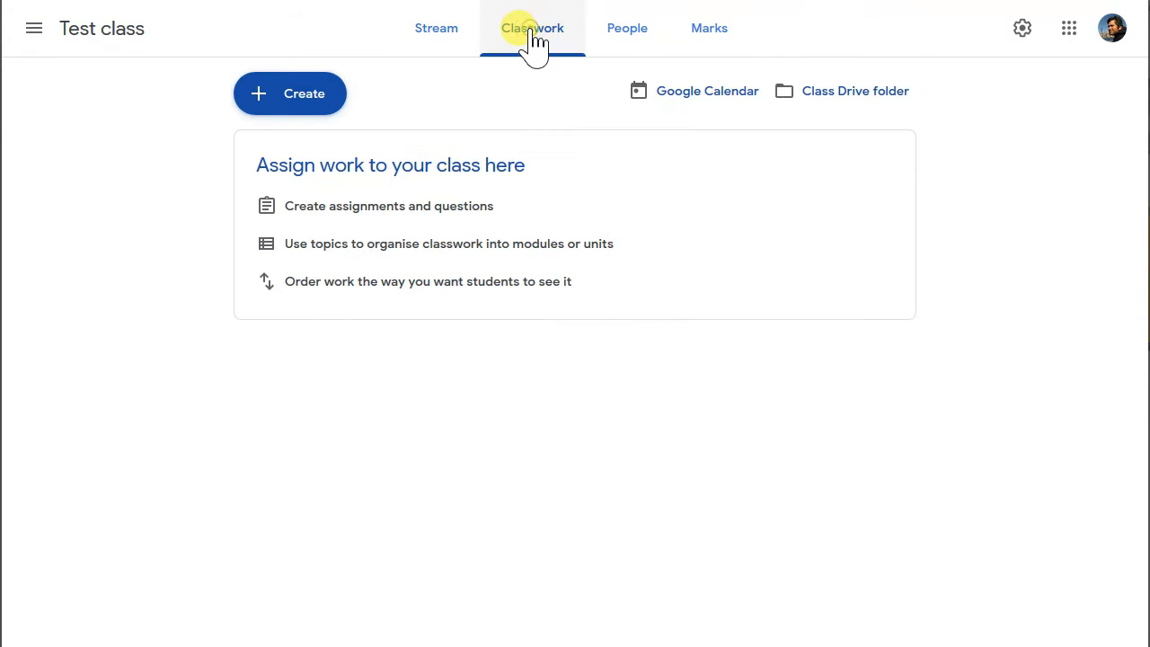
left_click(304, 100)
left_click(325, 151)
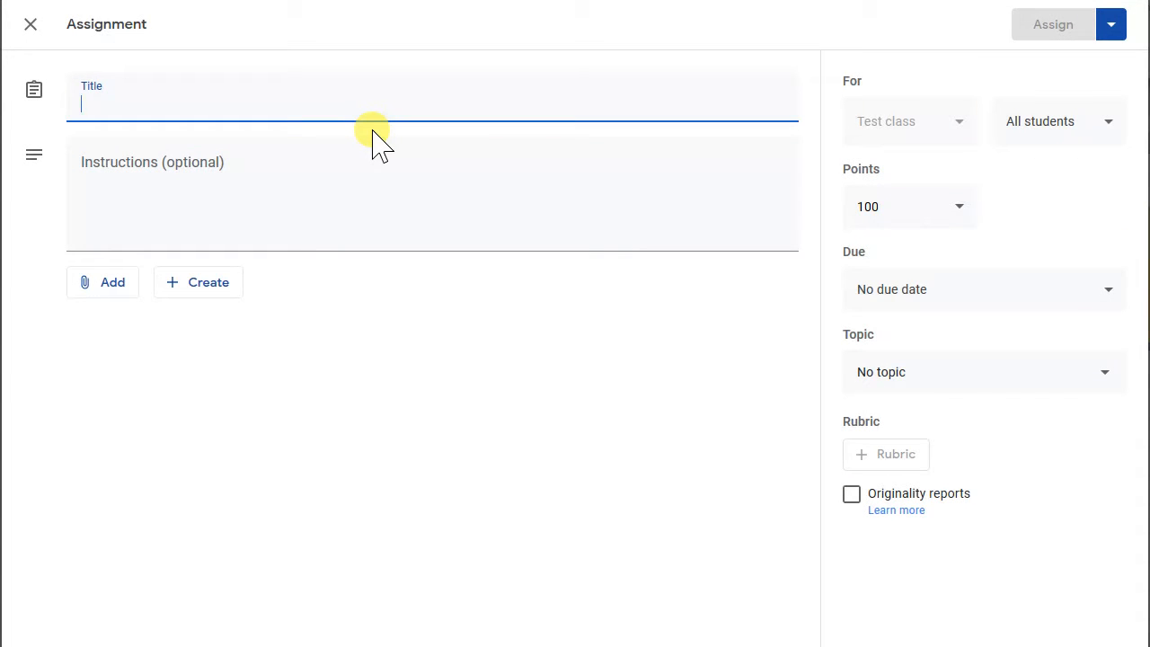
type("Test assignment")
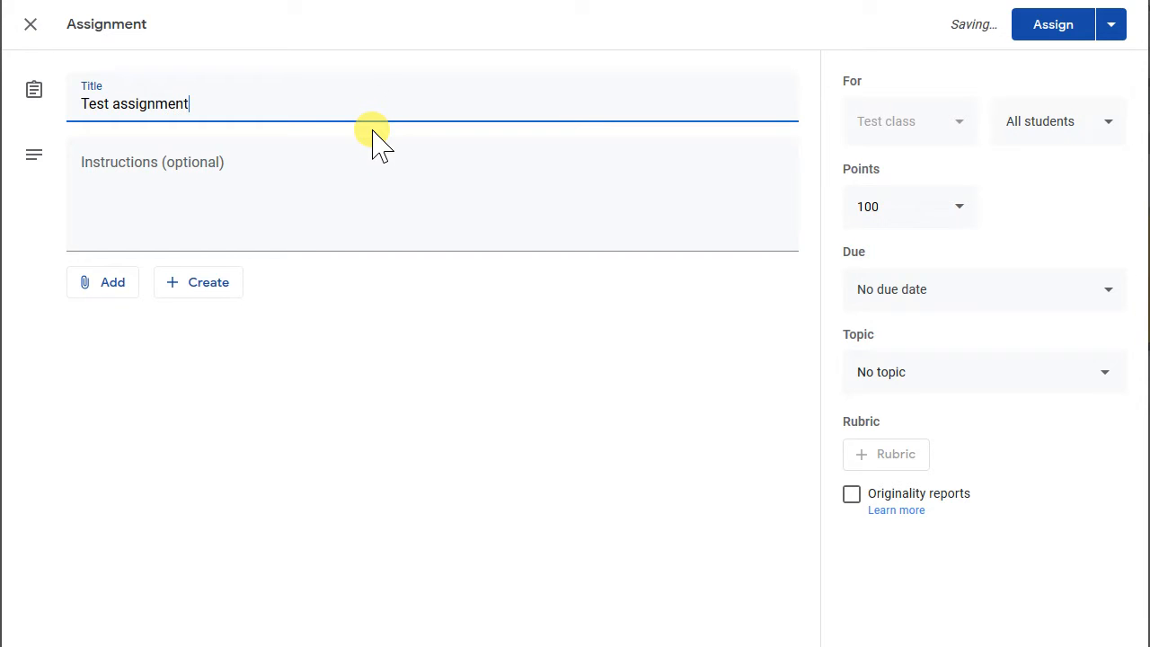
key("ctrl+a")
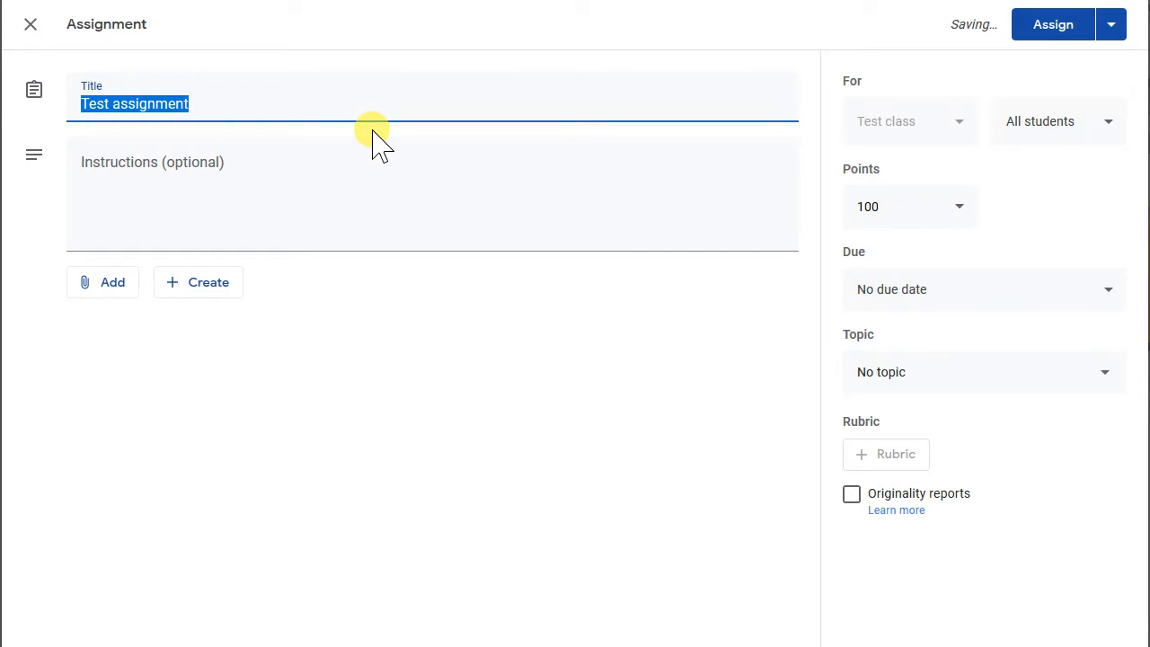
type("Negative numbers")
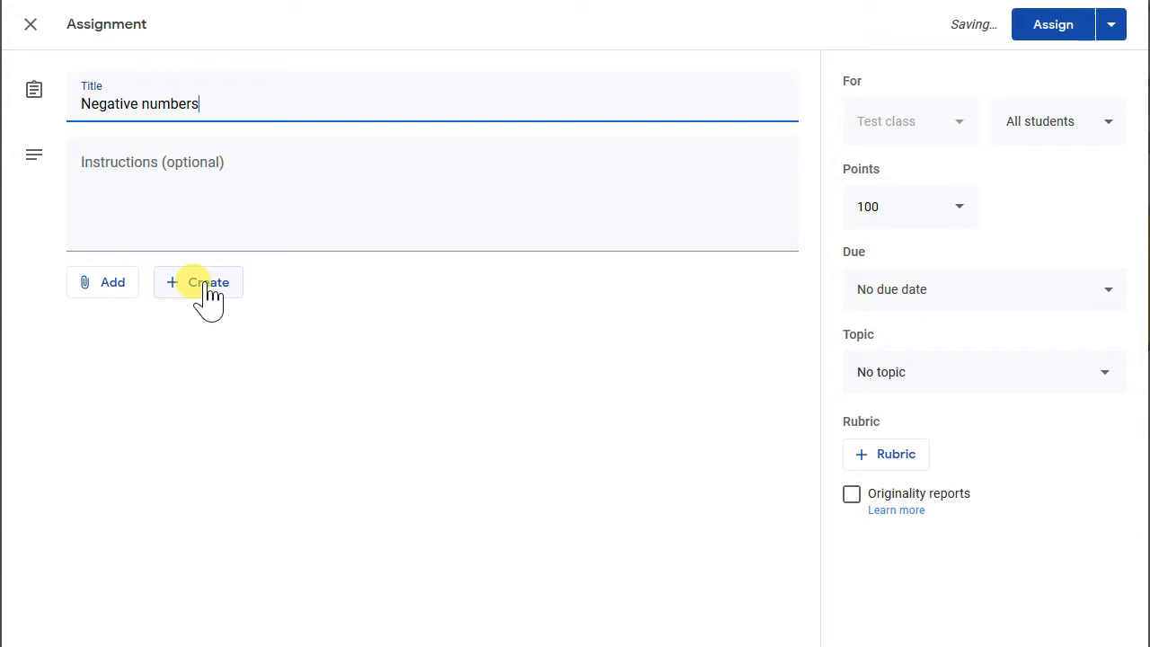
left_click(109, 284)
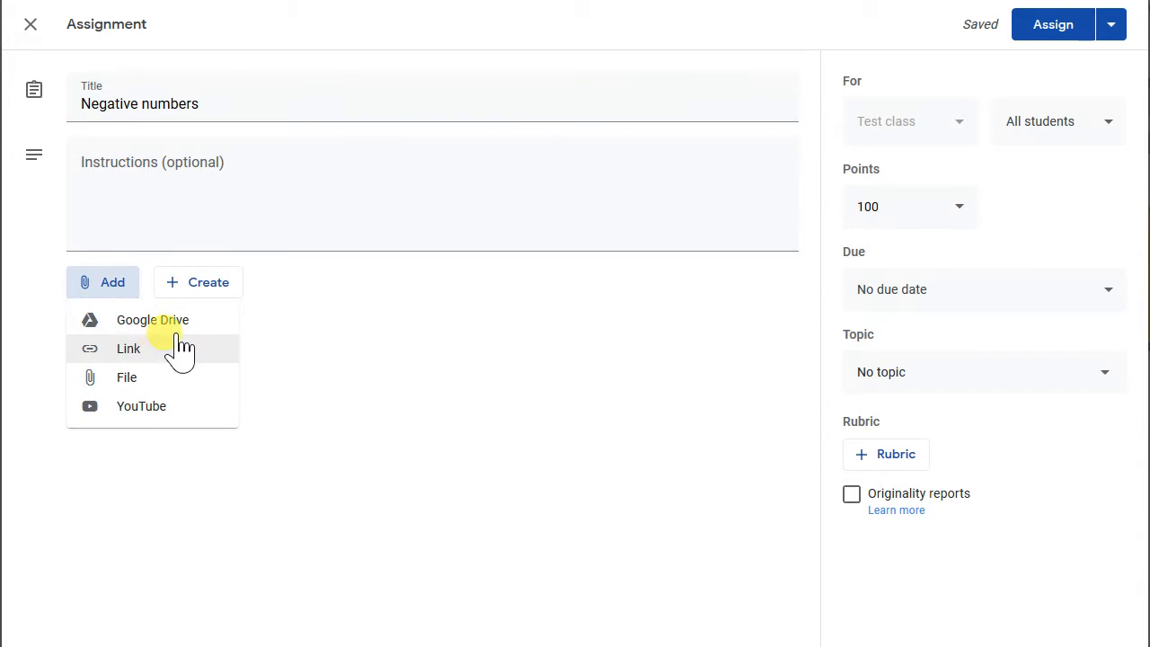
left_click(221, 292)
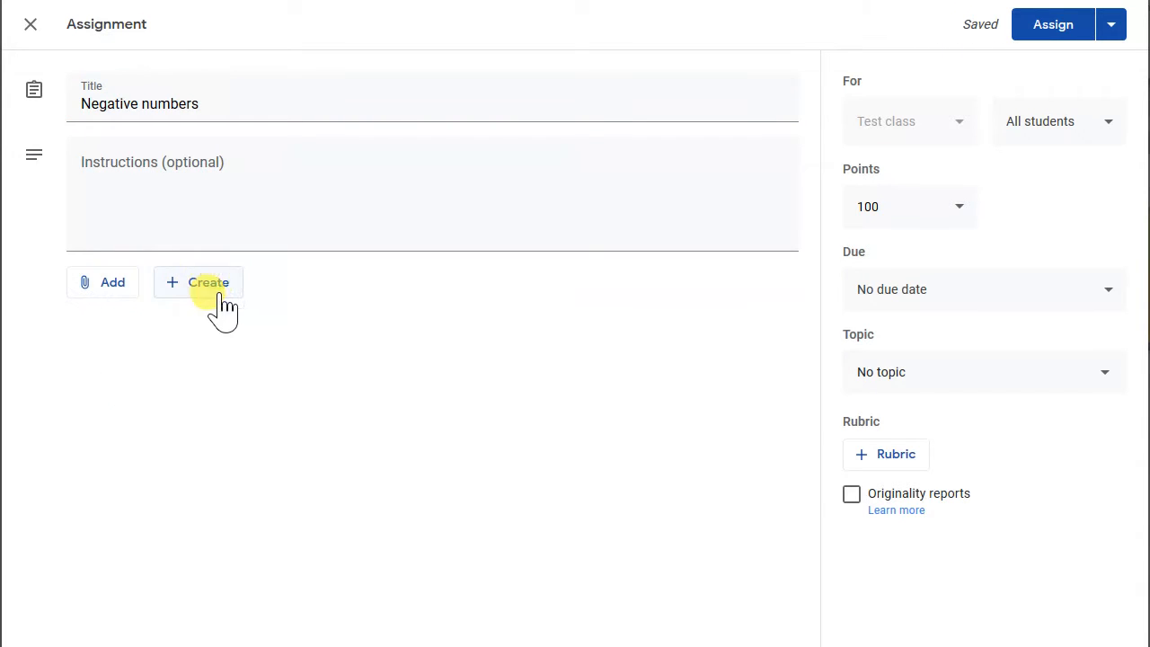
left_click(223, 305)
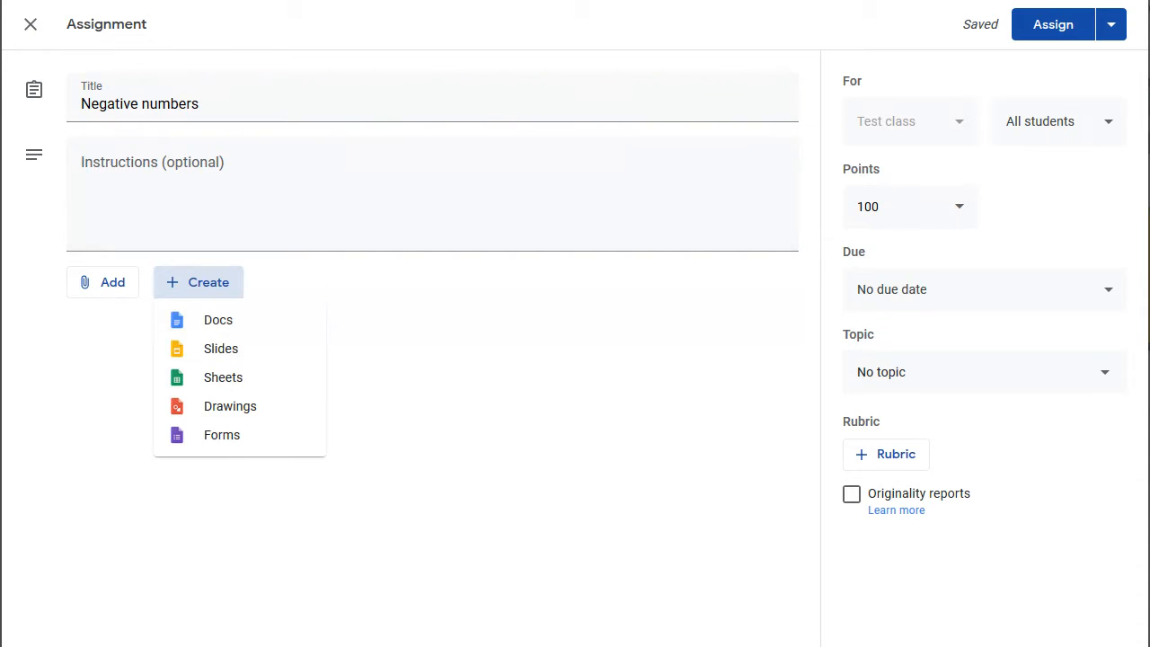
left_click(1114, 27)
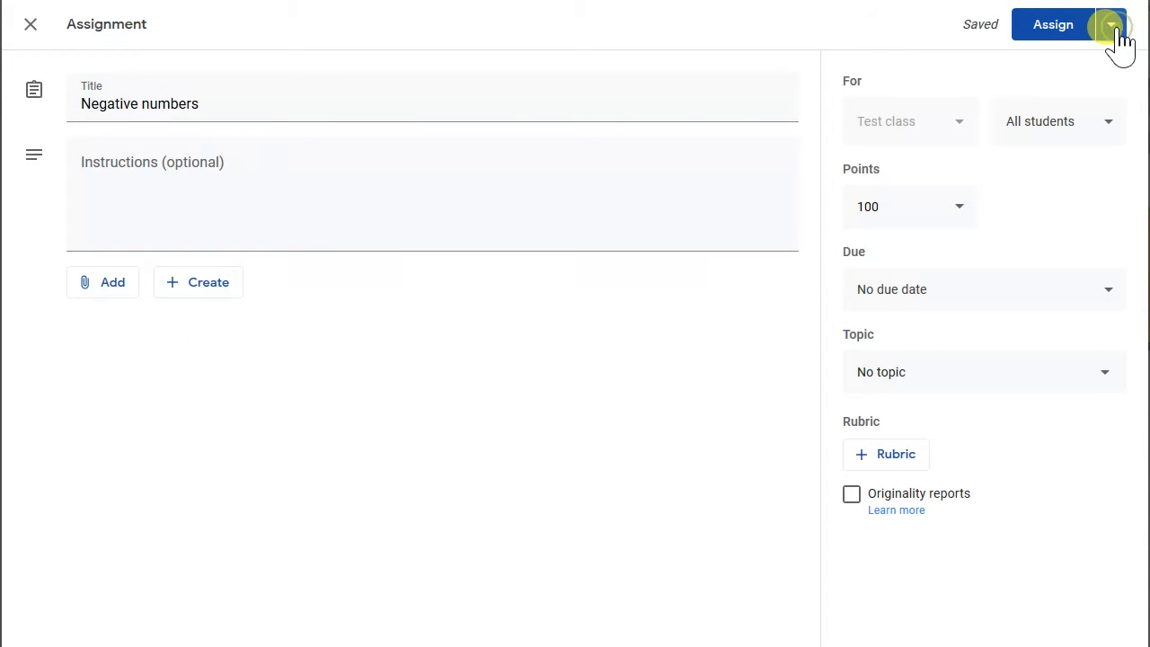
left_click(1114, 27)
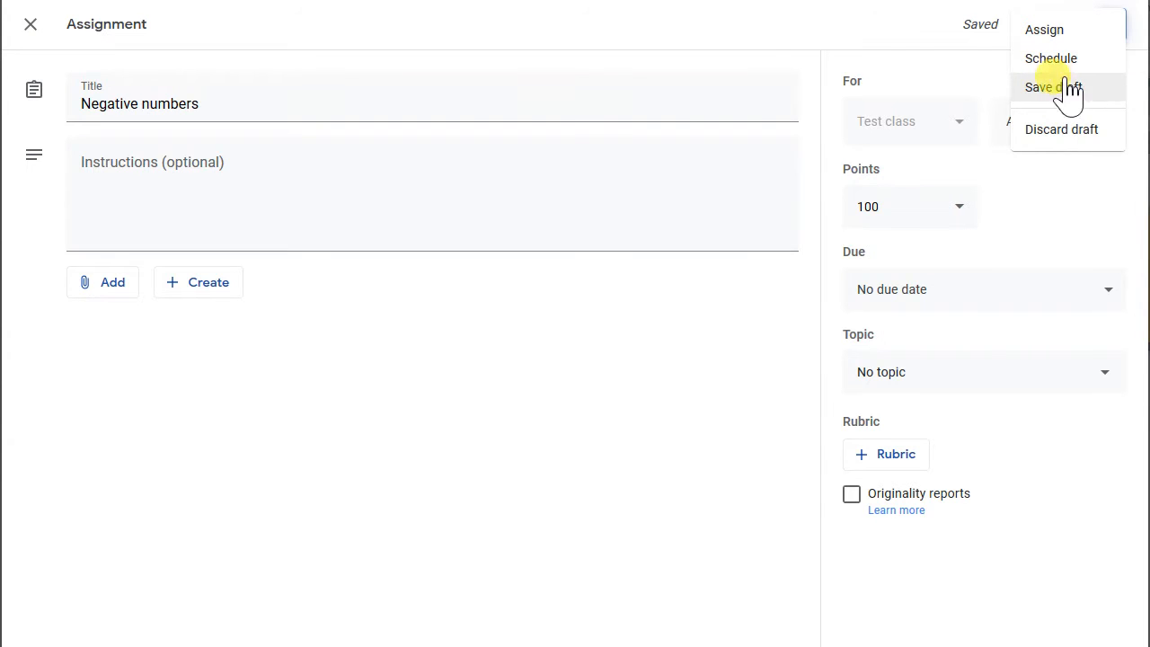
left_click(759, 36)
- Create a Google Docs attachment for the assignment and name the document "Negative numbers"
left_click(205, 291)
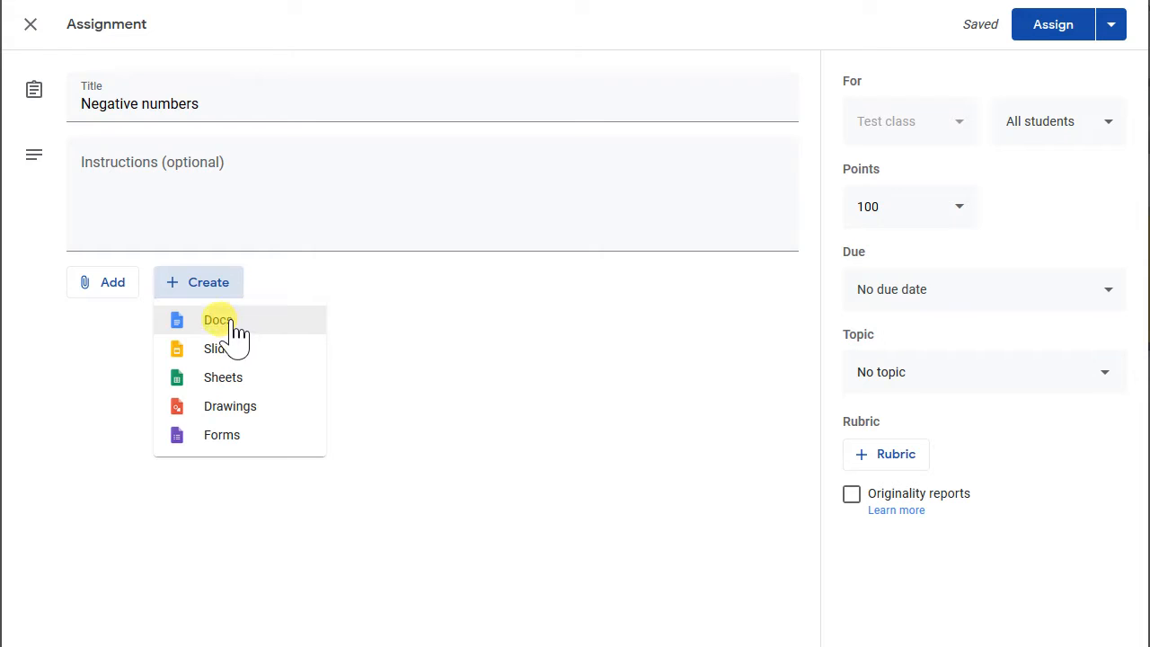
left_click(232, 320)
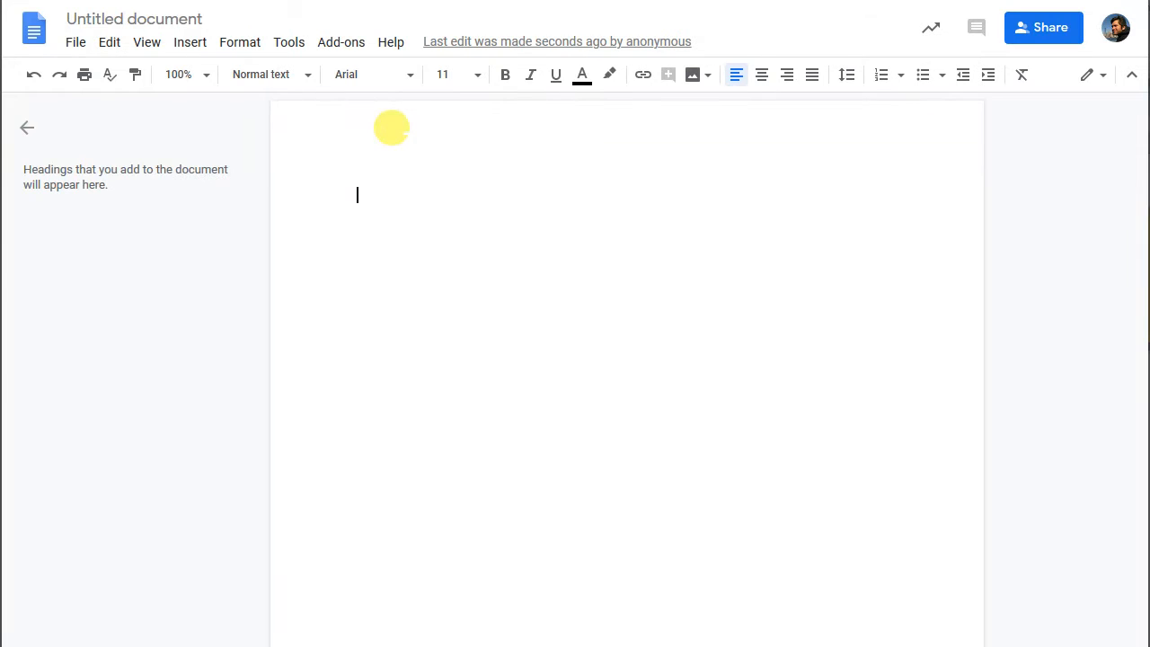
left_click(162, 20)
type("Negative numbers")
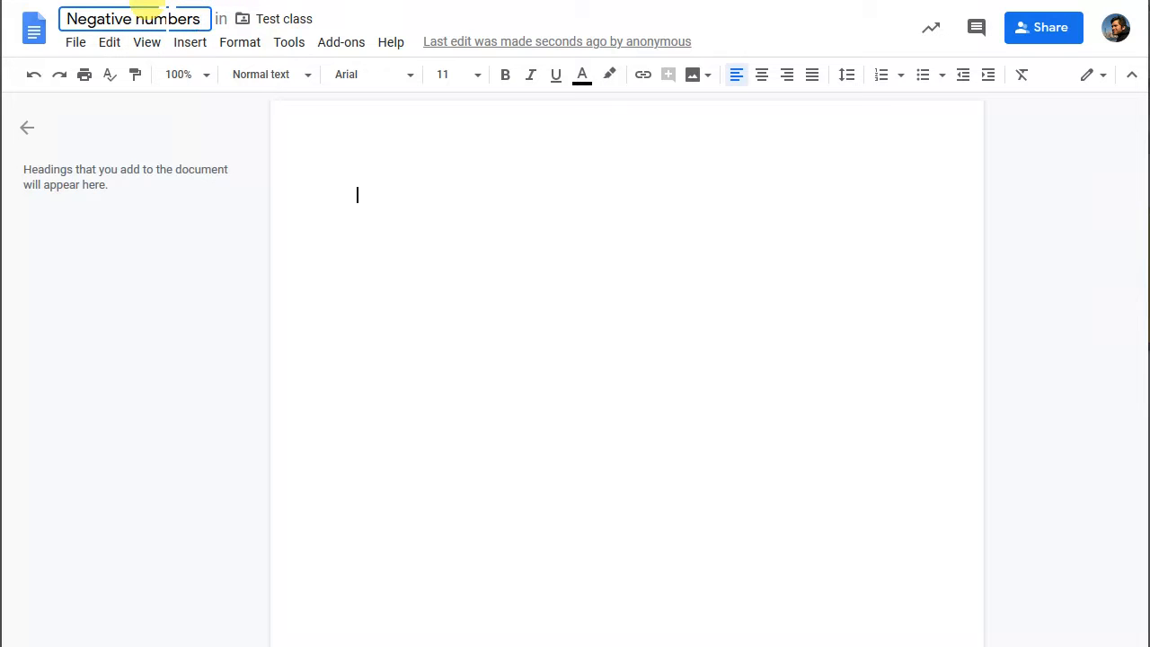
- Write "Here's what you need to do:" with a numbered list: "Watch this video: link", "Do this other thing", "Whatever else", and return to the assignment
left_click(406, 172)
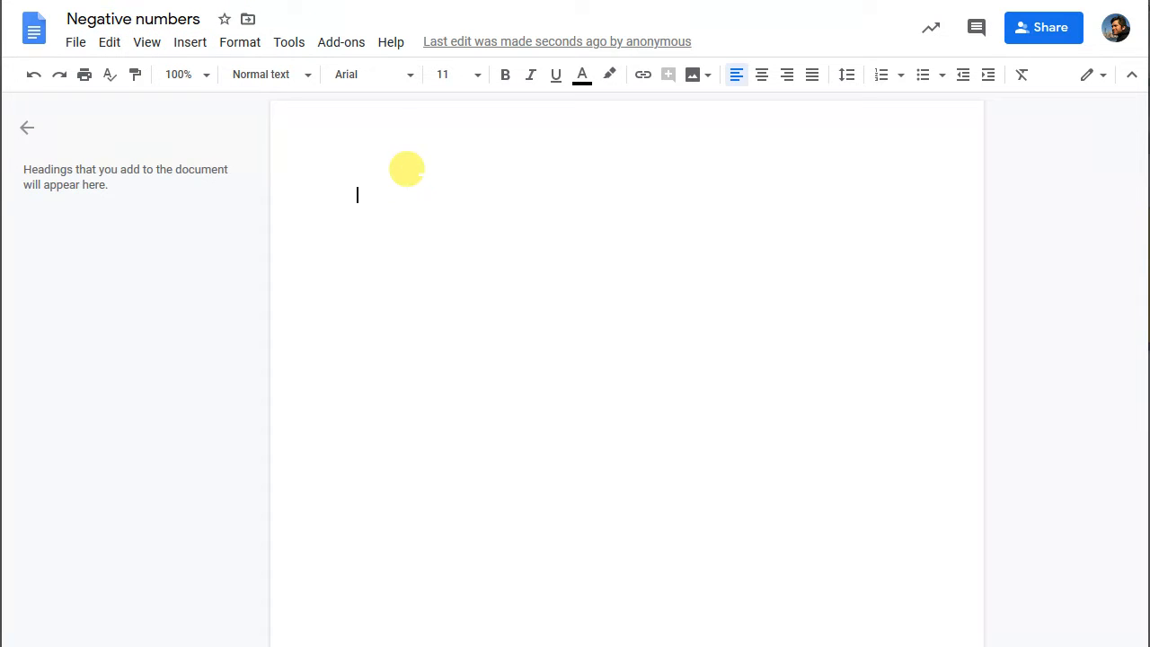
type("Here's what you")
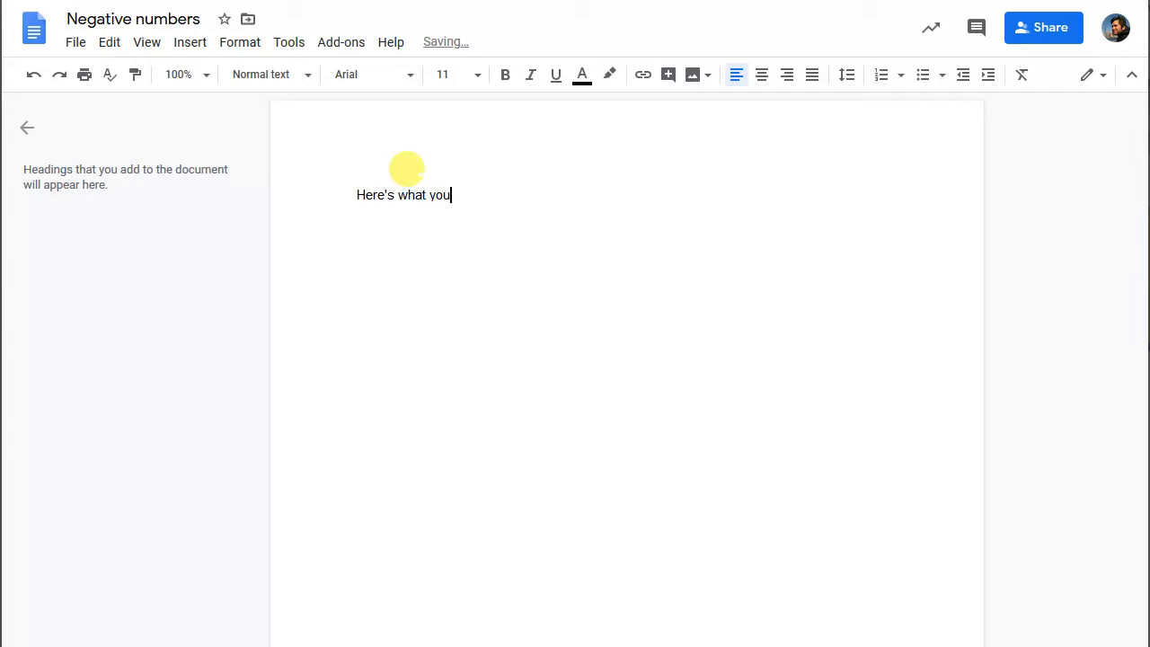
key("Return")
key("Return")
type("1. ")
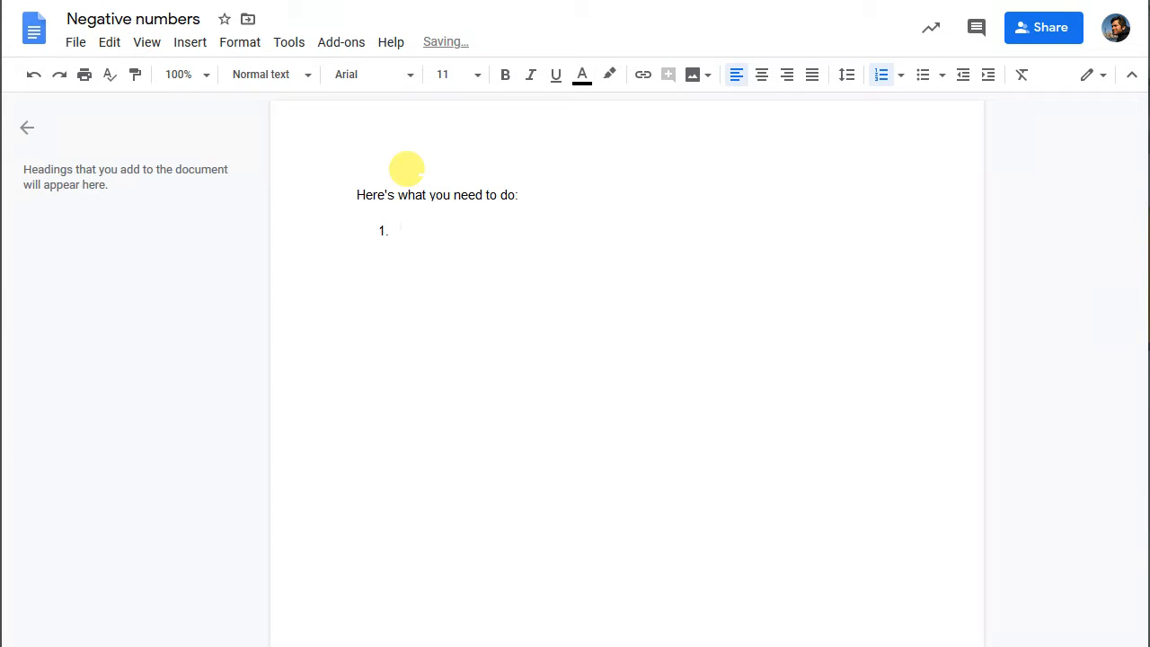
type("Watch this video: link")
key("Return")
type("Do thi")
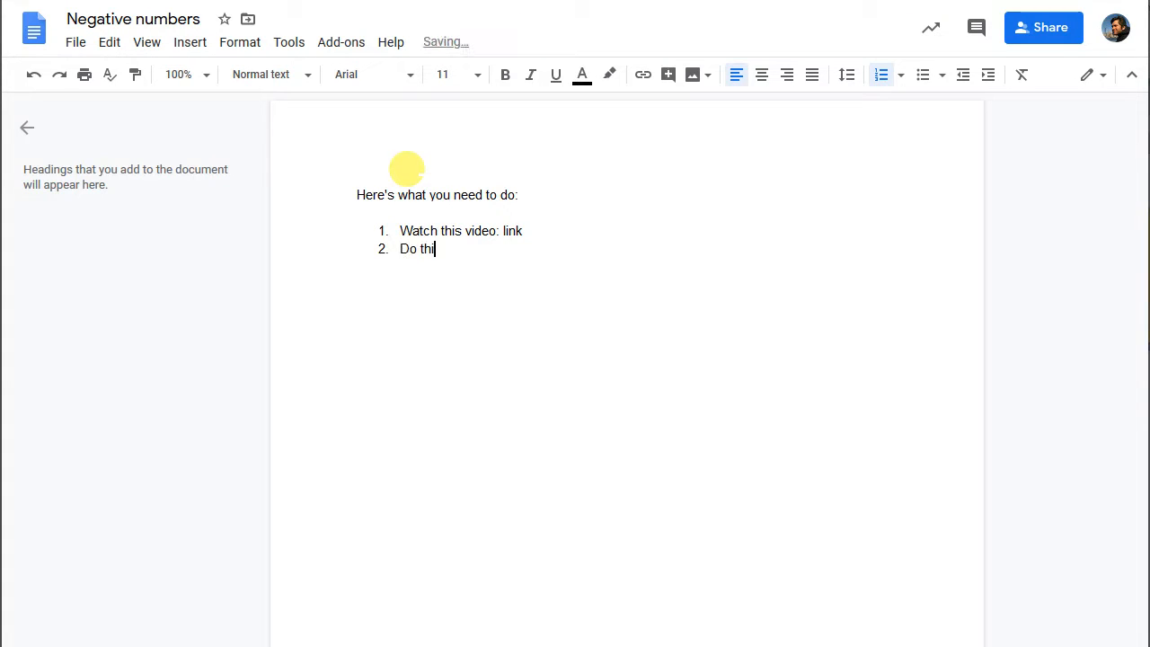
type("s other thing")
key("Return")
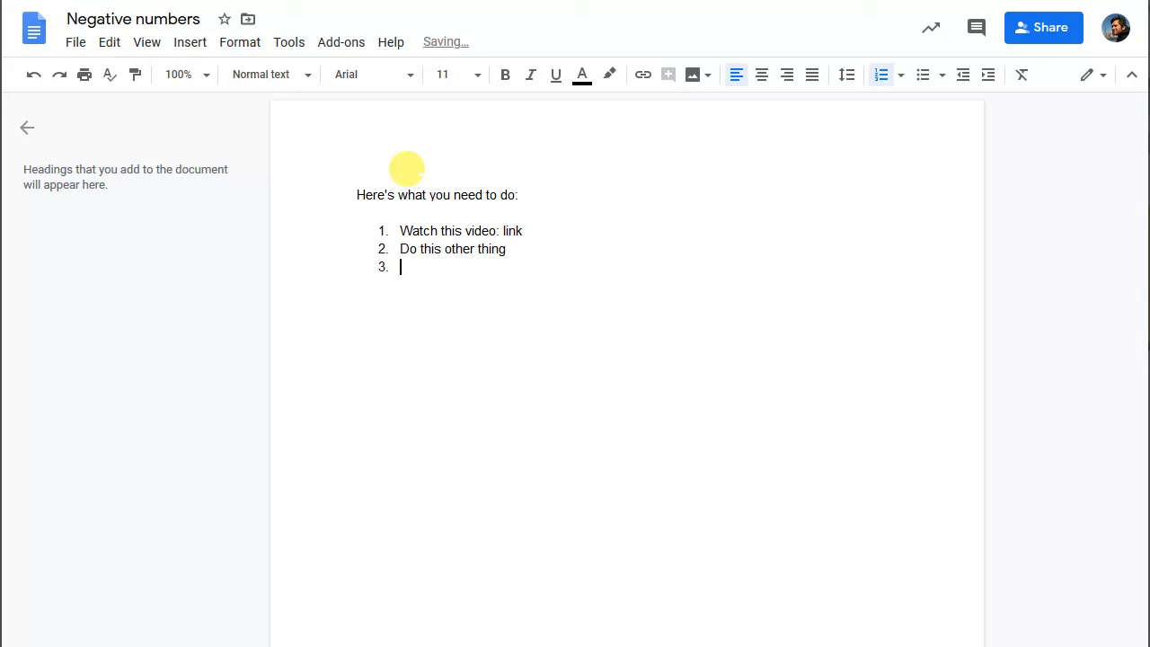
type("Whatever else")
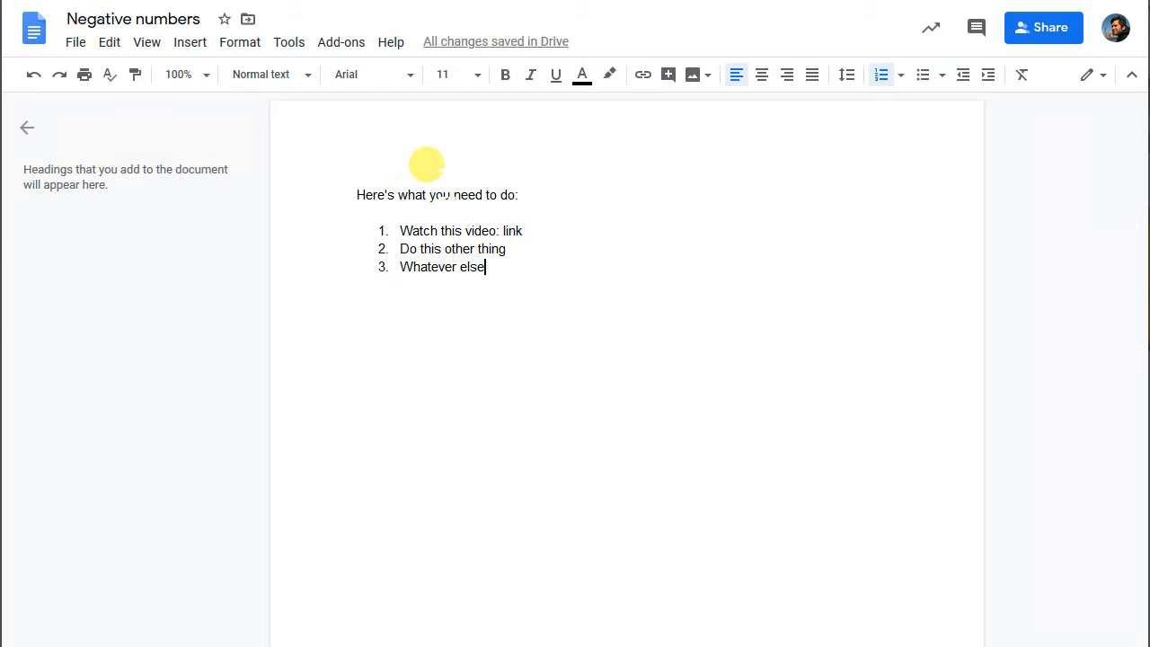
key("ctrl+w")
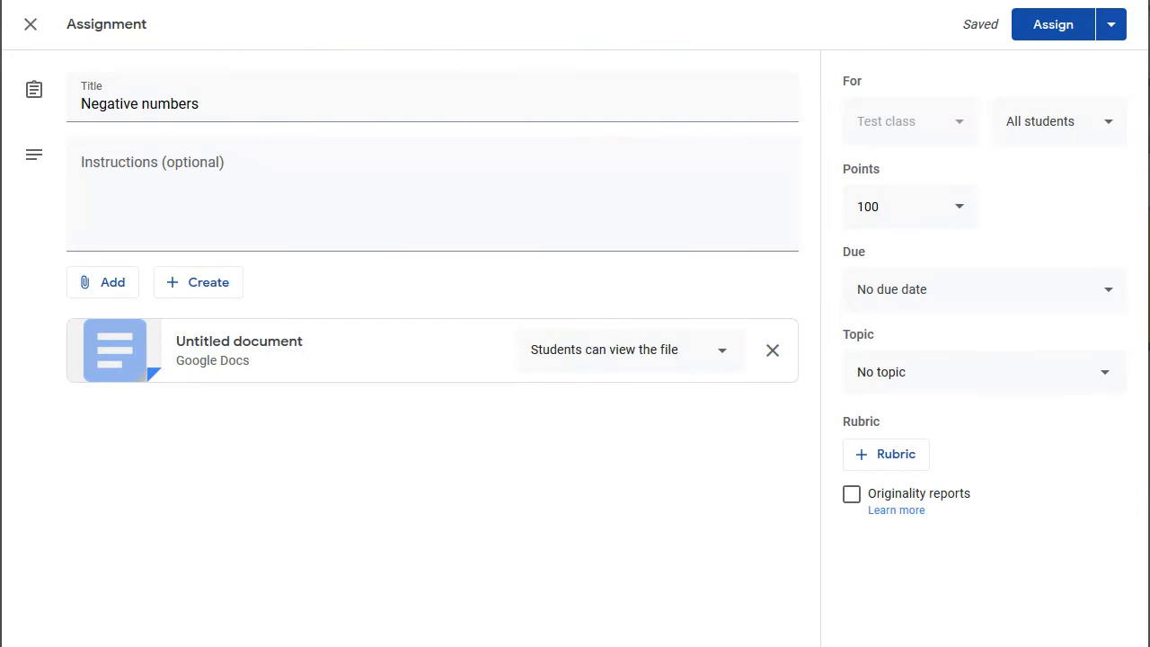
- Set the assignment's points to Unmarked and assign it to all students of Test class
left_click(671, 355)
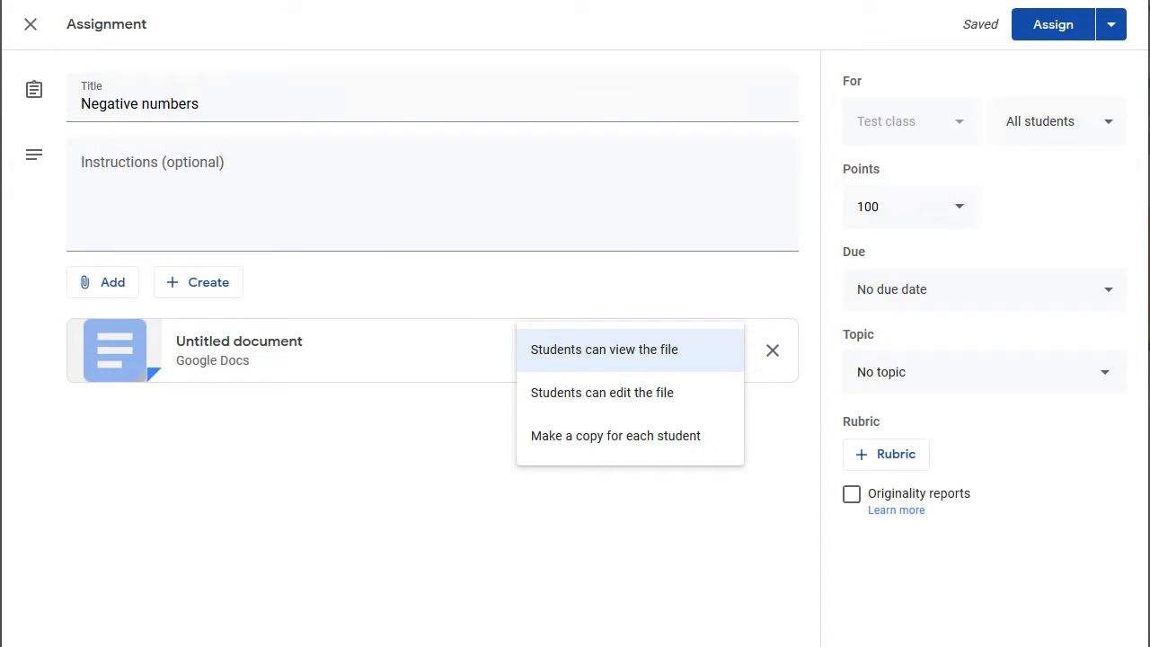
left_click(465, 440)
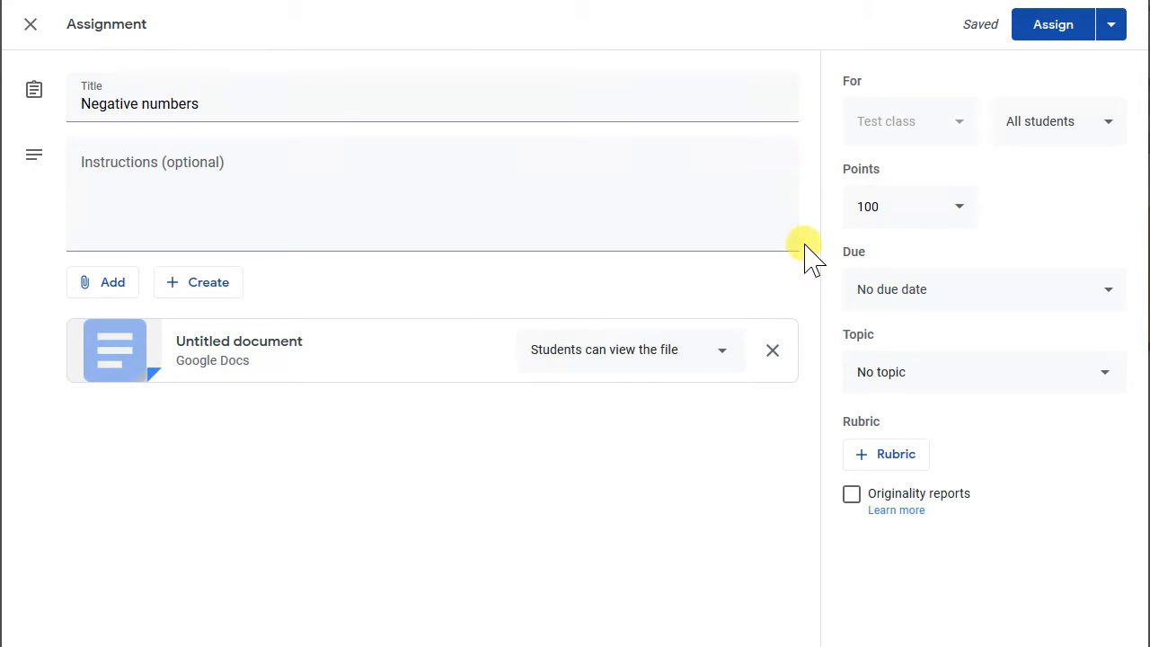
left_click(960, 209)
left_click(885, 252)
left_click(1031, 217)
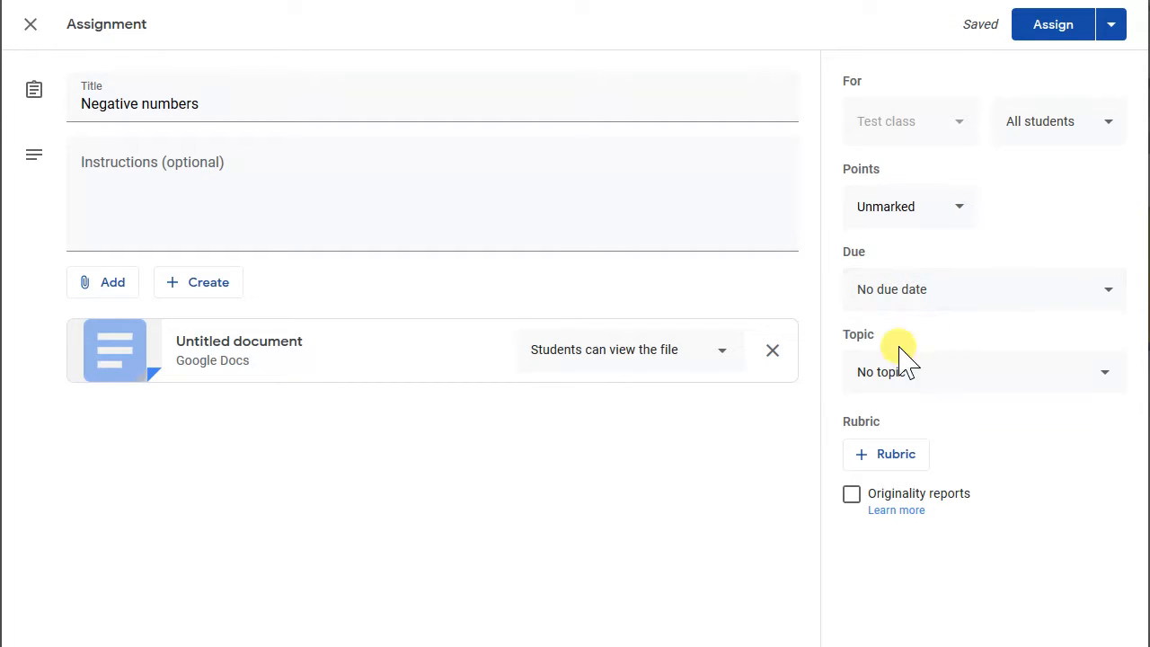
left_click(1054, 27)
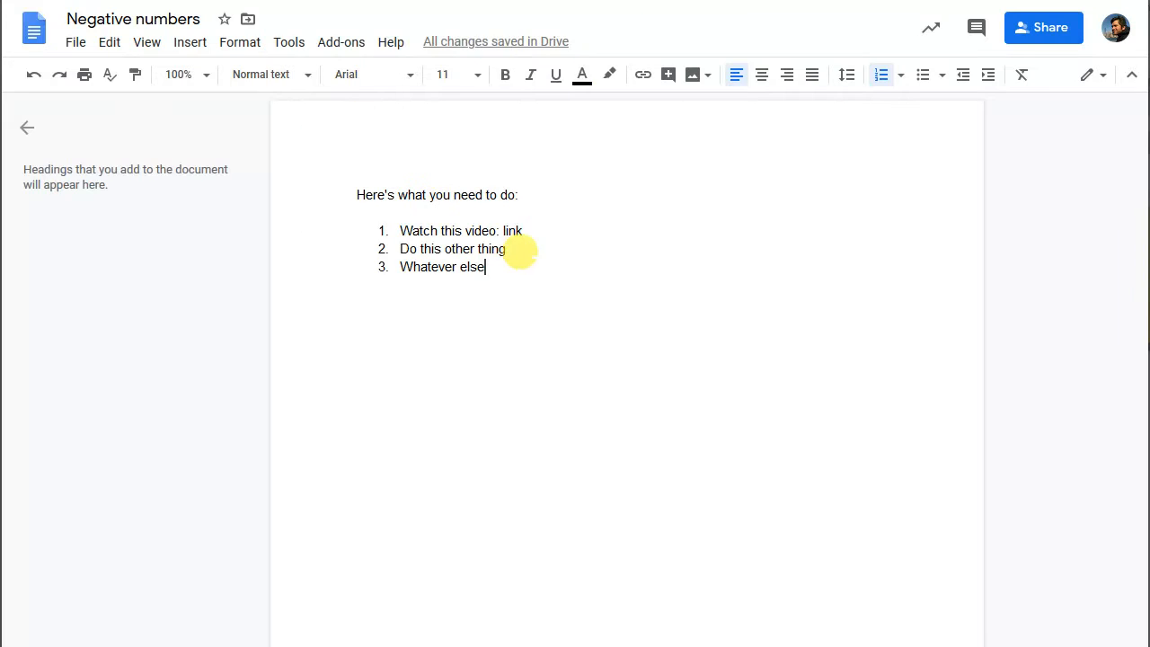
- Add "Another thing to do" as the fourth item of the numbered list in the Negative numbers document
key("Return")
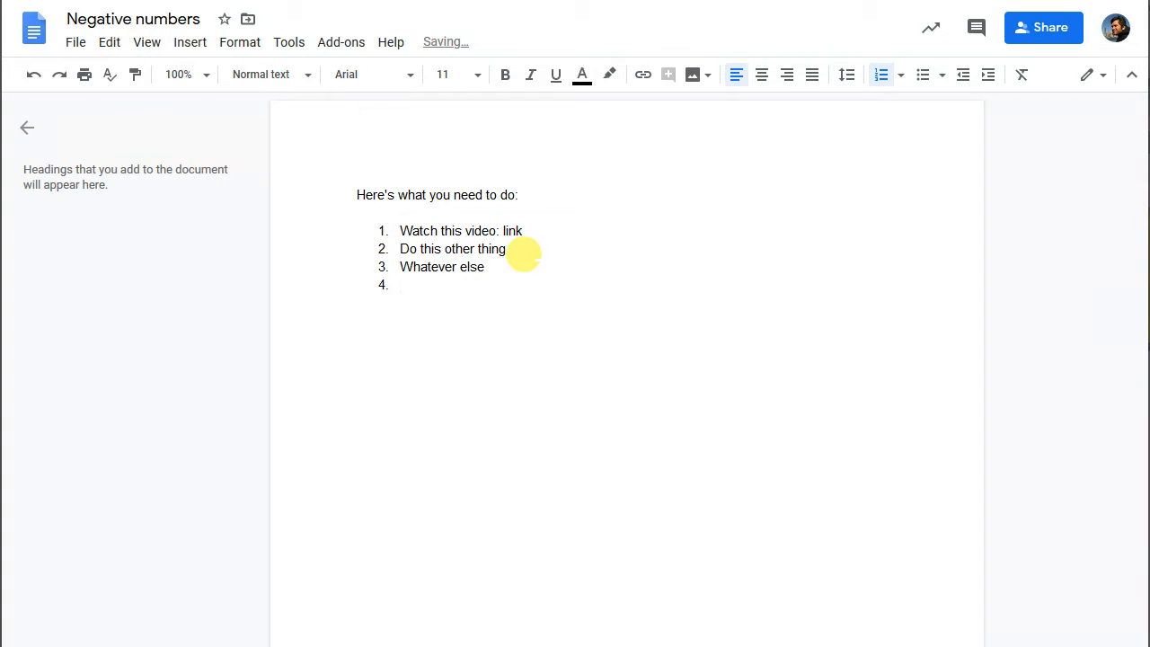
type("A nother thing to do")
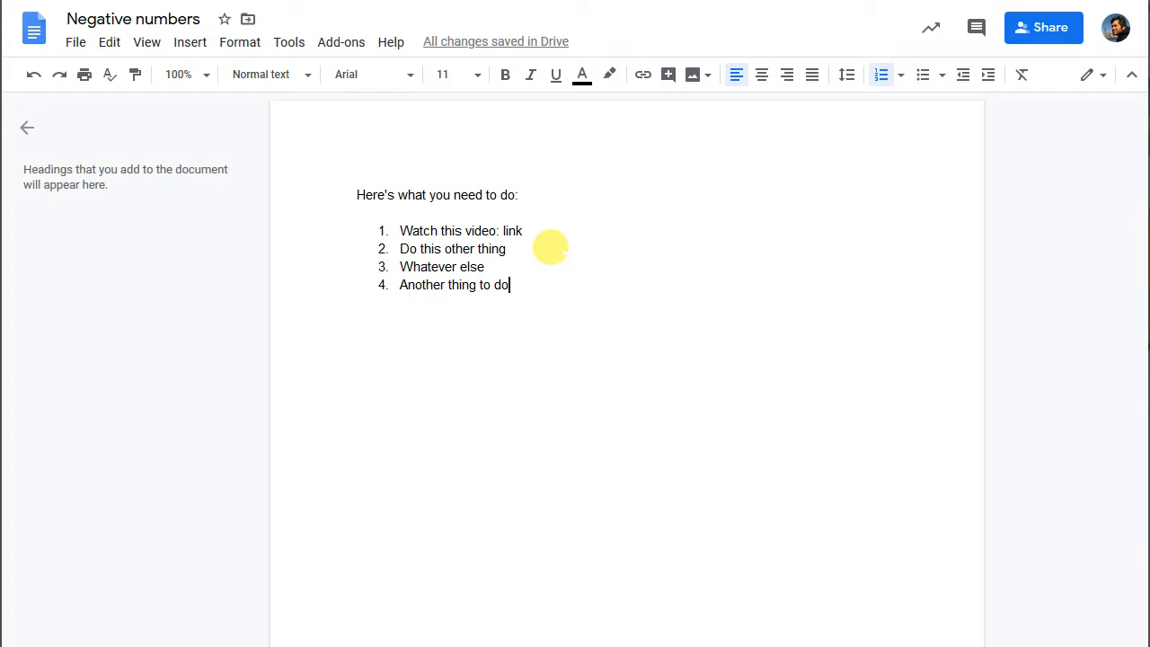
left_click(565, 241)
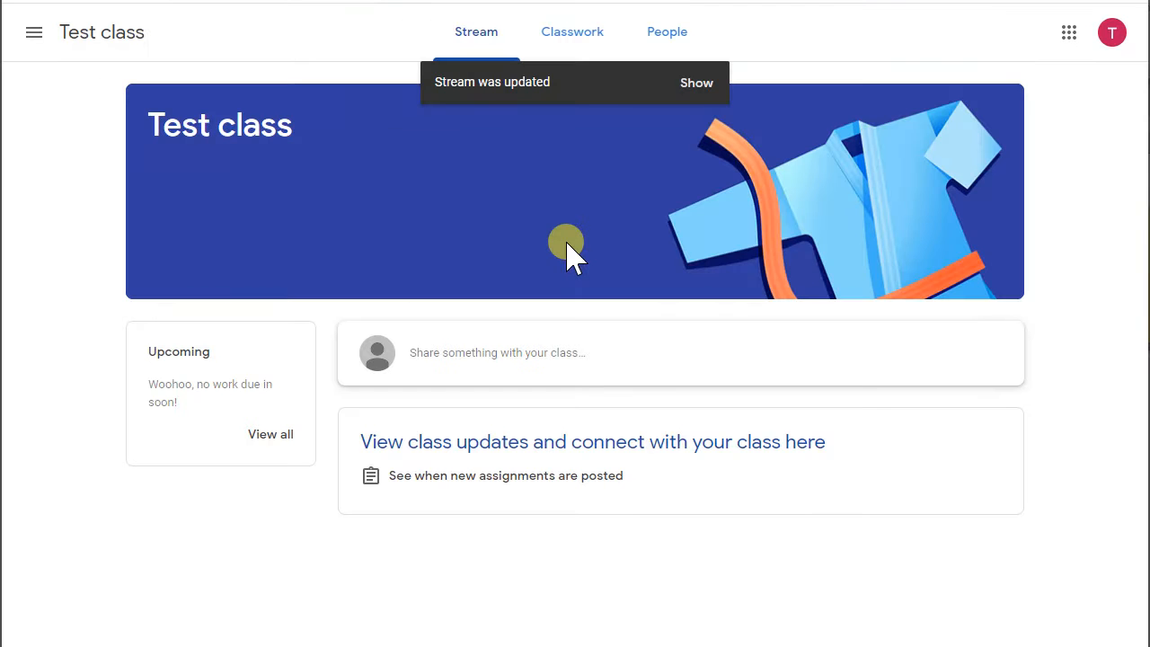
- In the student's view, show the updated class stream and open the Negative numbers assignment
left_click(692, 85)
left_click(555, 446)
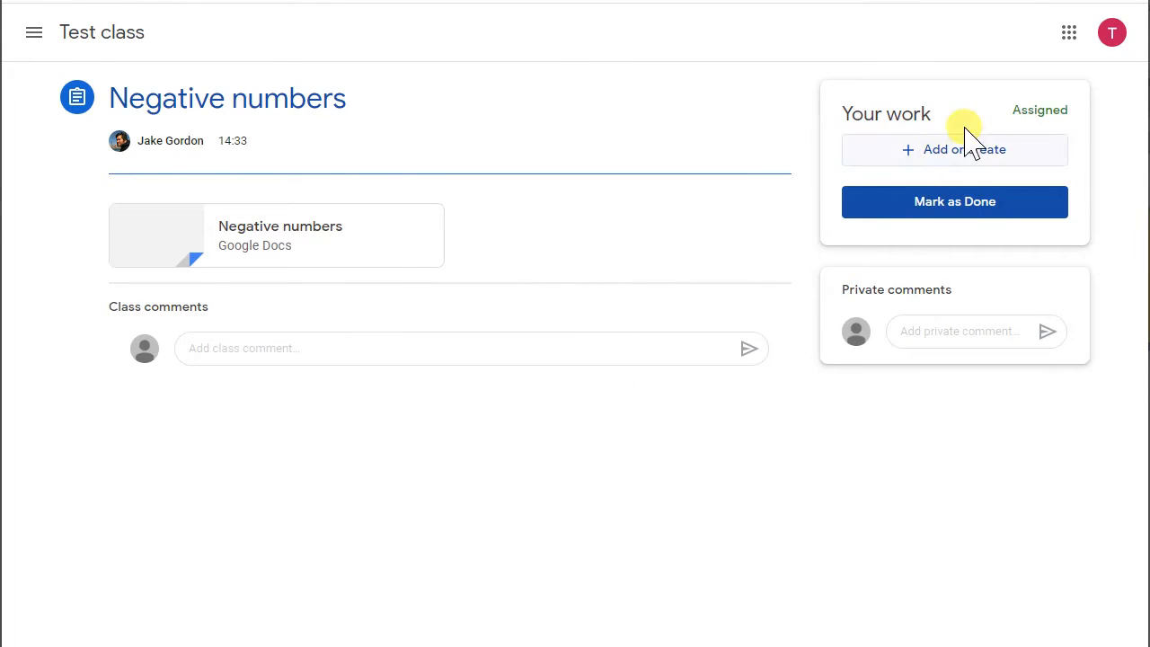
left_click_drag(875, 99, 1046, 204)
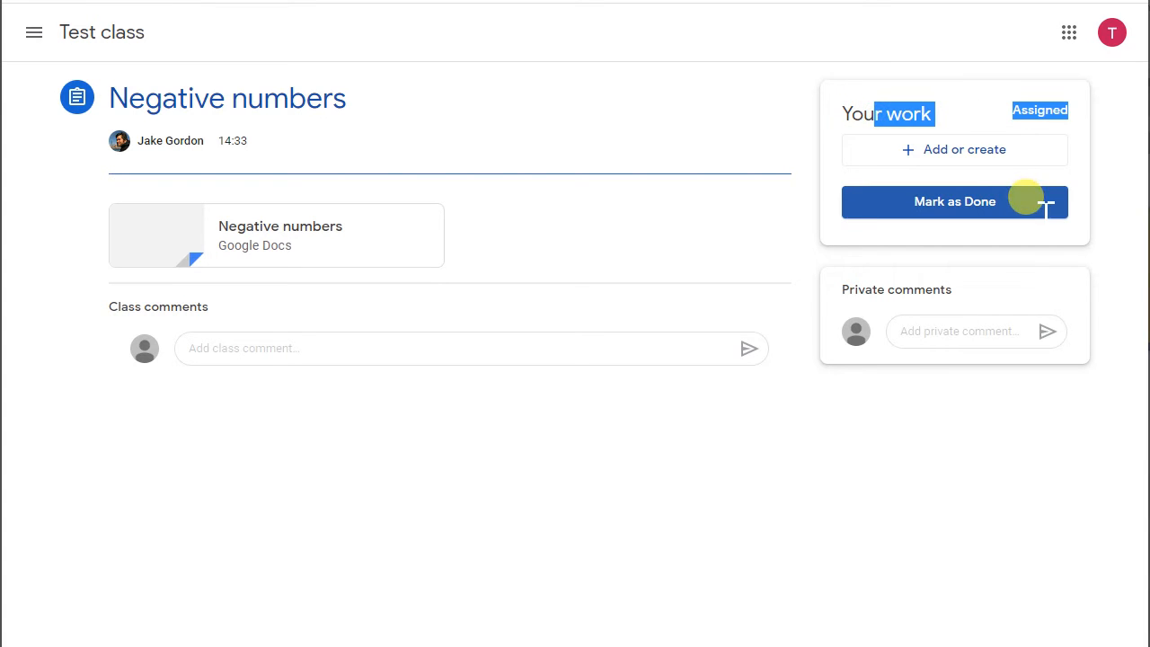
left_click(952, 119)
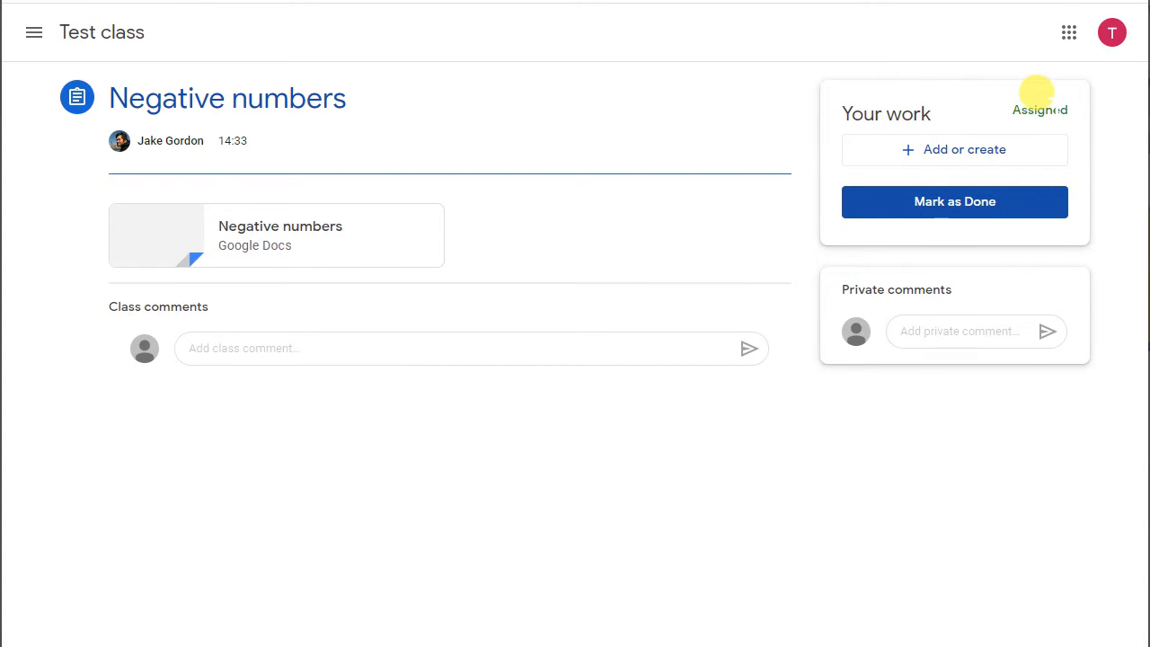
- Examine the student's options for adding or creating work, plus the private and class comment fields
left_click(921, 151)
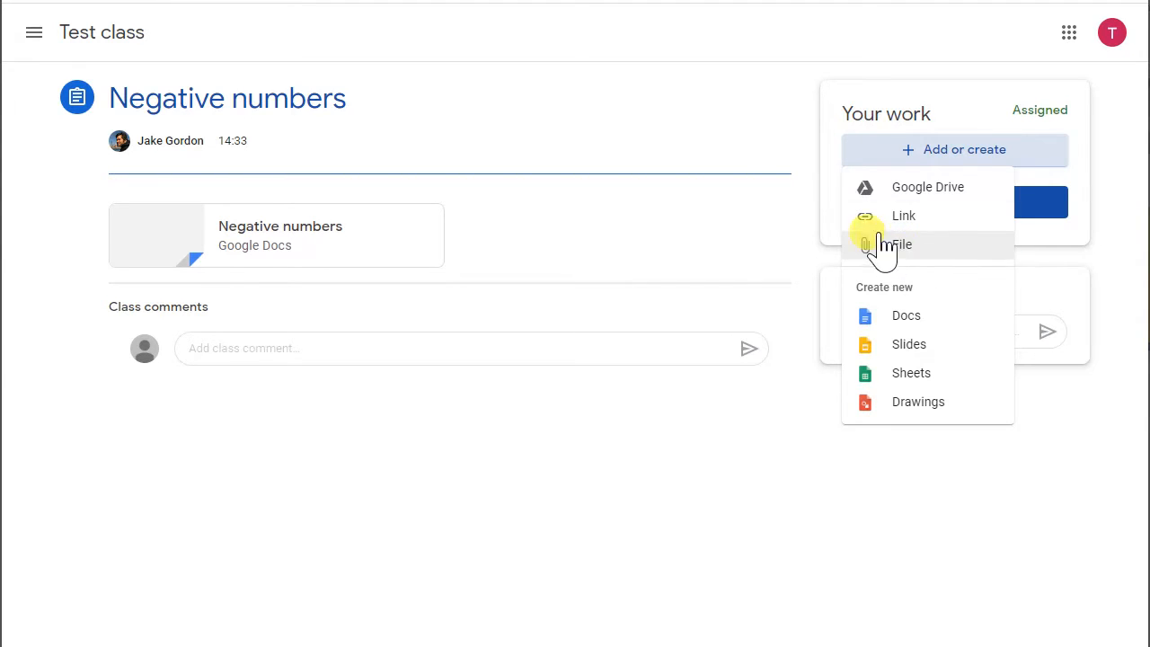
left_click(796, 149)
left_click(908, 331)
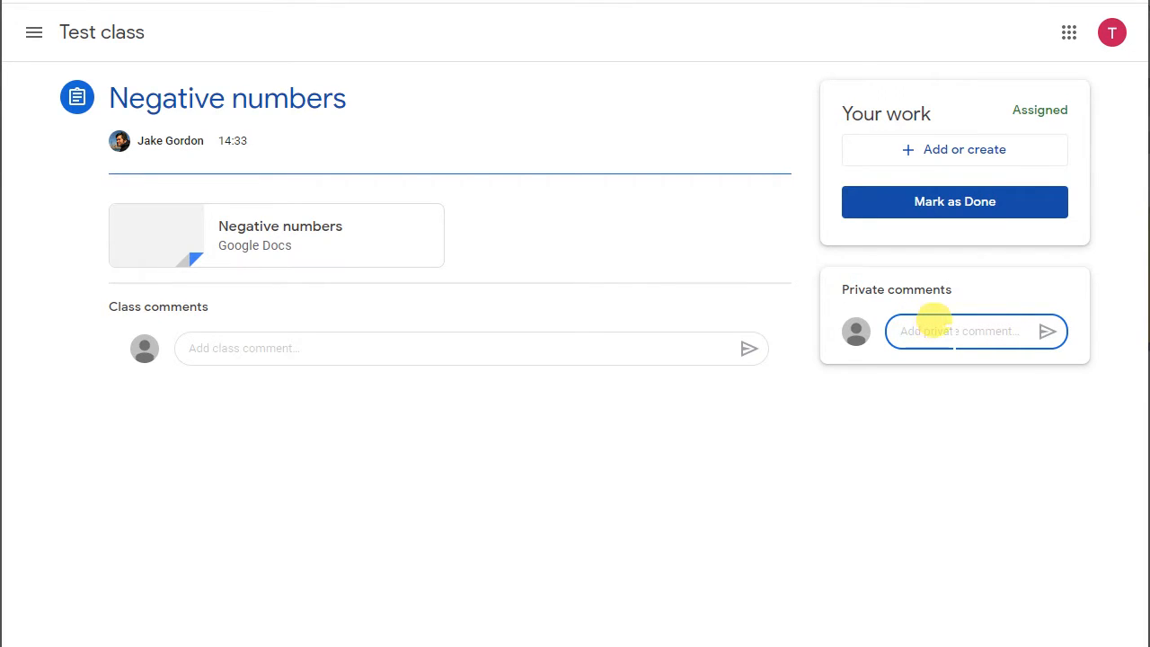
left_click(507, 348)
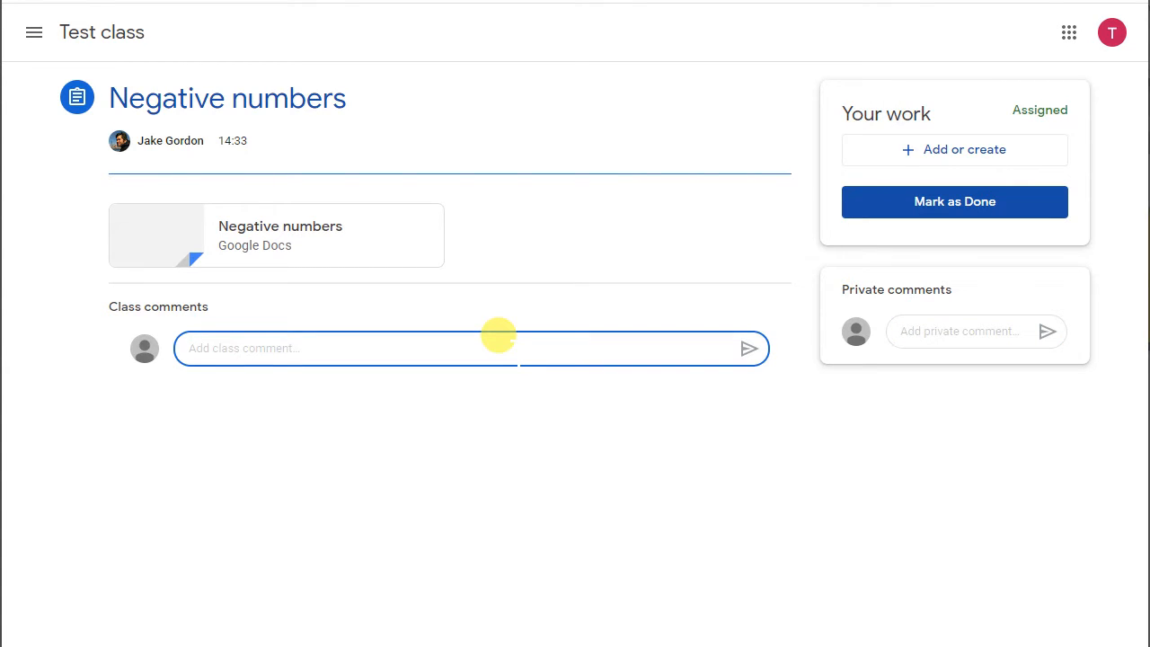
- View the attached Negative numbers document as the student, and switch back to the teacher's view of it
left_click(321, 239)
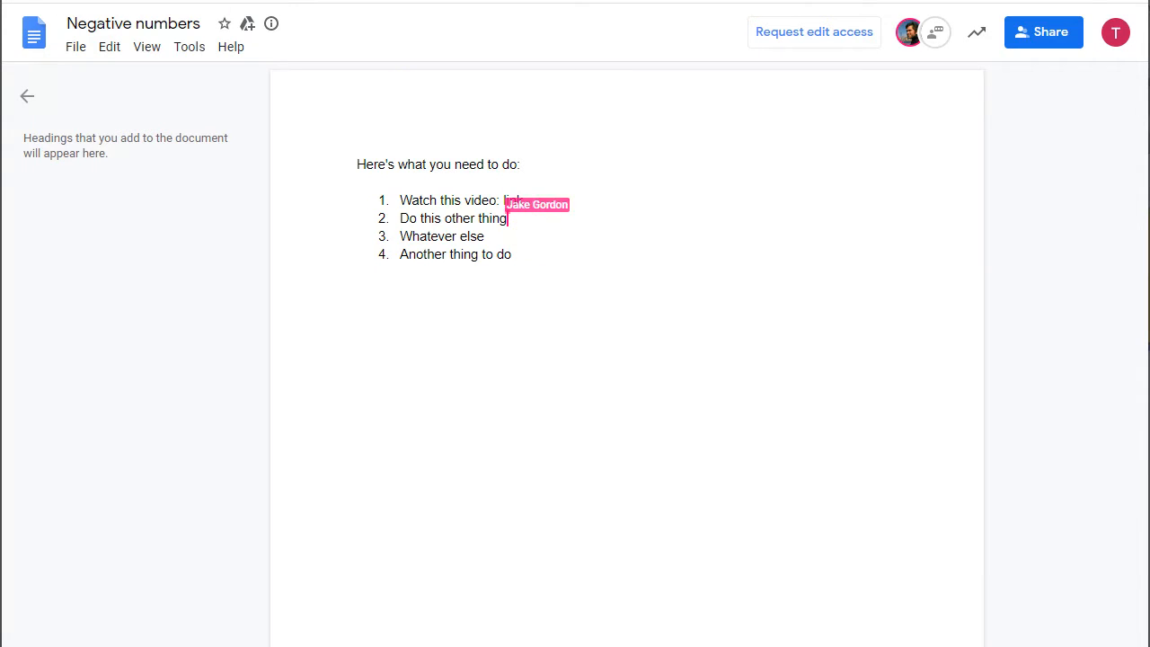
key("alt+Tab")
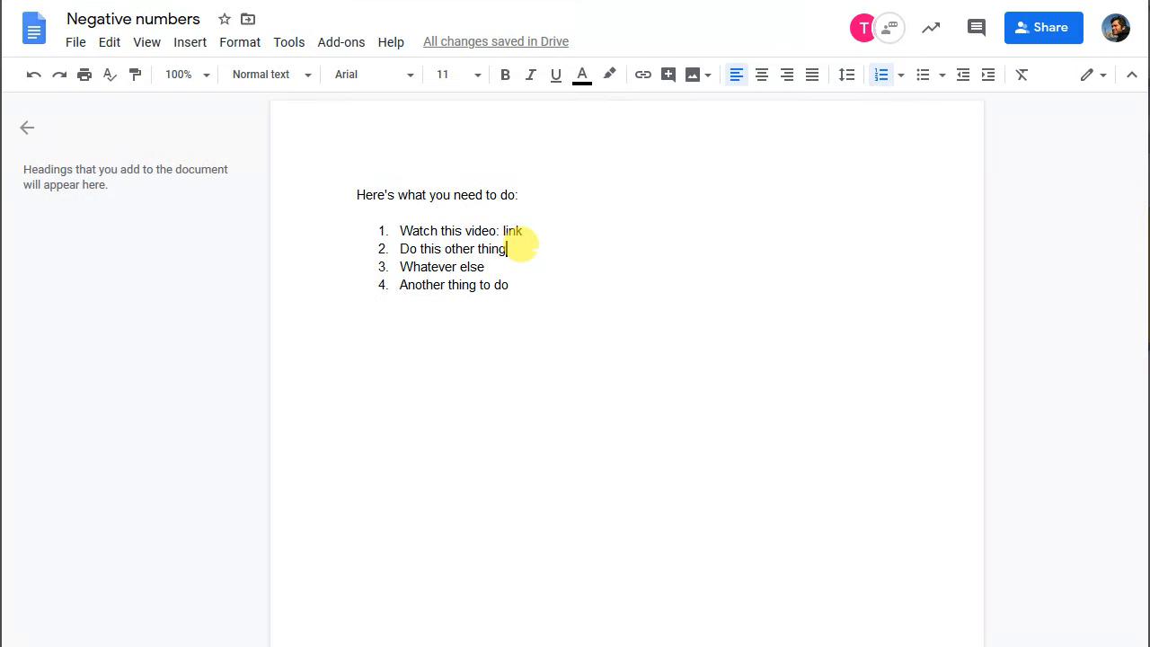
- Add "Also do this..." as the fifth item of the numbered list in the Negative numbers document
left_click(531, 274)
left_click(532, 278)
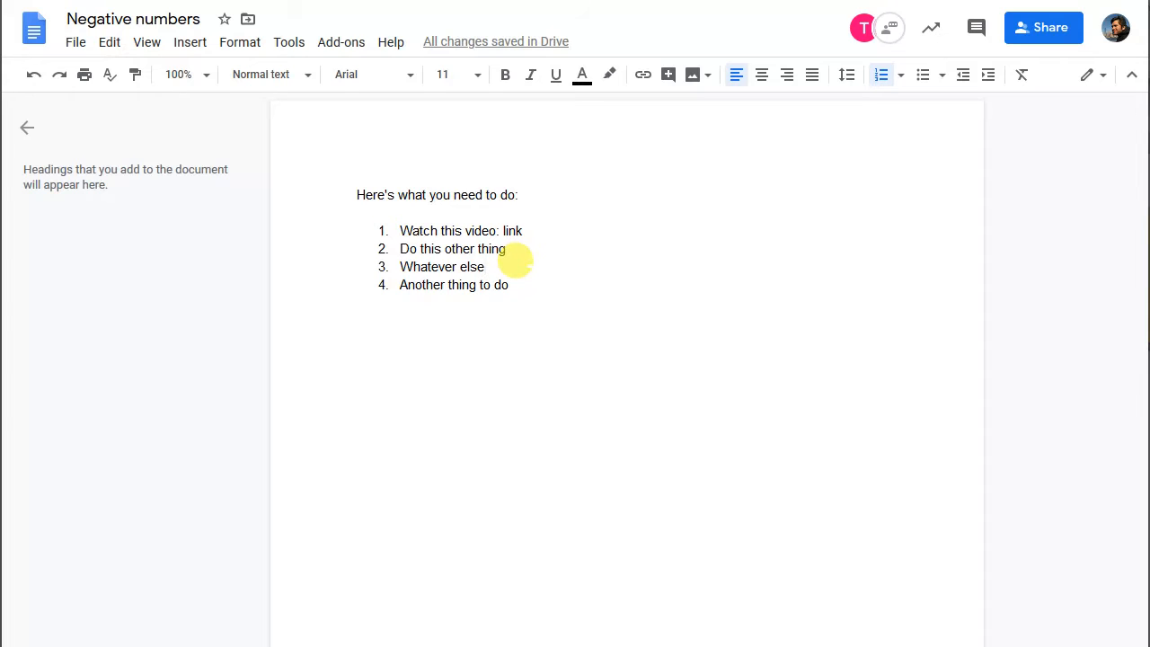
key("Return")
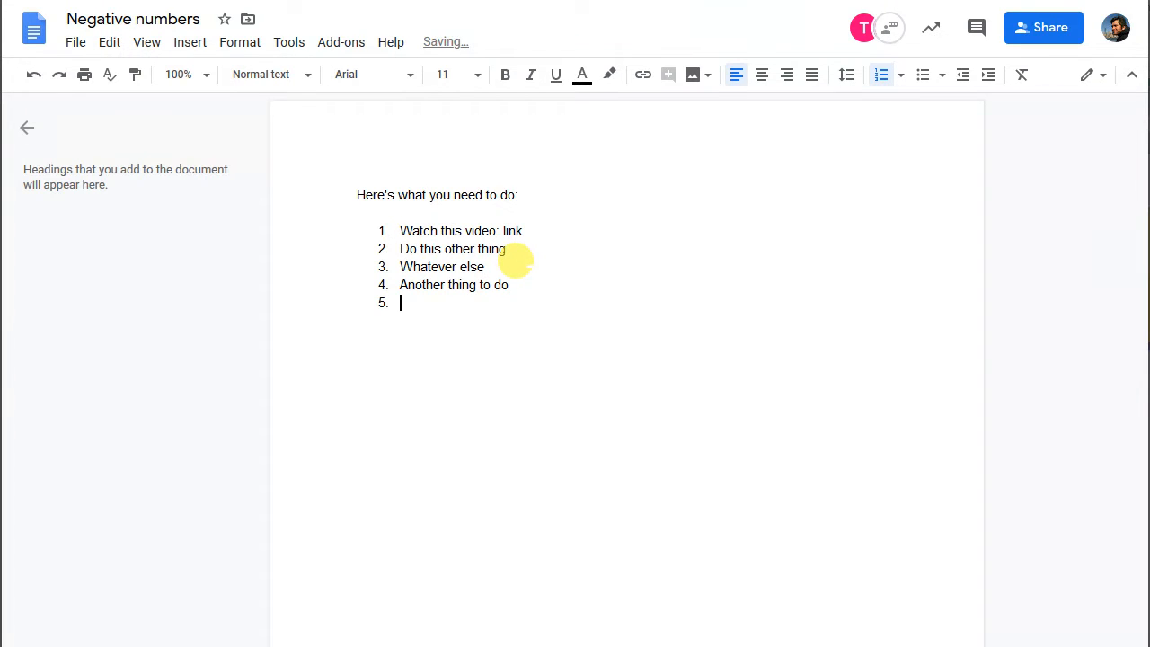
type("Also do this...")
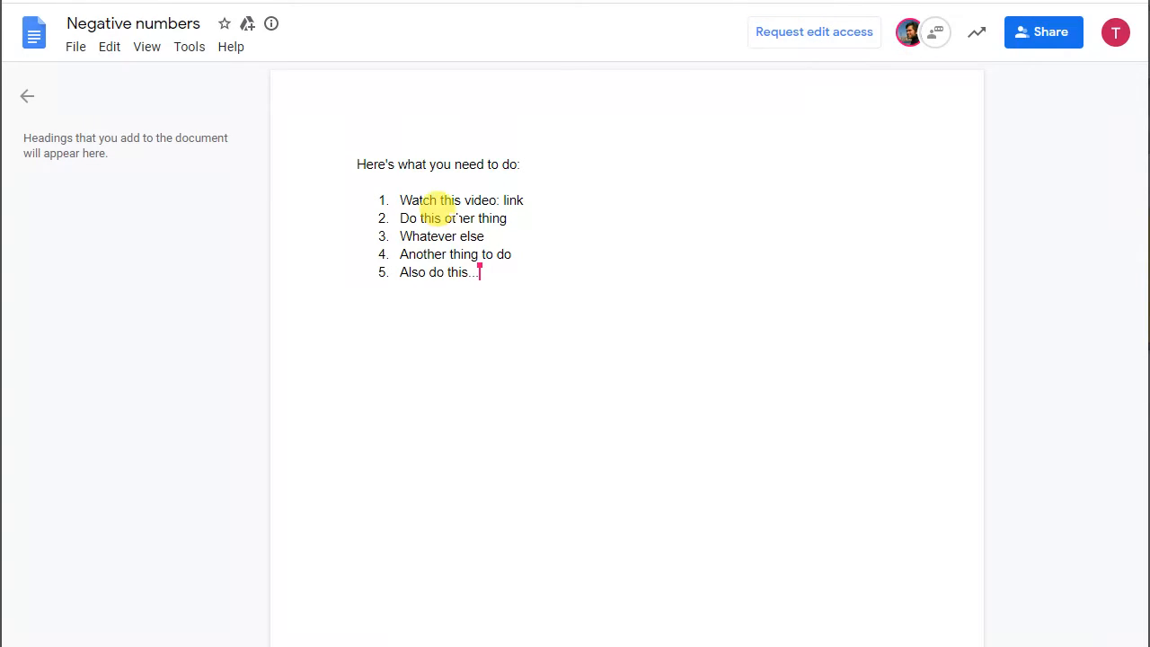
- In the student's view of the document, examine which commands are available for selecting, editing or commenting on text
left_click_drag(499, 236, 412, 237)
left_click(189, 47)
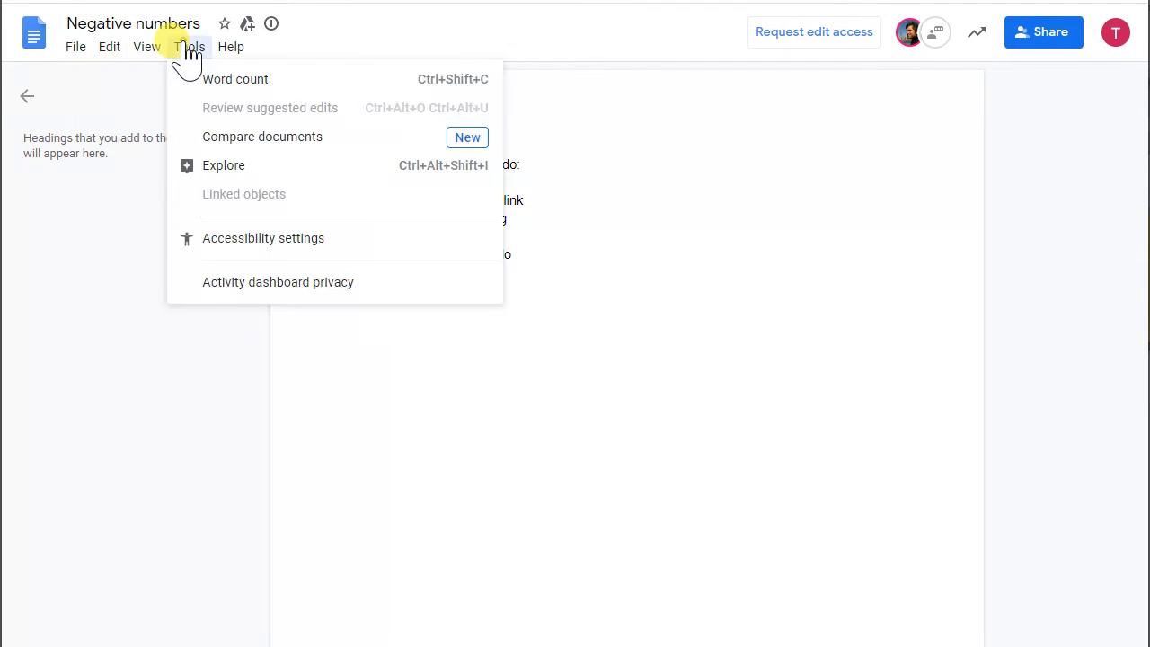
mouse_move(144, 51)
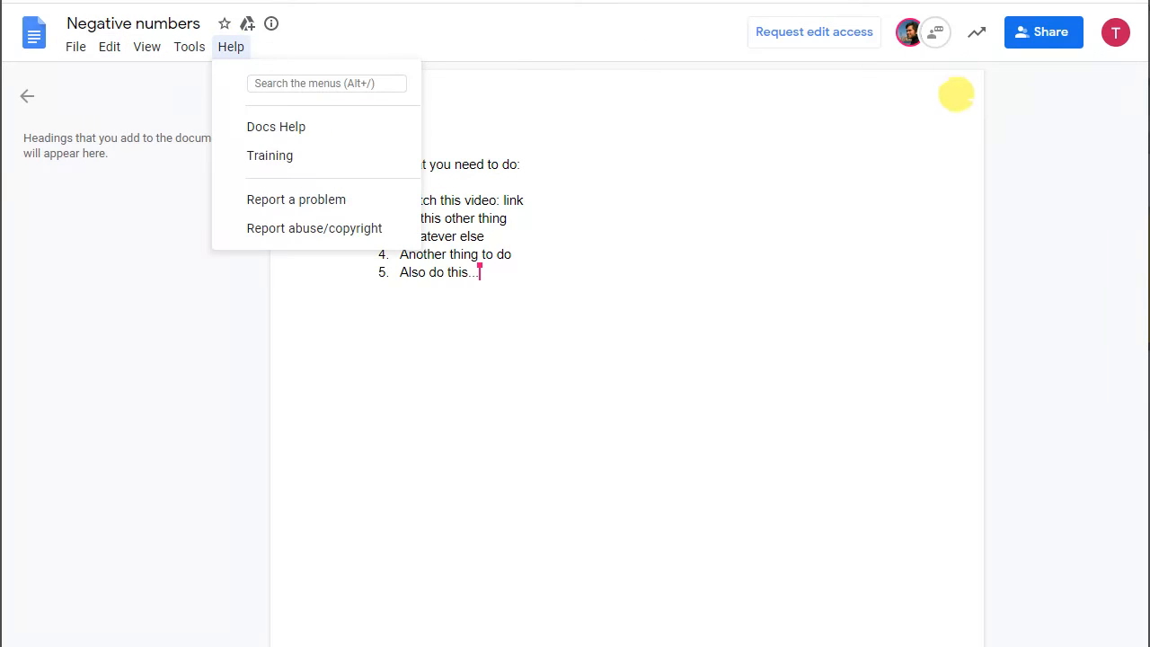
left_click(970, 116)
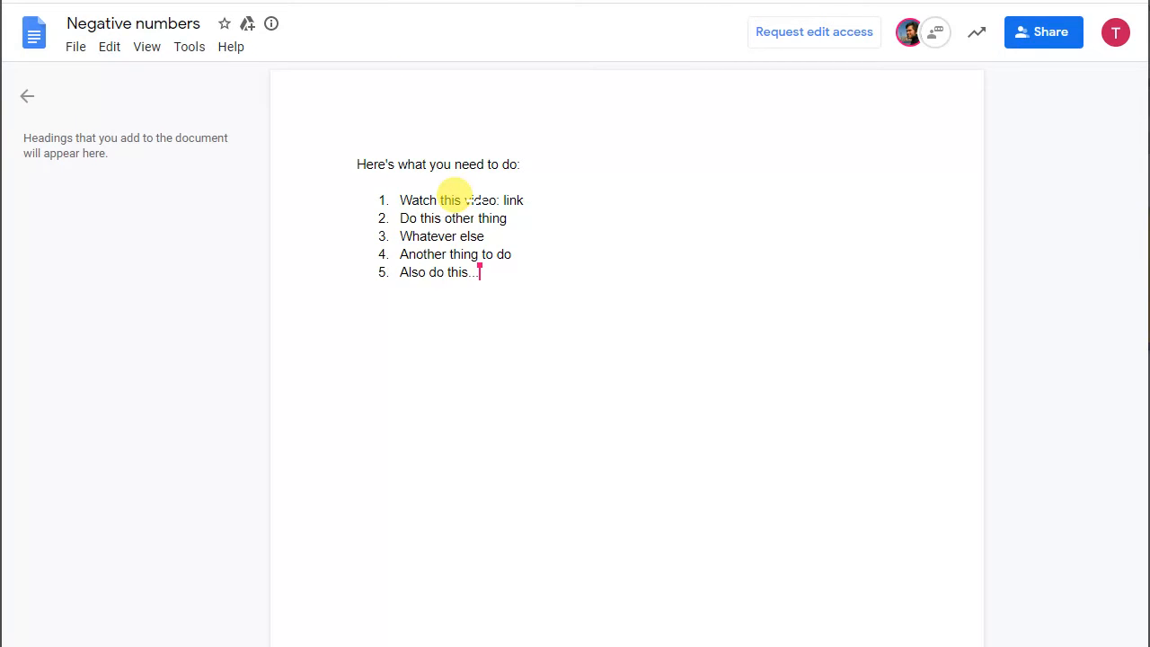
- Show the class and private comment fields on the student's assignment page, and return to the teacher's document
left_click(368, 1)
left_click(300, 340)
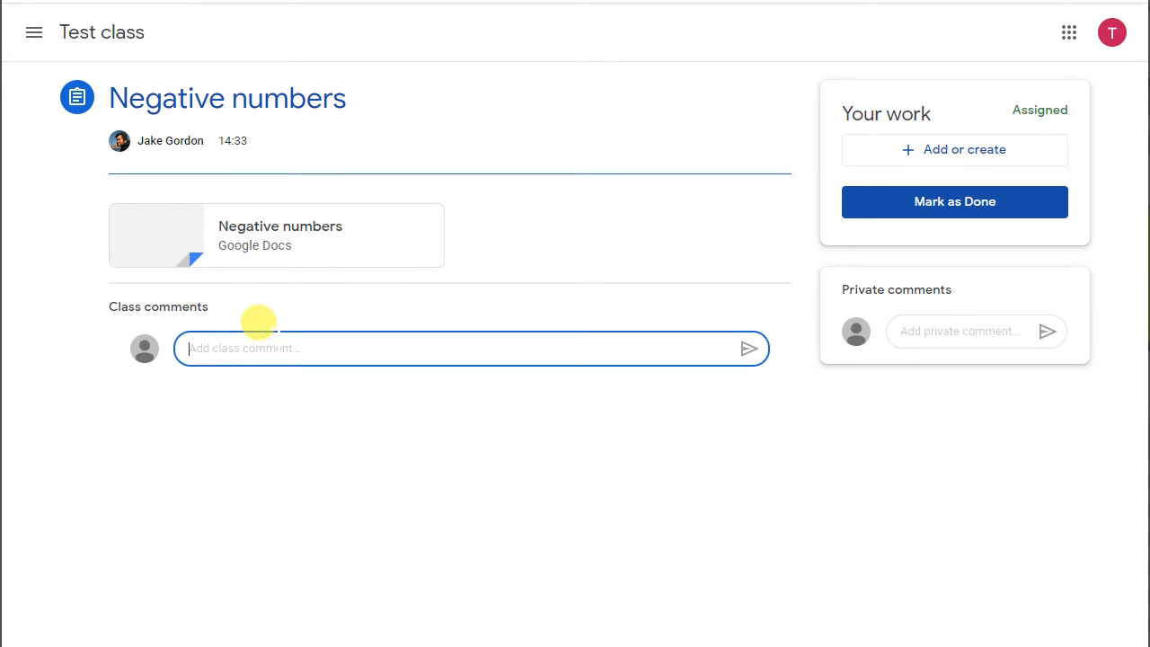
left_click(946, 322)
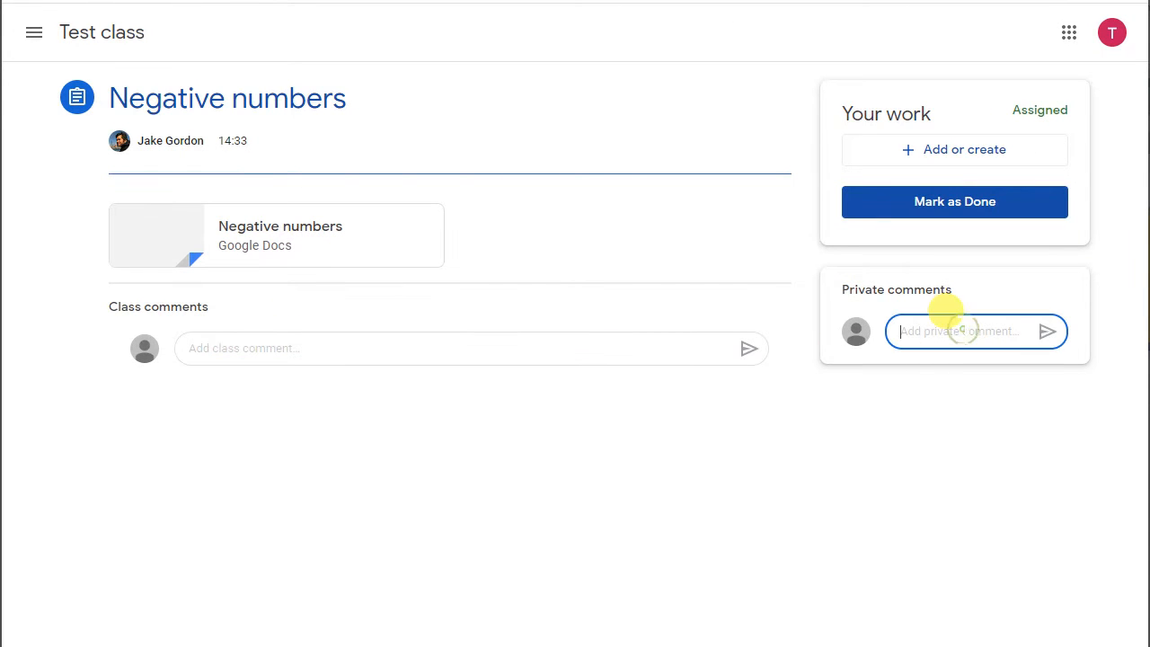
left_click(503, 0)
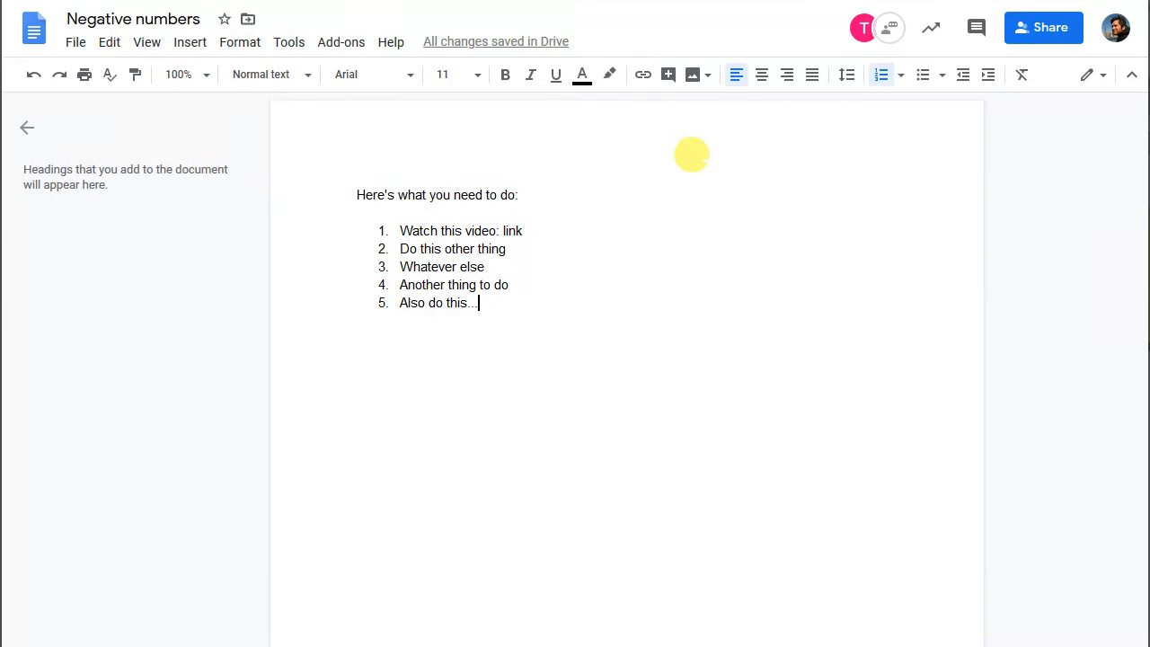
- Change the Test class group's access to the Negative numbers document to Can comment in the advanced sharing settings
left_click(1024, 36)
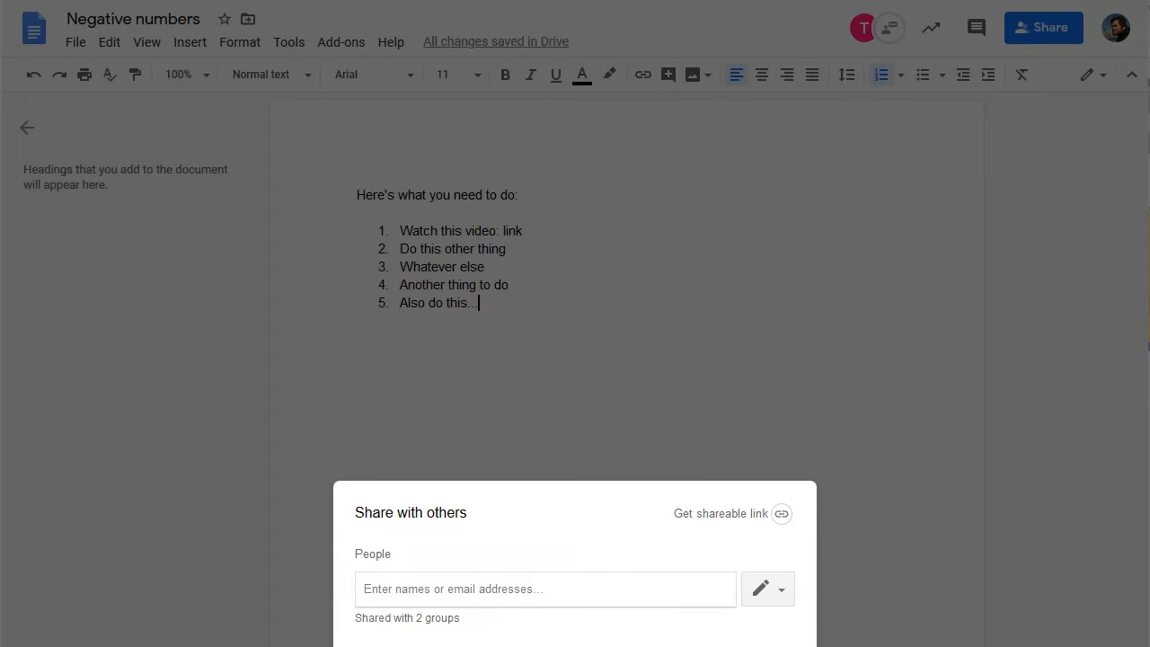
left_click(769, 645)
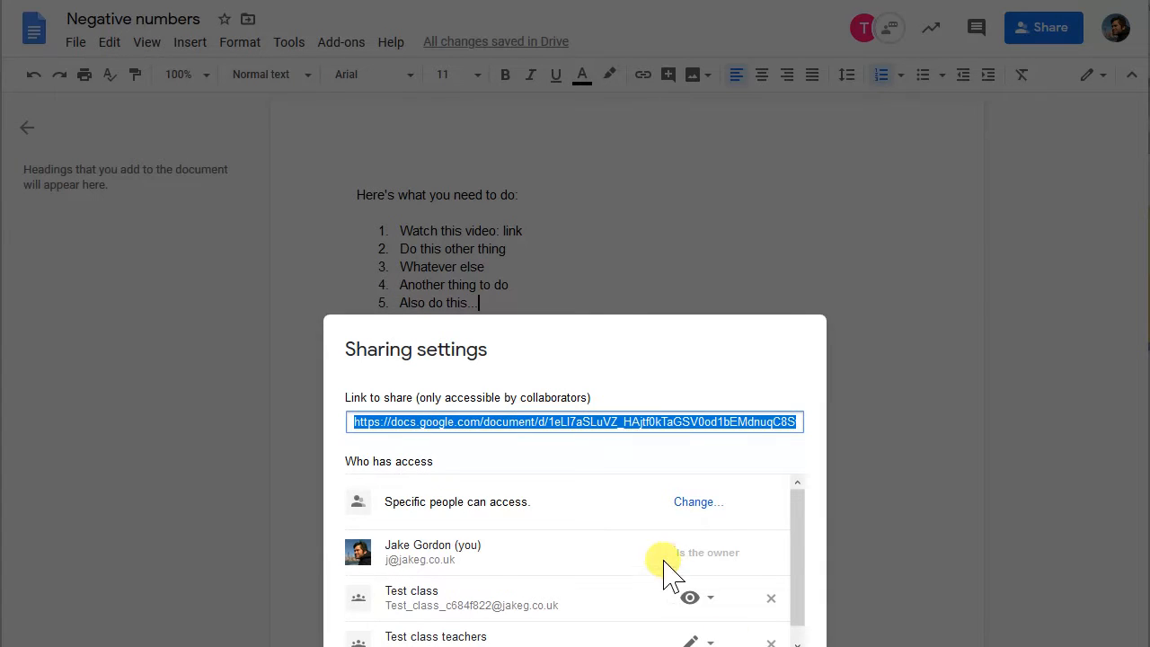
scroll(661, 600, "down", 1)
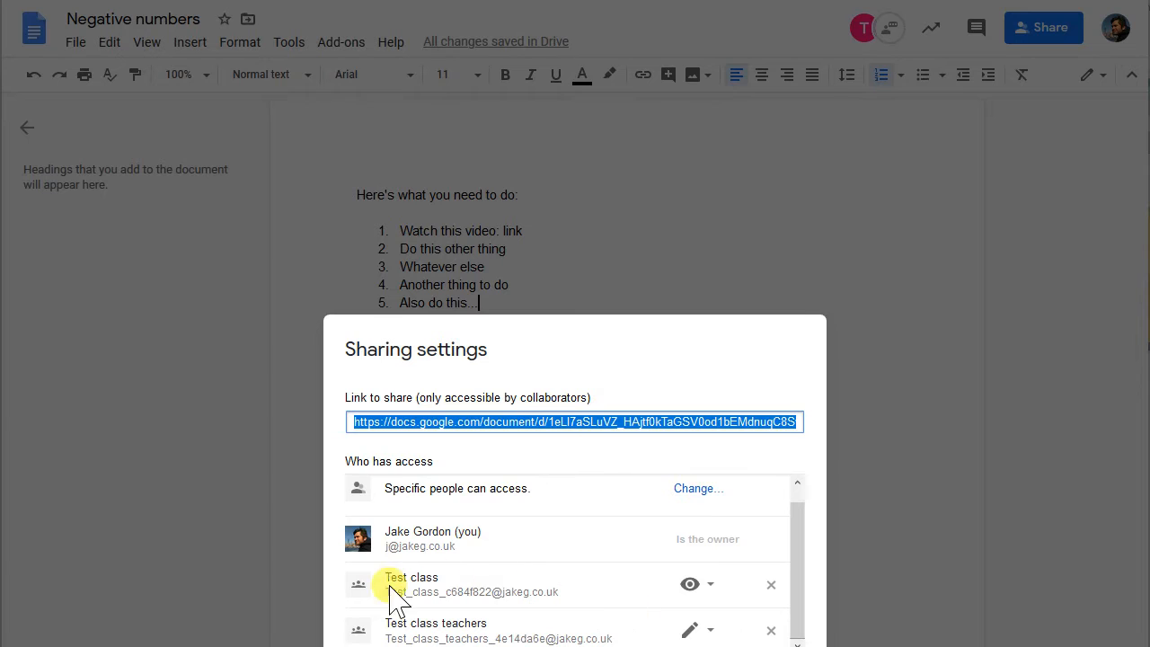
left_click(710, 585)
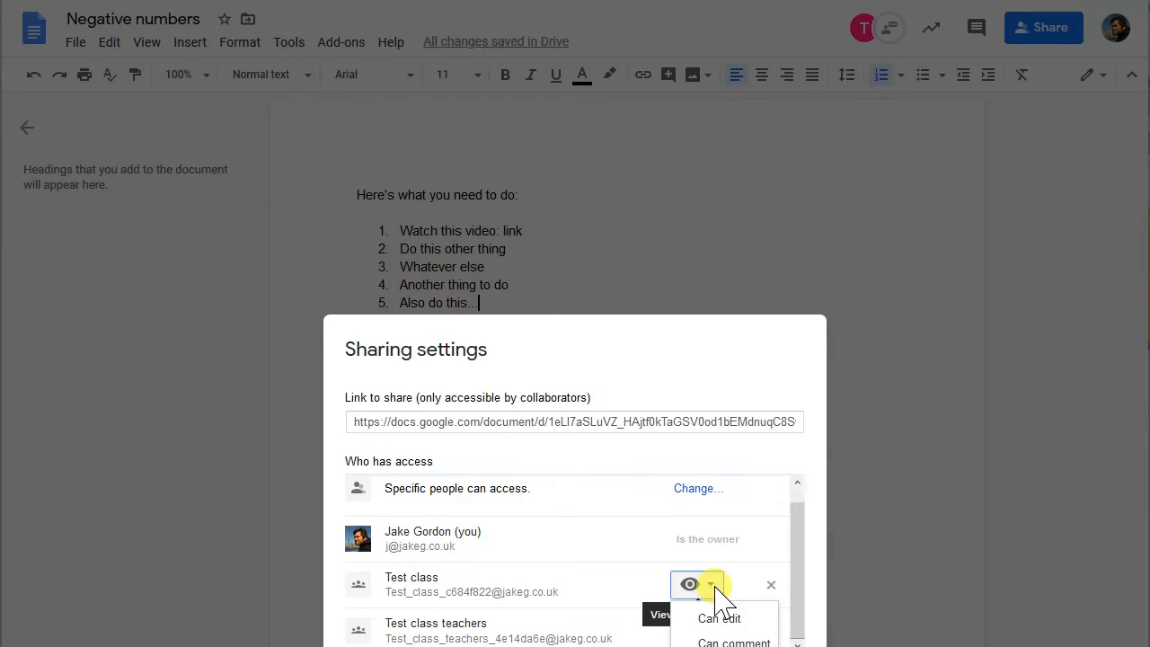
left_click(732, 640)
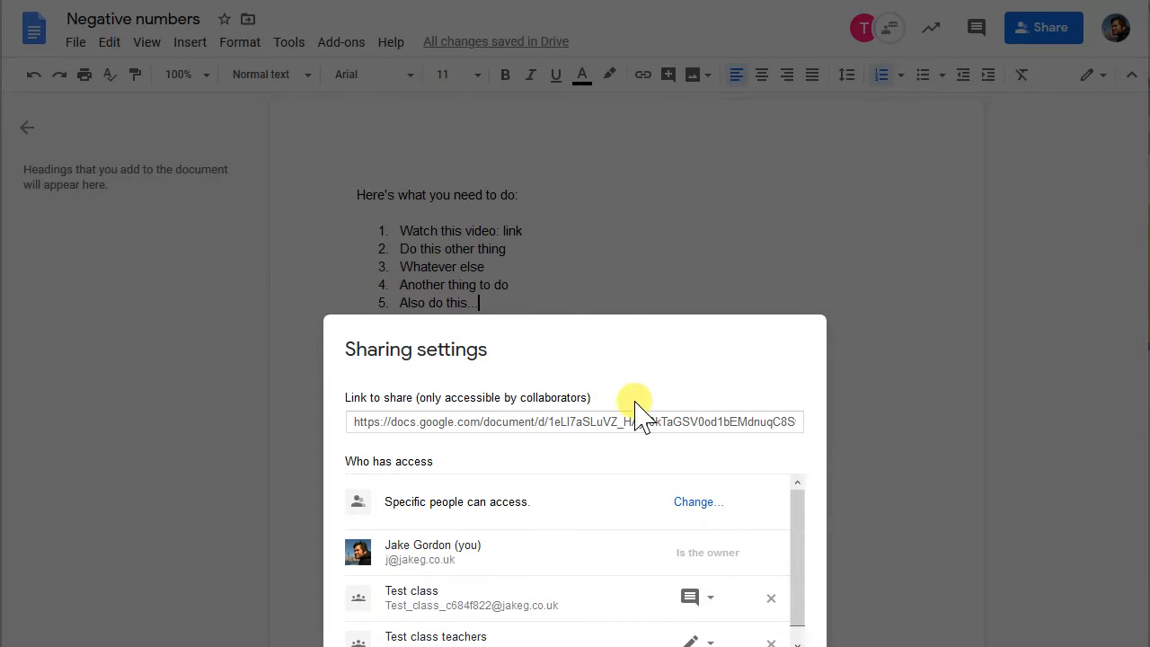
key("Escape")
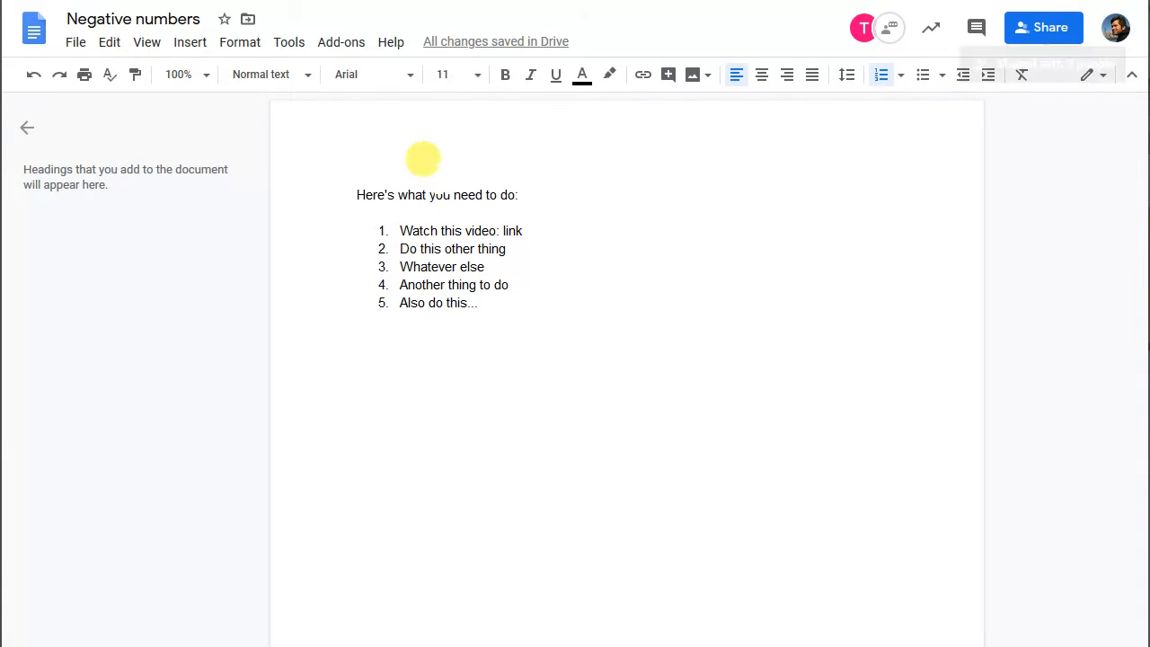
left_click(500, 247)
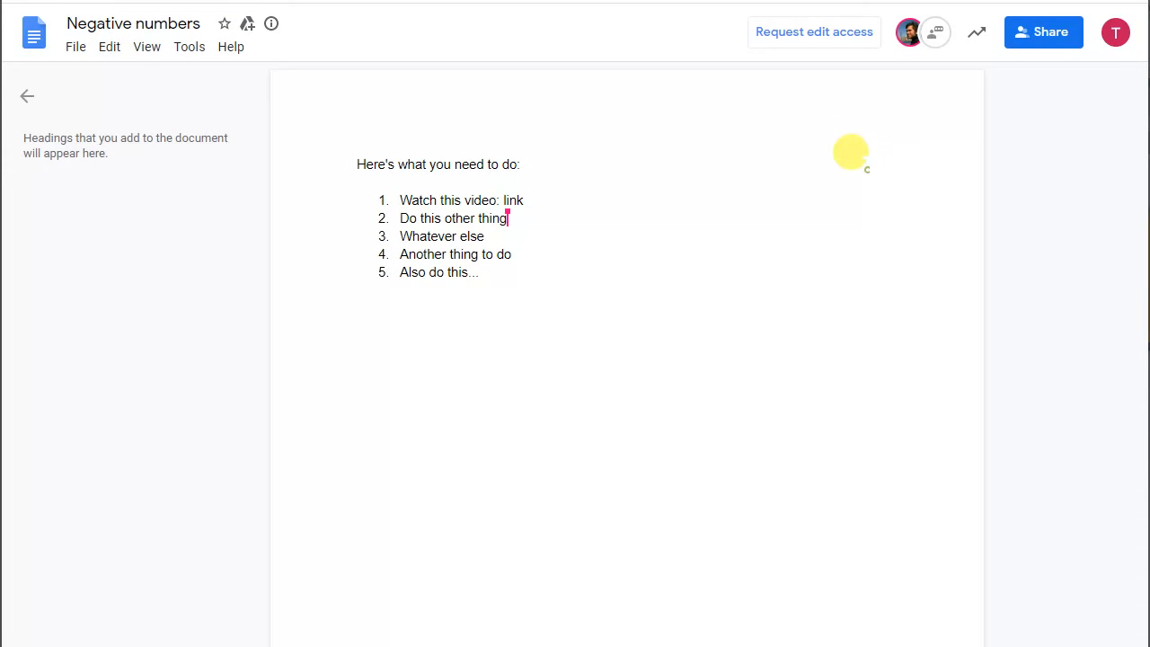
- Check the available commands in the student's view, and reload the document to pick up the changed access
left_click(189, 47)
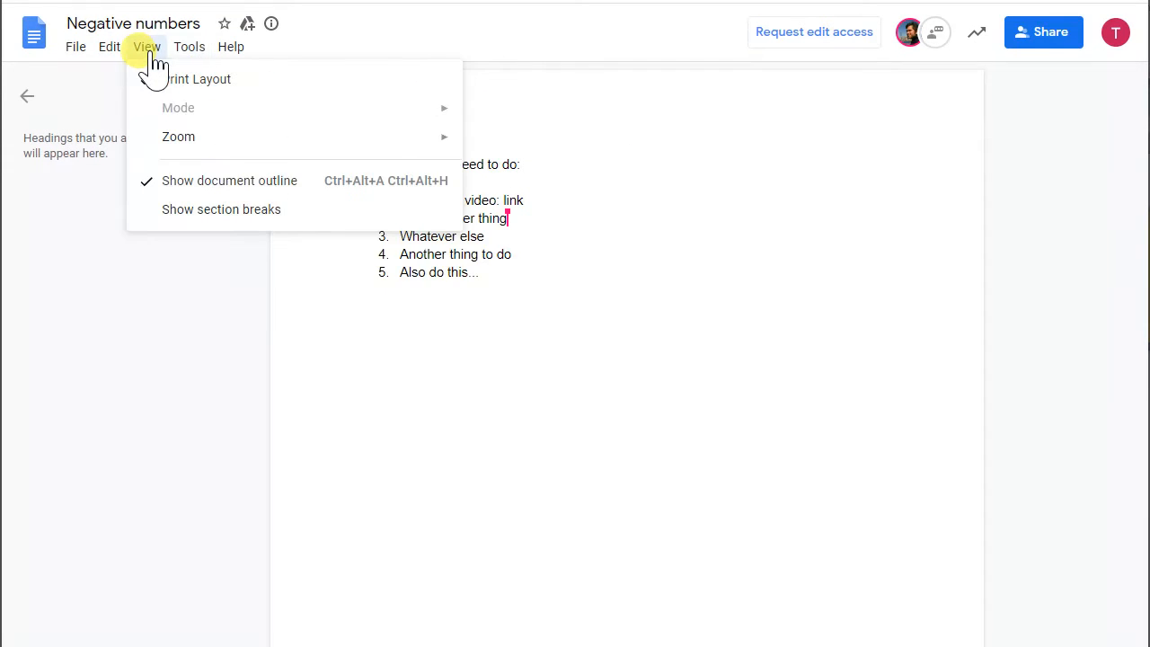
mouse_move(148, 56)
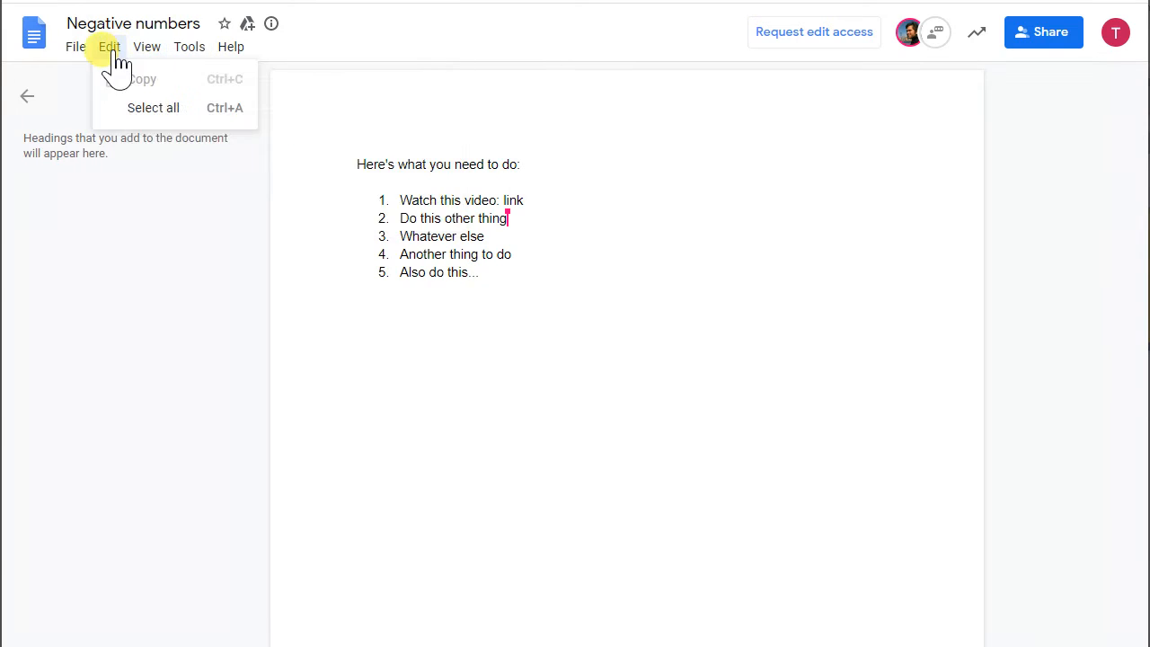
left_click(572, 162)
left_click(83, 2)
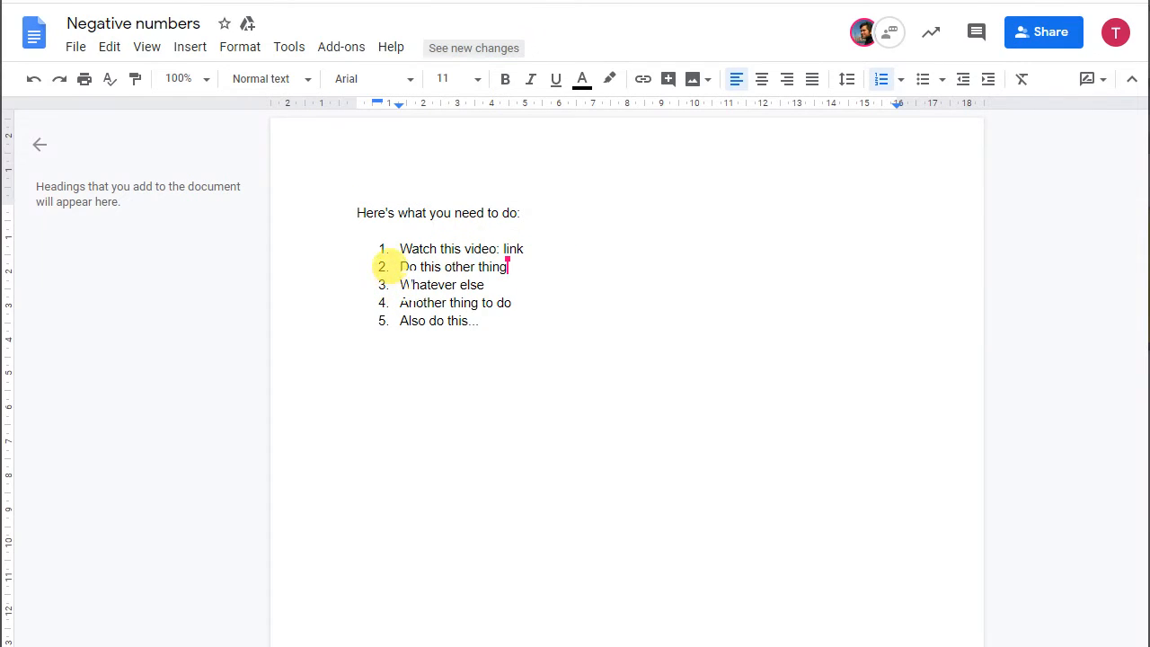
- As the student, add the comment "I don't understand sir" to "Whatever else" in the third list item
left_click_drag(413, 285, 485, 284)
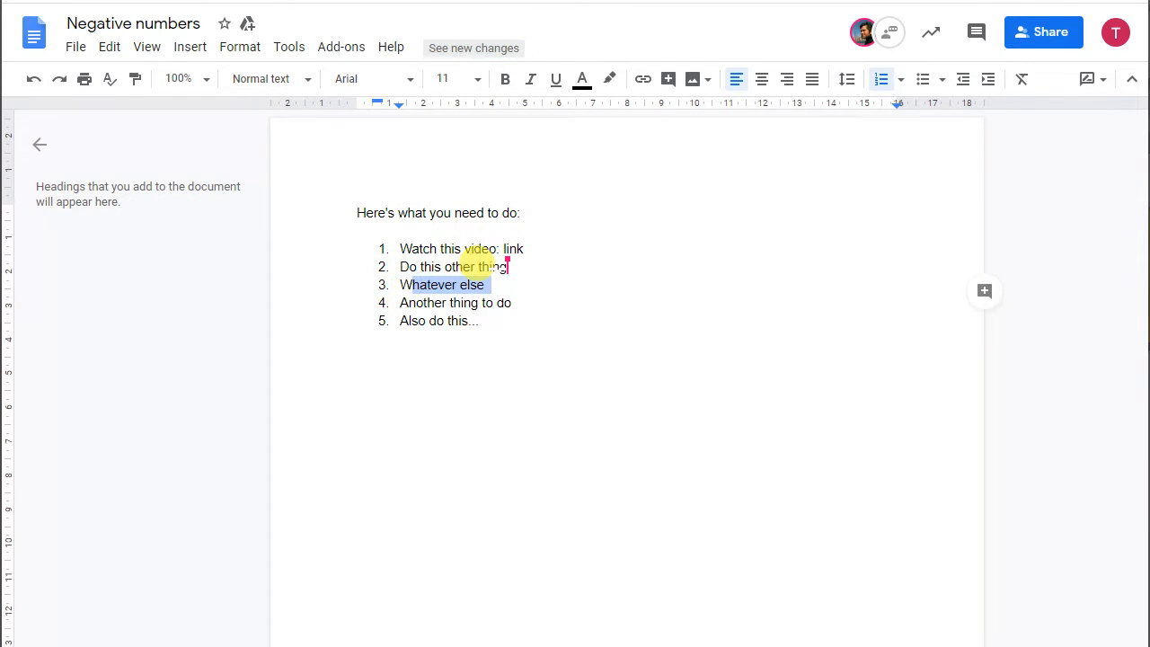
left_click(986, 37)
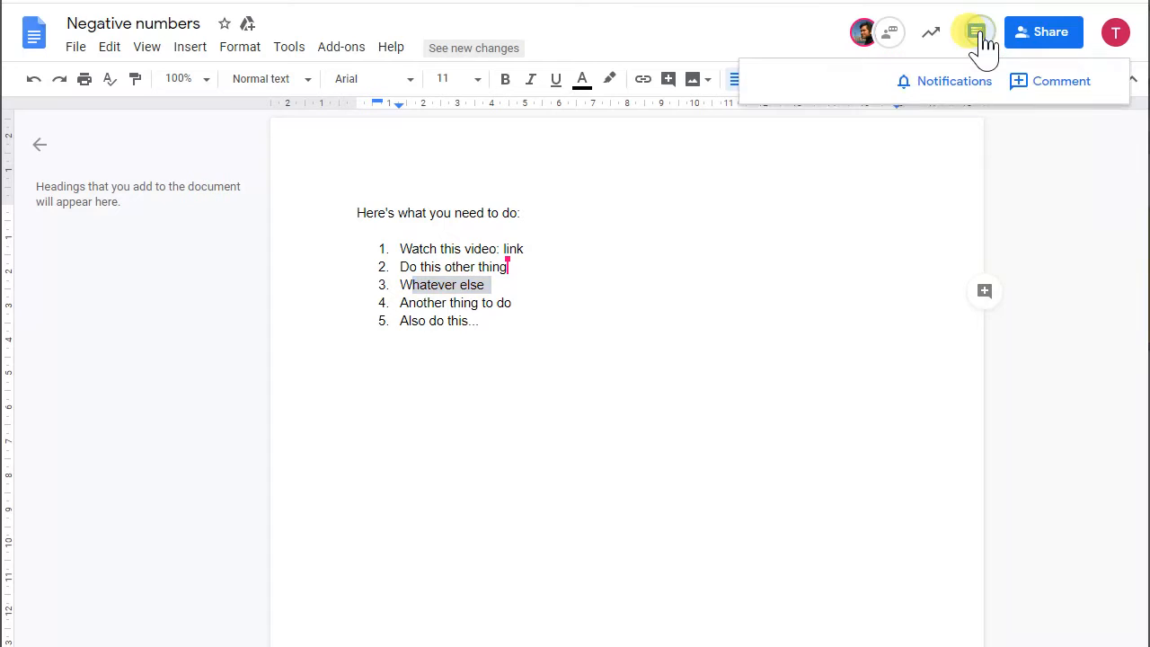
left_click(1040, 97)
type("I don't understand sir")
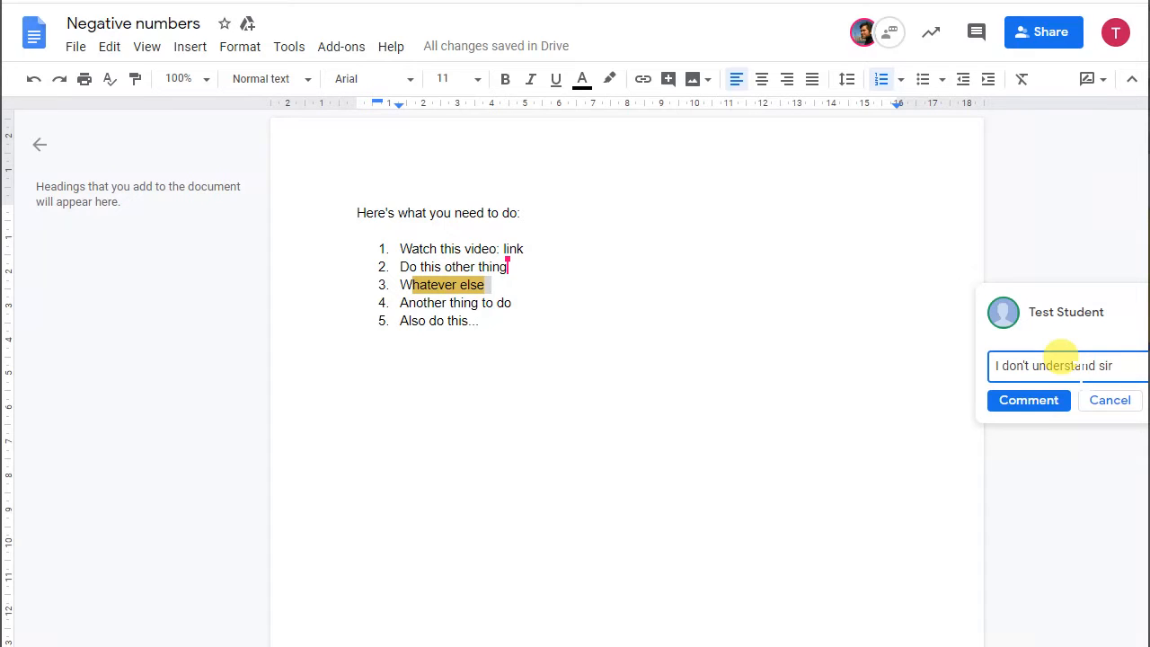
left_click(1040, 401)
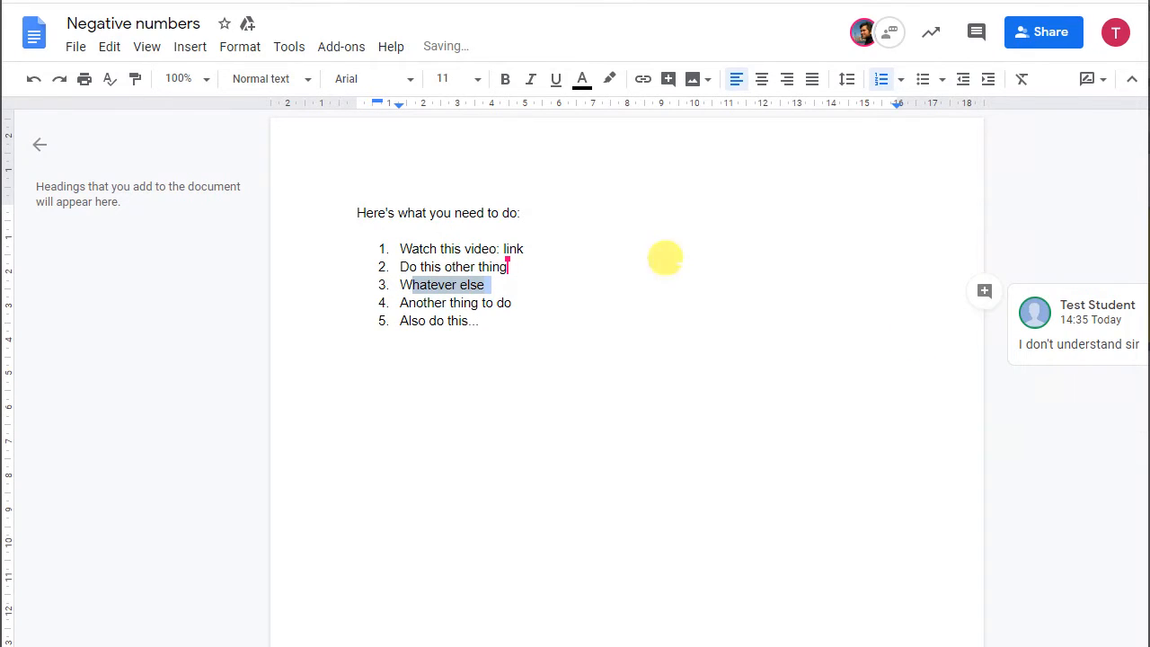
left_click(456, 266)
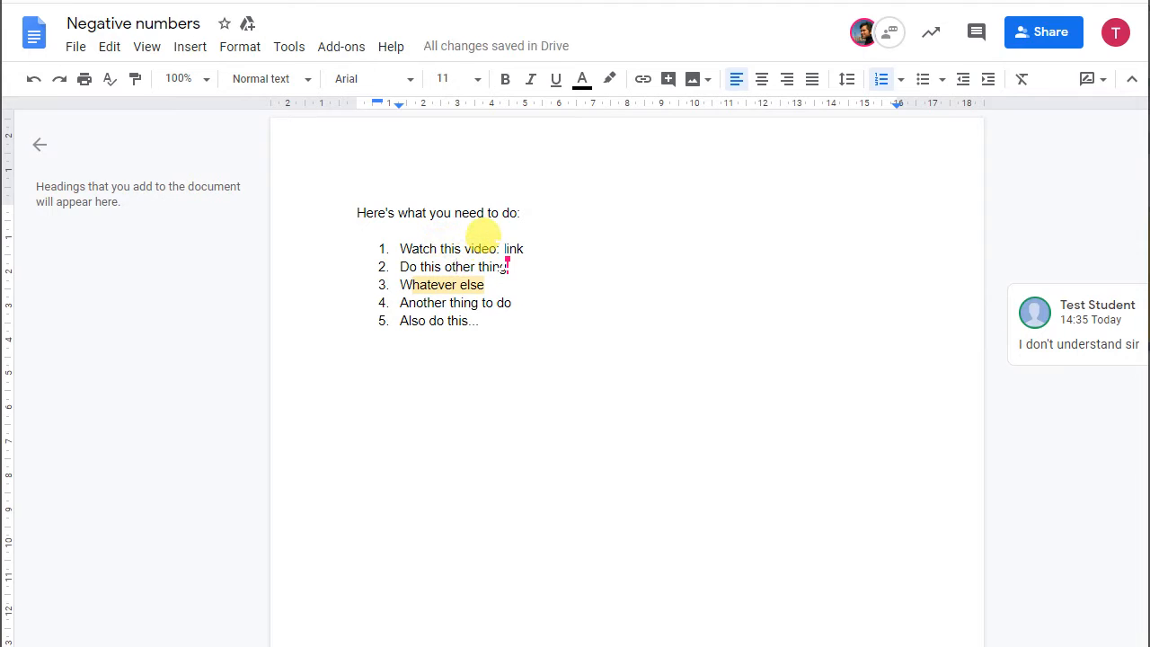
- As the student, suggest replacing "this" with "that" in the first list item
left_click_drag(504, 249, 521, 248)
left_click(446, 248)
double_click(447, 249)
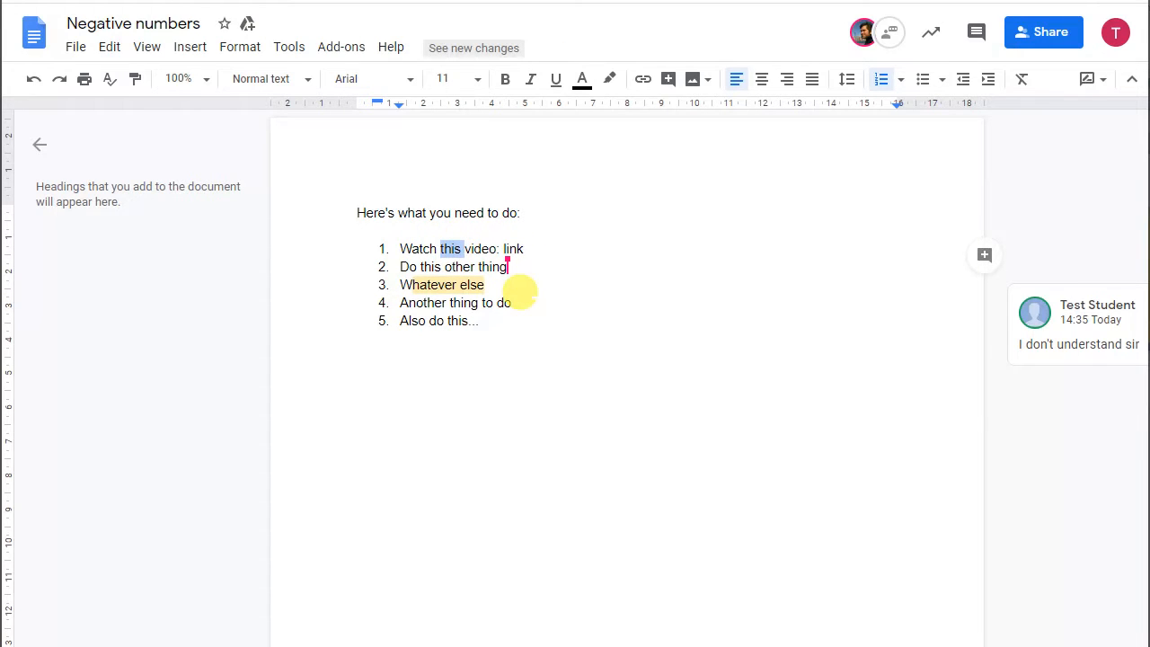
type("that")
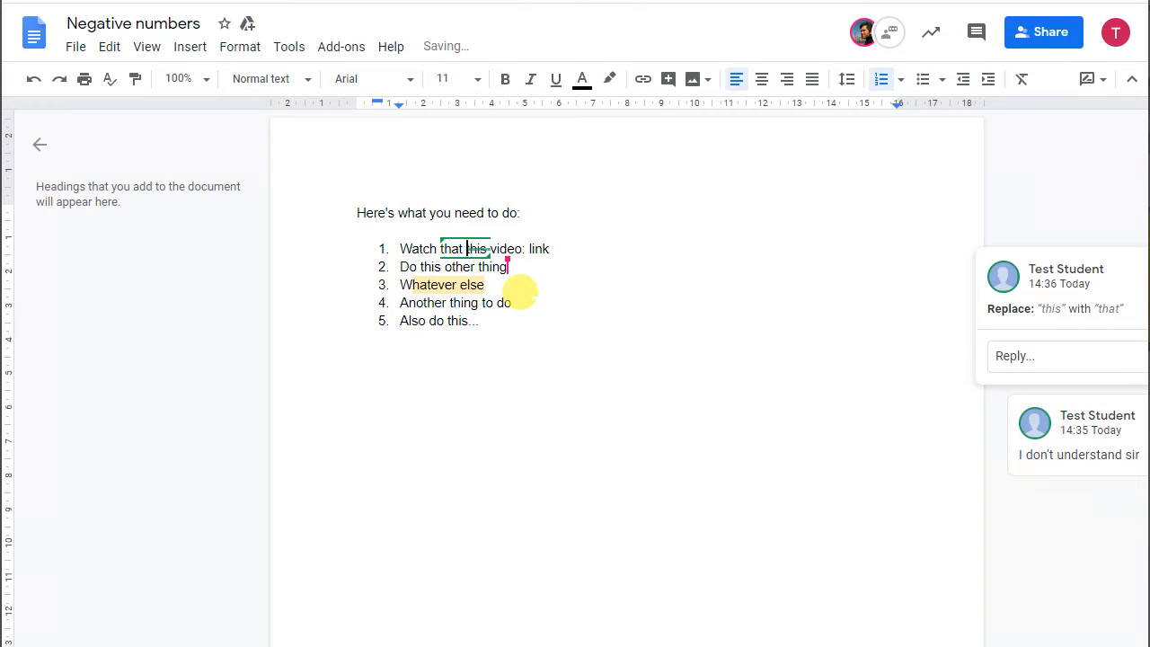
left_click(618, 351)
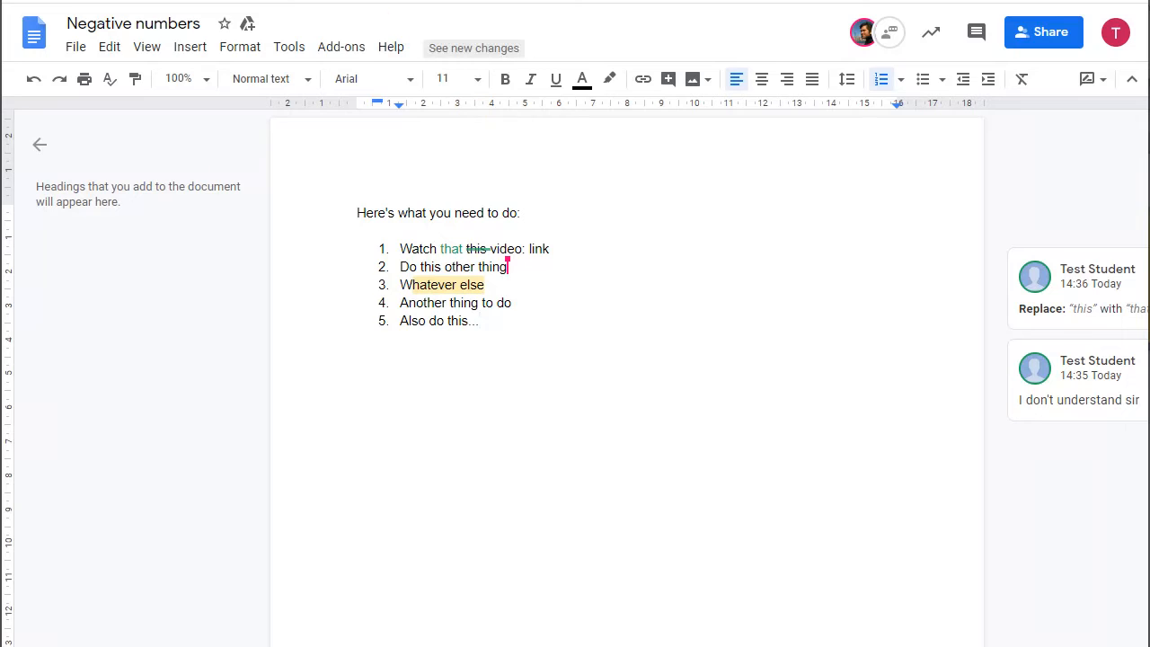
- In the teacher's view, reply to the student's comment with "Watch the Hegarty maths video number 34 to help"
key("alt+Tab")
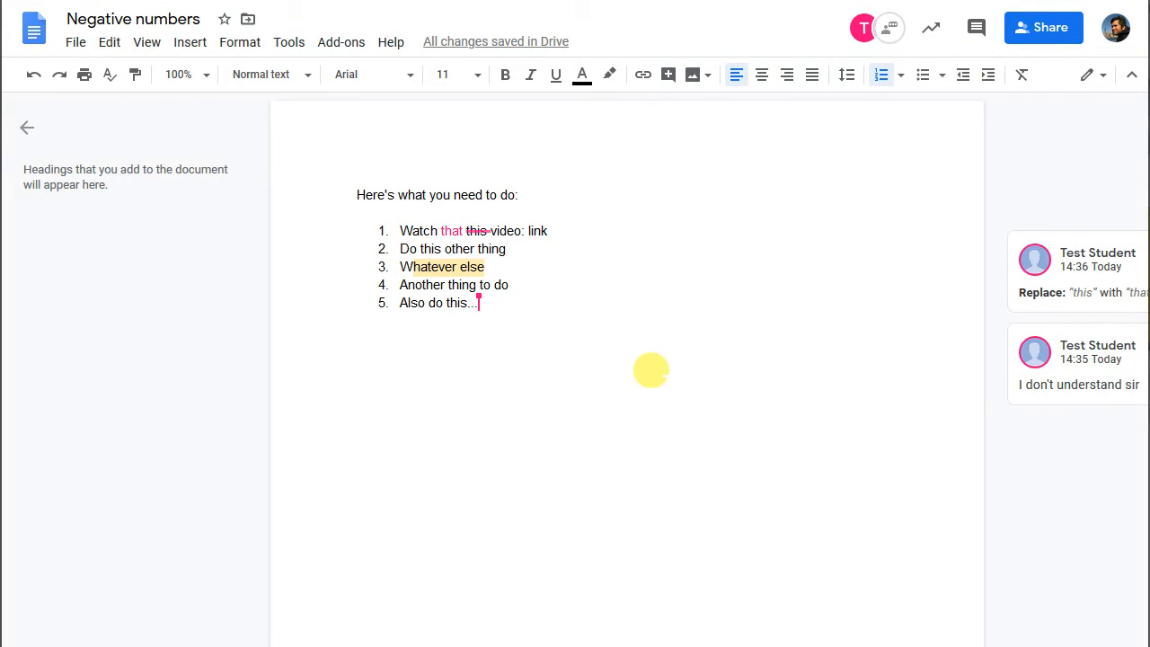
left_click(1078, 400)
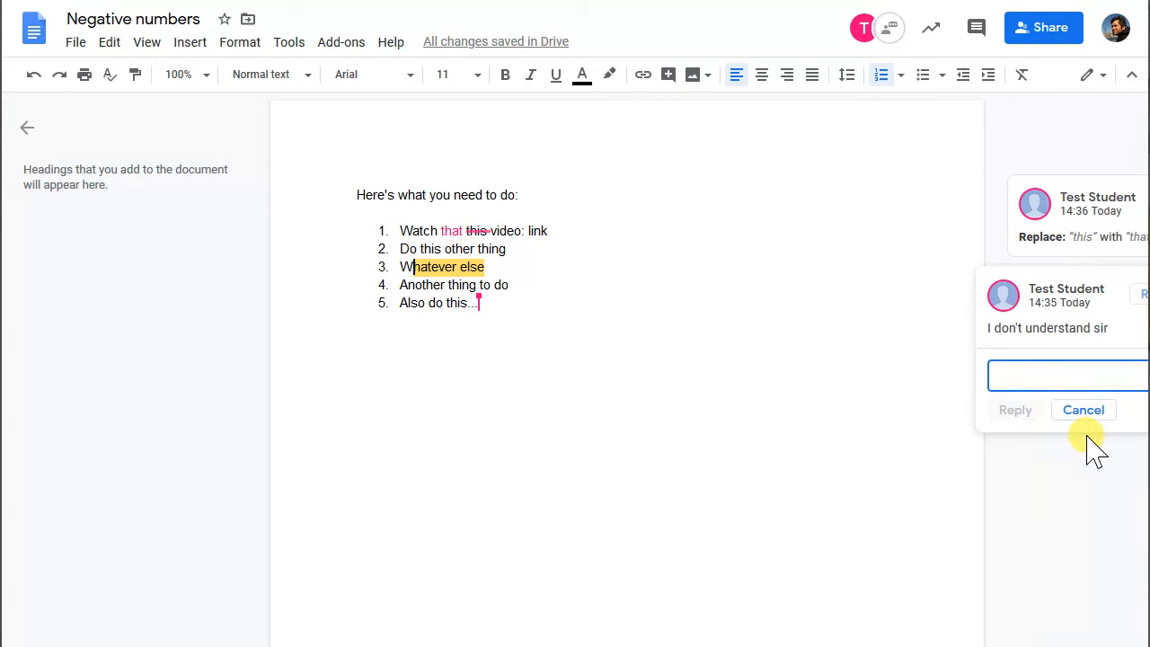
type("j")
key("BackSpace")
type("Watch the H")
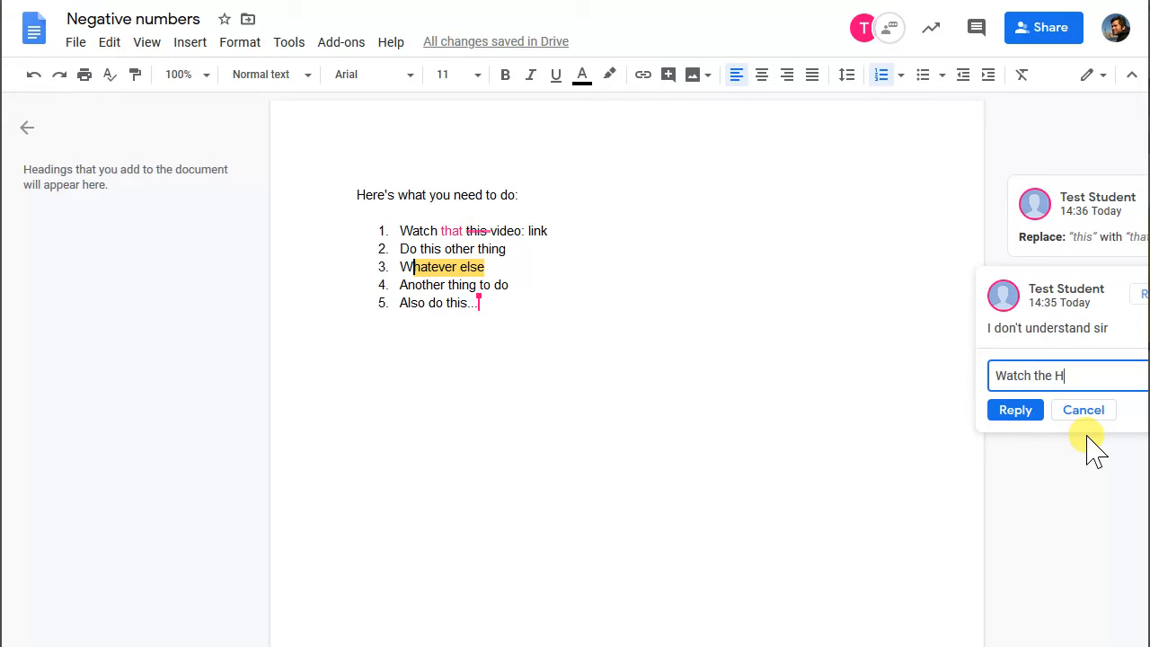
type("egarty maths video number 34 to help")
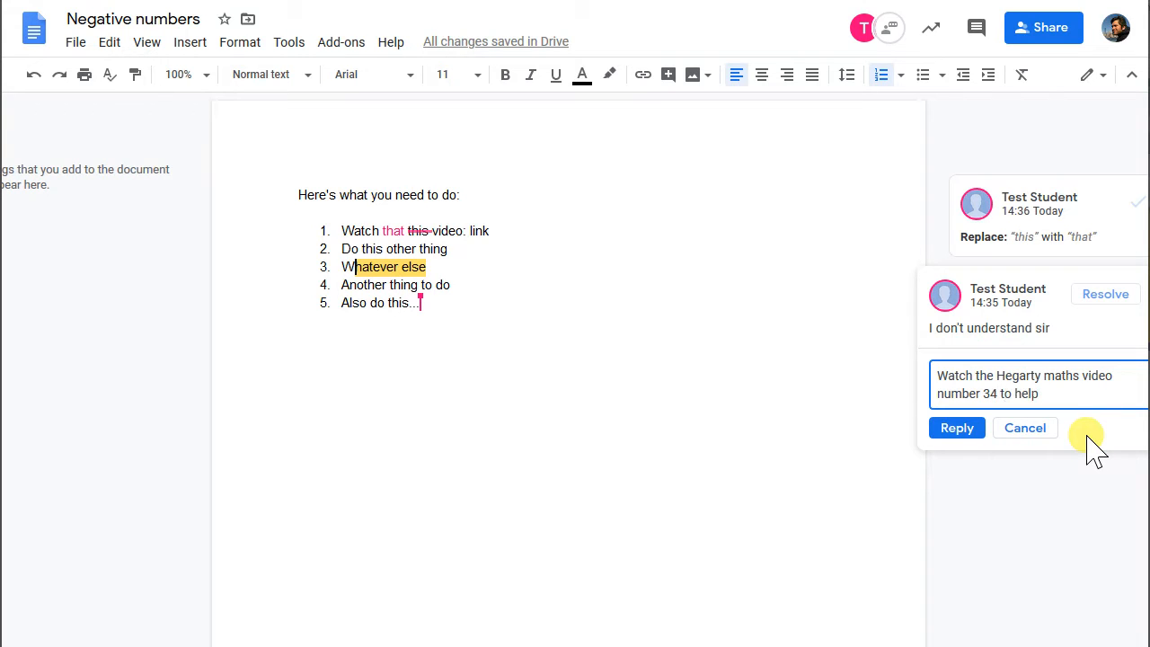
left_click(957, 428)
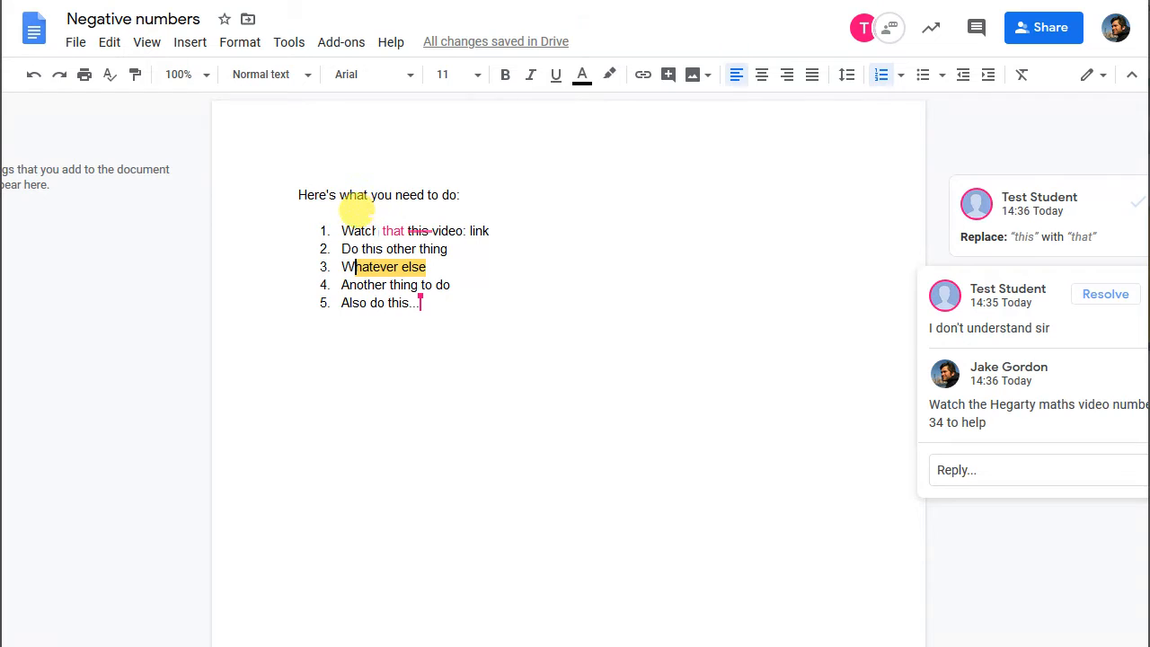
- Accept the student's suggested wording in the first list item, and return to the class's Classwork page
left_click(374, 230)
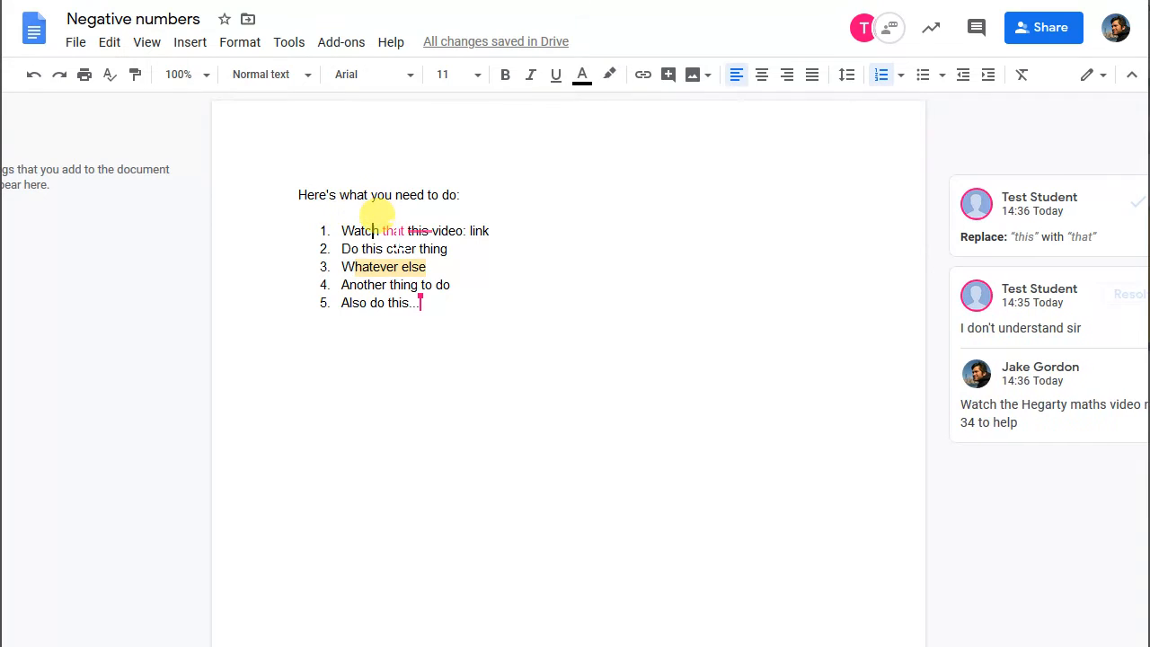
left_click(1134, 213)
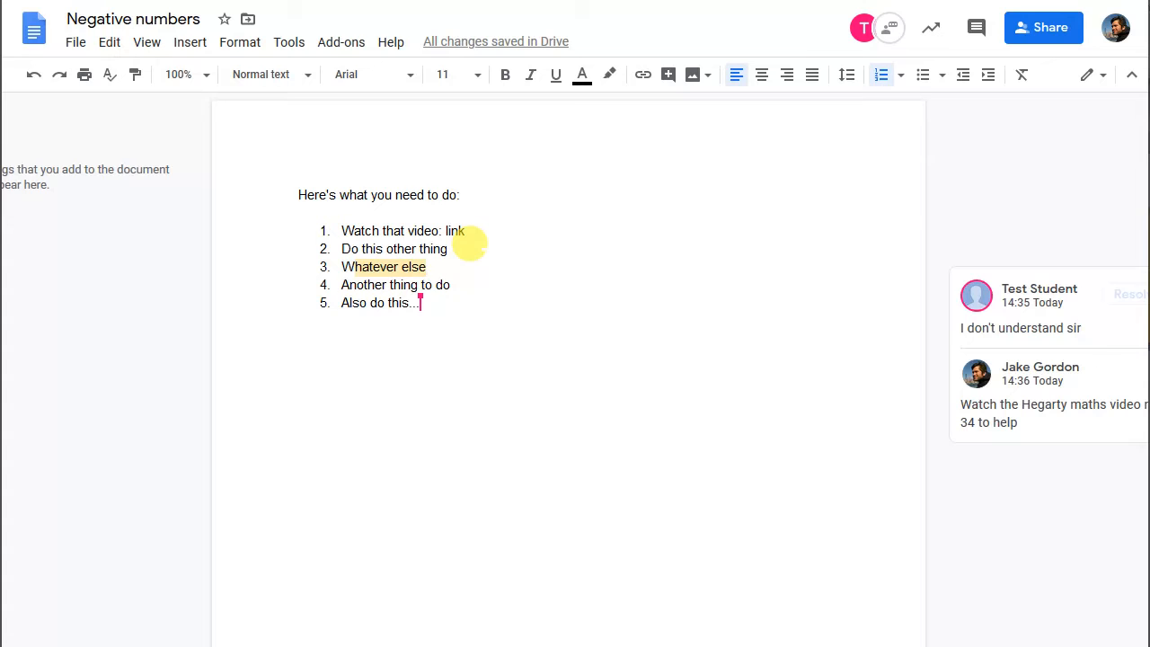
key("ctrl+shift+Tab")
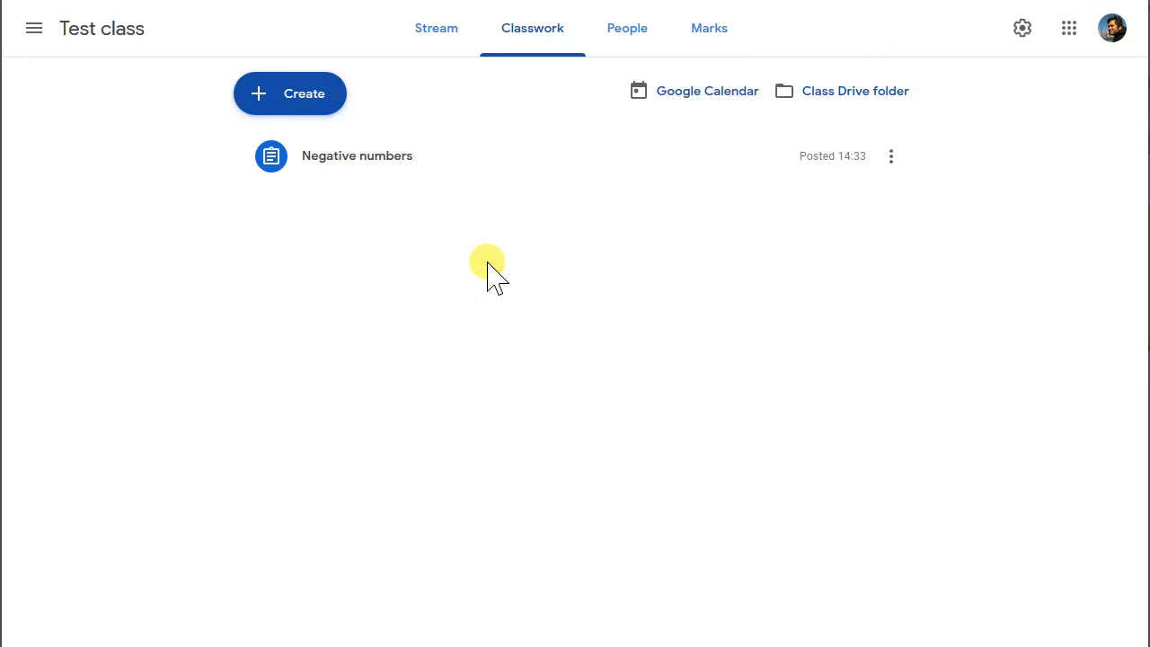
- Open the Negative numbers assignment for editing and check the student access options of its attached document
left_click(374, 161)
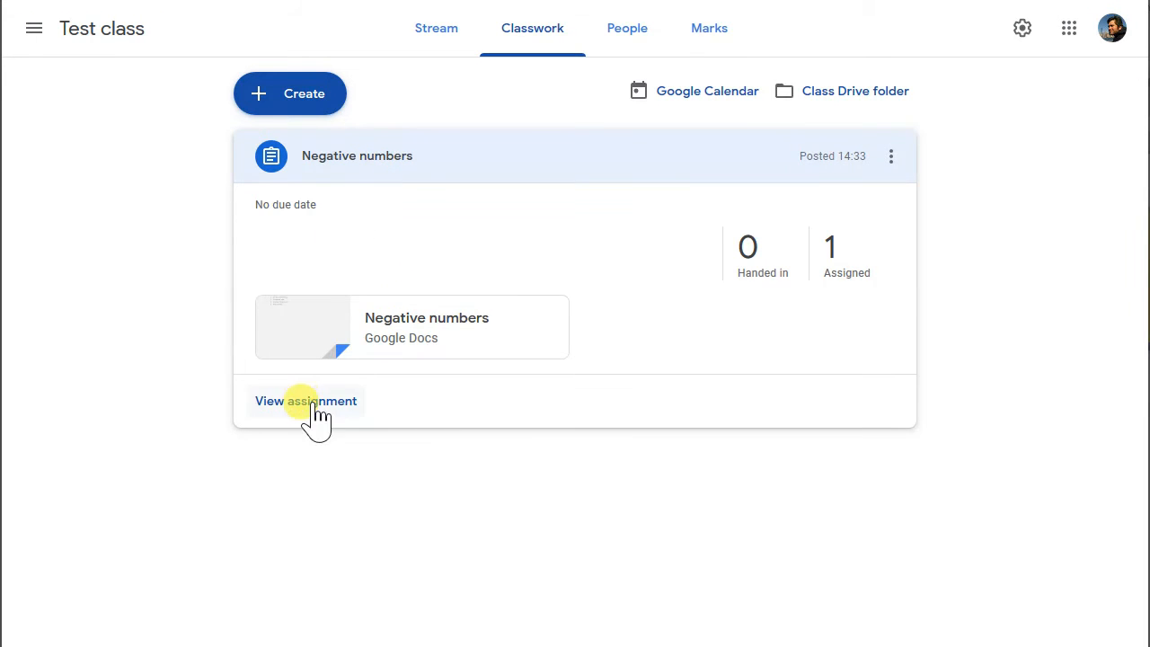
left_click(309, 404)
left_click(537, 29)
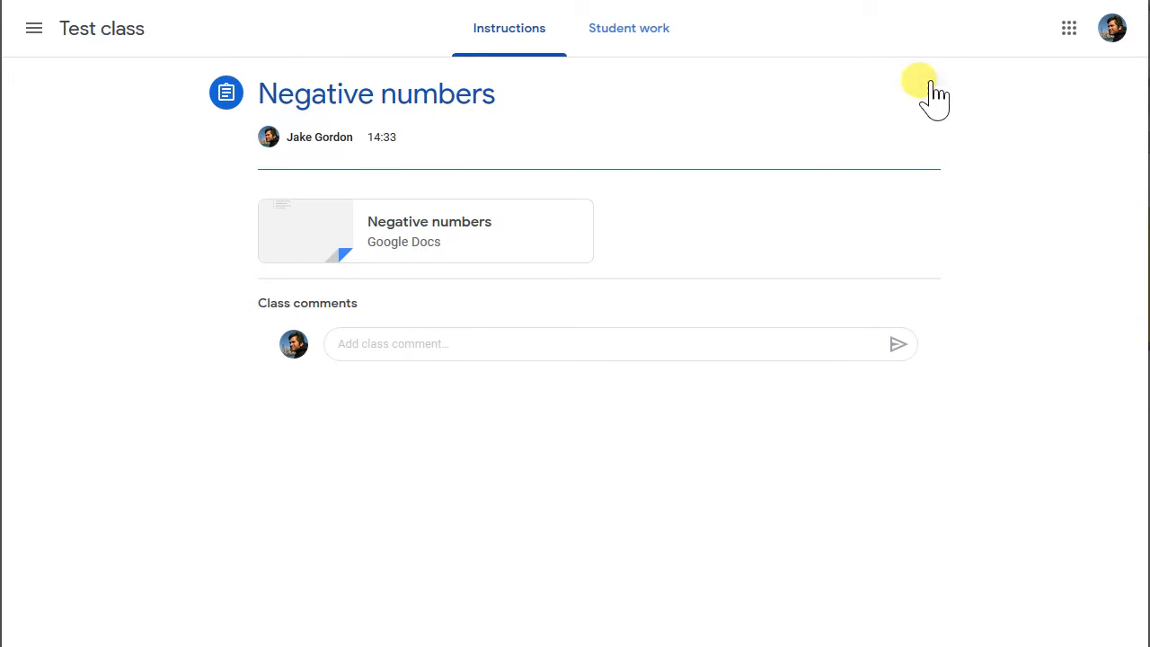
left_click(930, 88)
left_click(914, 134)
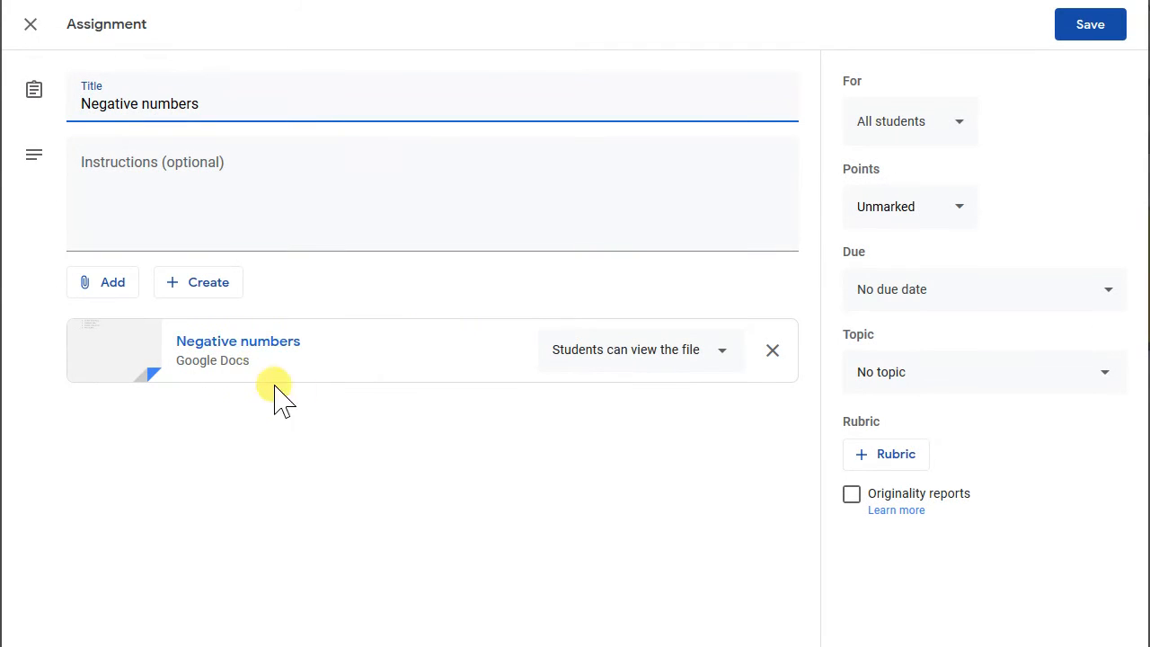
left_click(657, 363)
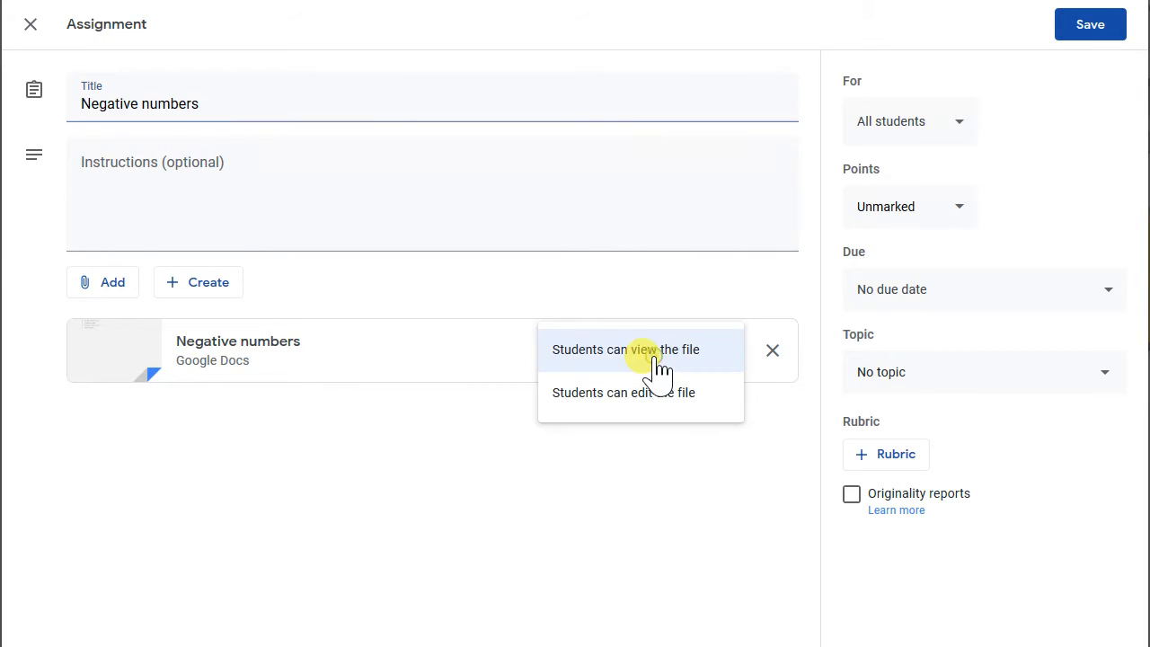
left_click(599, 492)
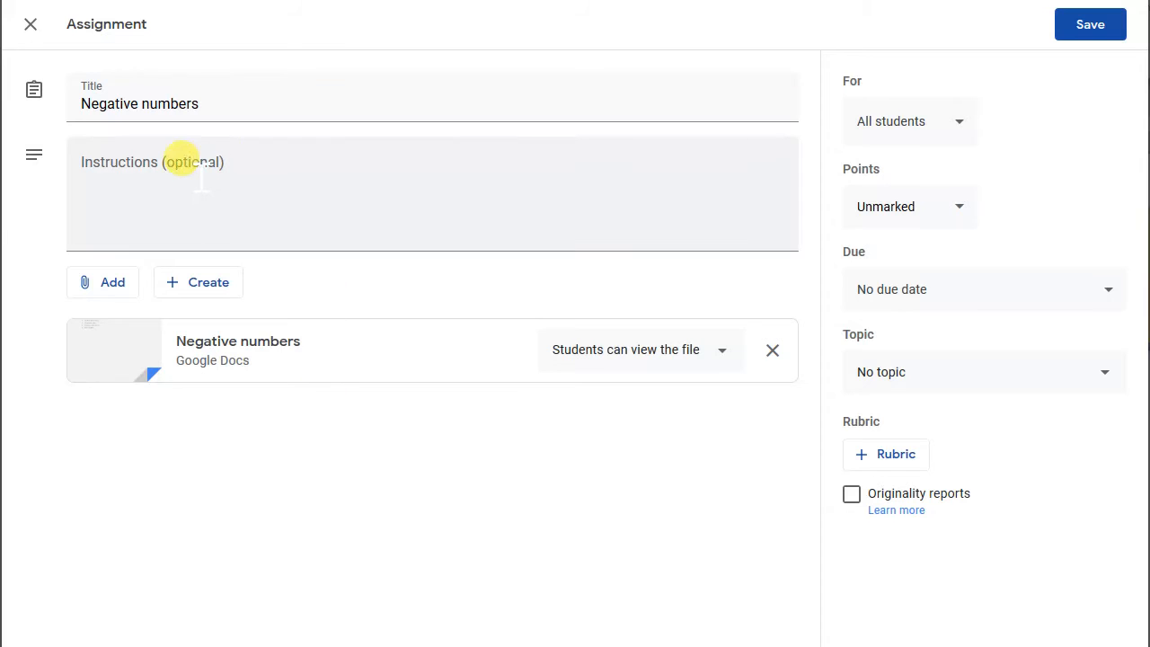
- Create a new Google Docs attachment for the assignment and open the document's title for editing
left_click(208, 289)
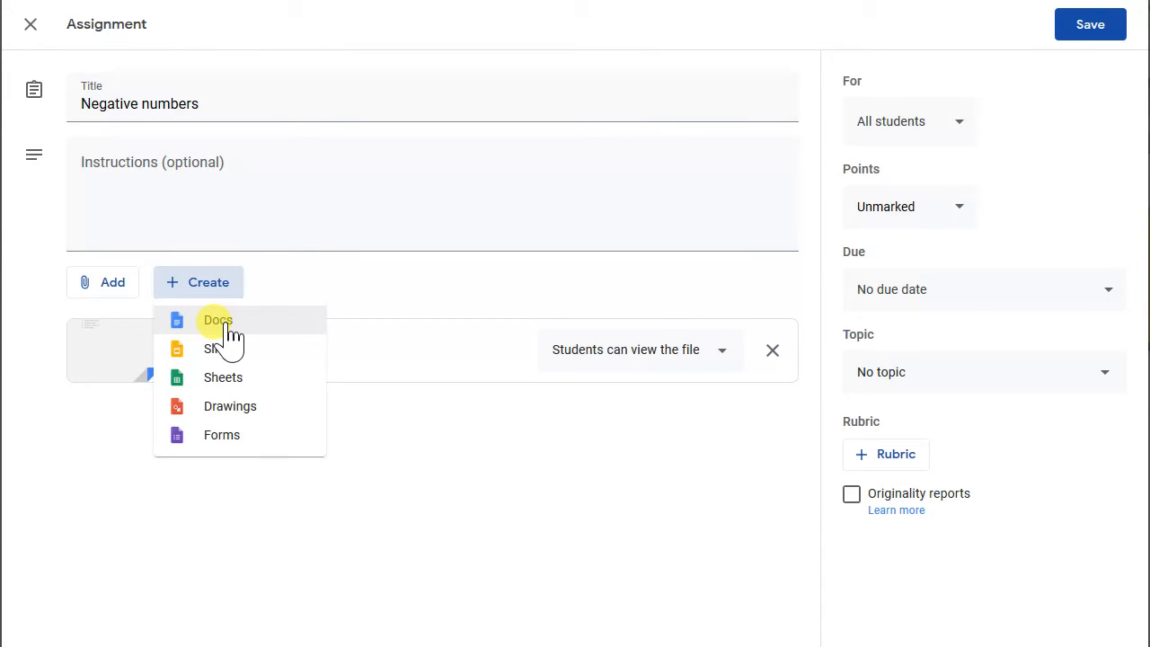
left_click(226, 325)
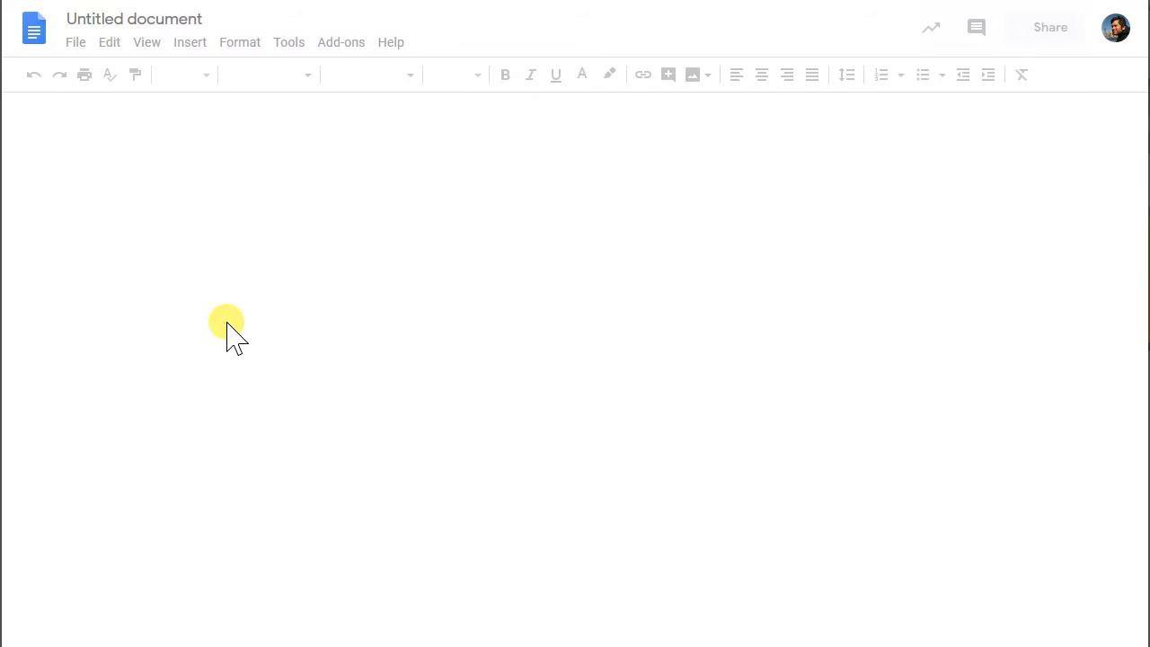
left_click(167, 18)
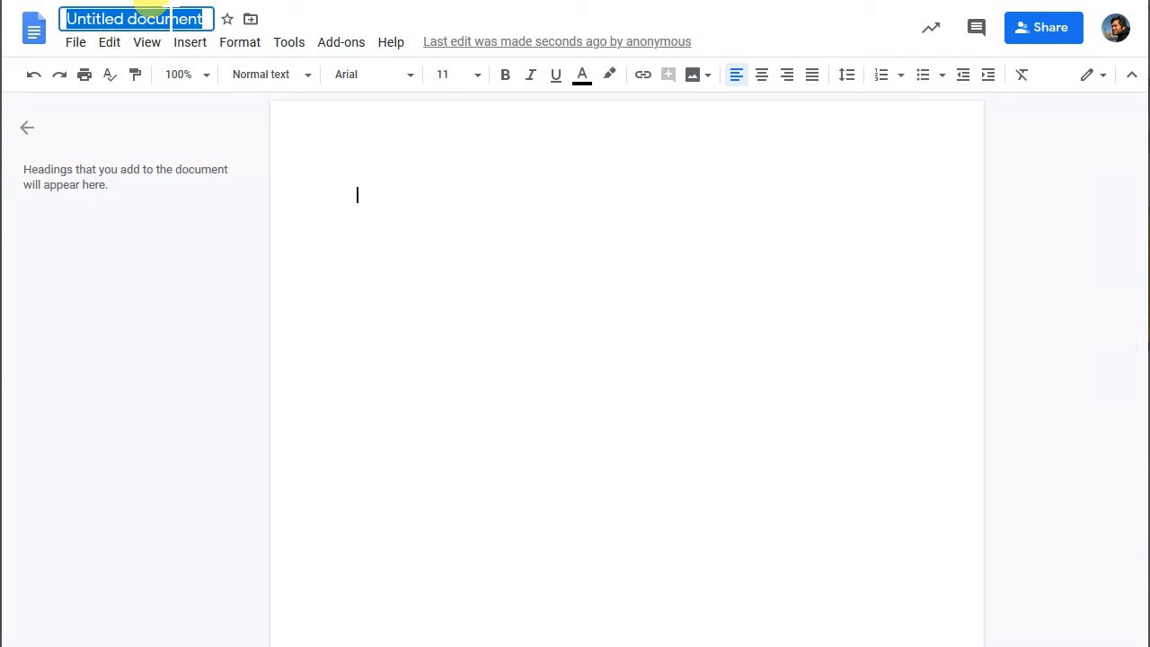
type("White")
key("BackSpace")
key("BackSpace")
key("BackSpace")
key("BackSpace")
key("BackSpace")
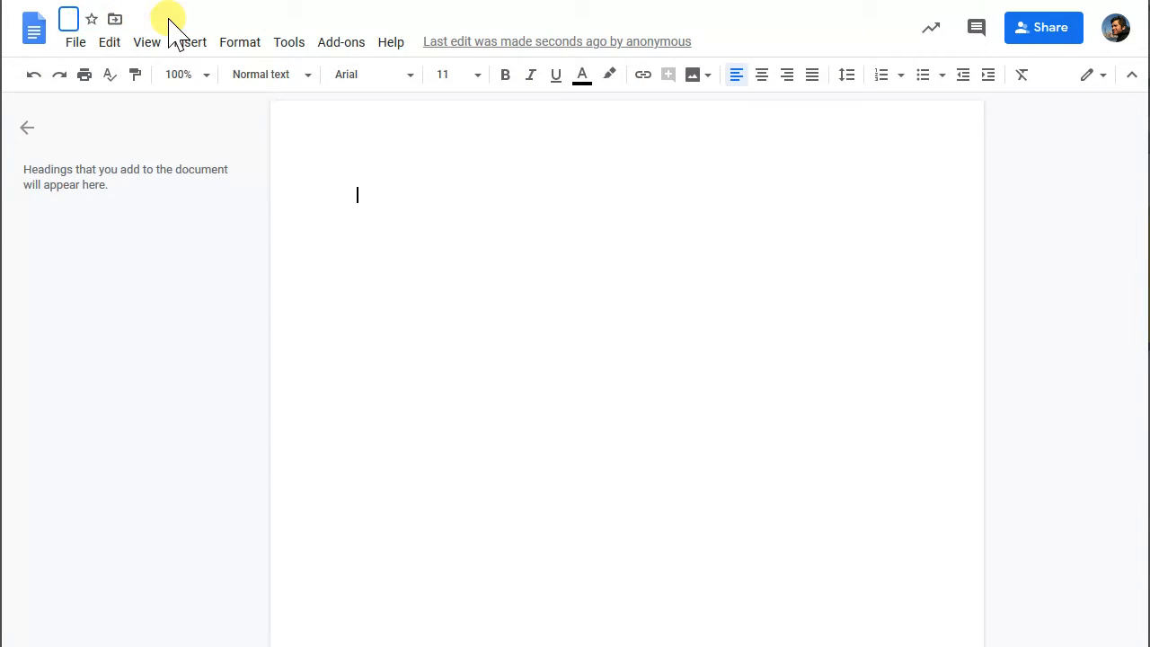
type("Join")
key("BackSpace")
key("BackSpace")
key("BackSpace")
key("BackSpace")
- Title the new document "Shared whiteboard" and set its assignment attachment to "Students can edit the file"
type("Shar")
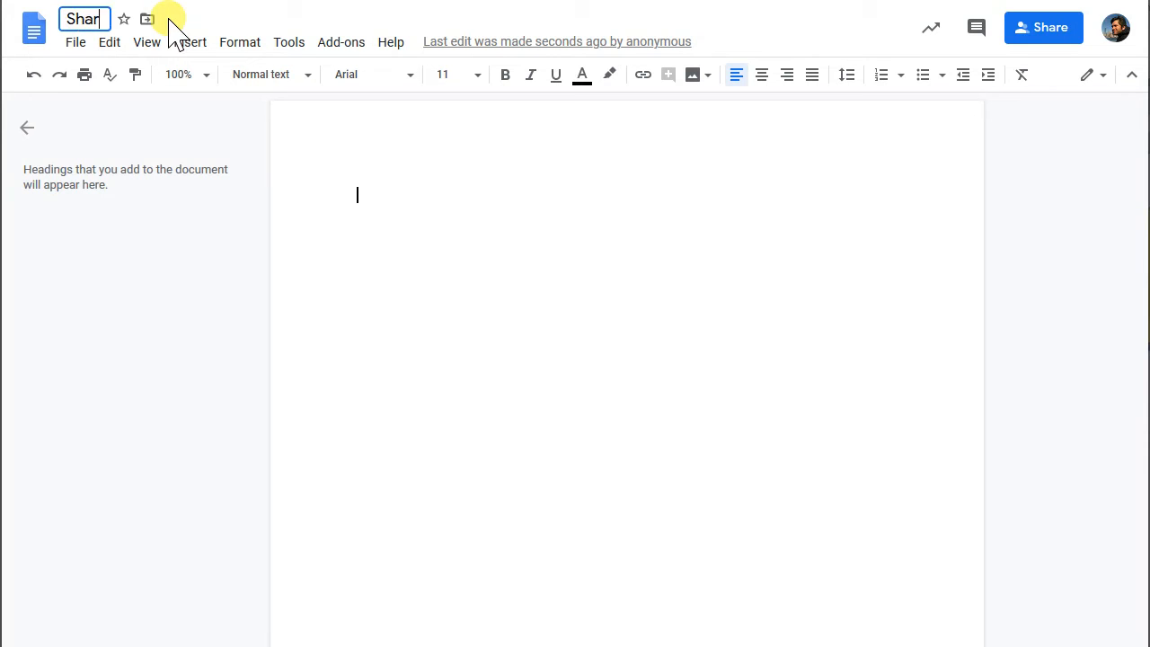
type("ed whiteboard")
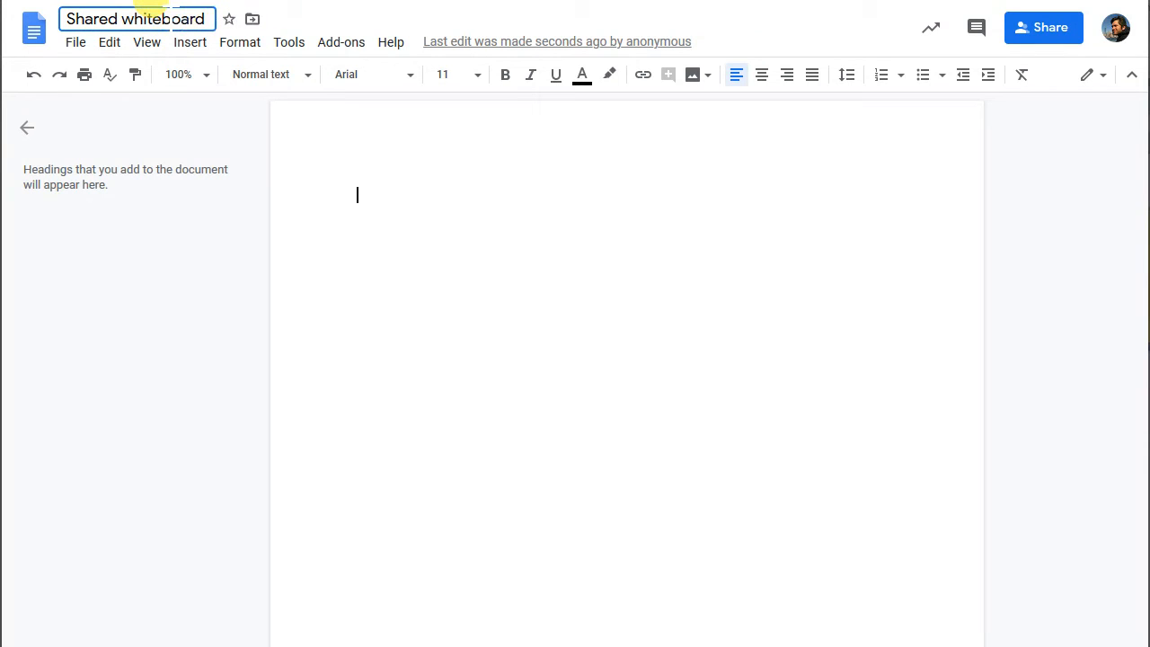
left_click(135, 0)
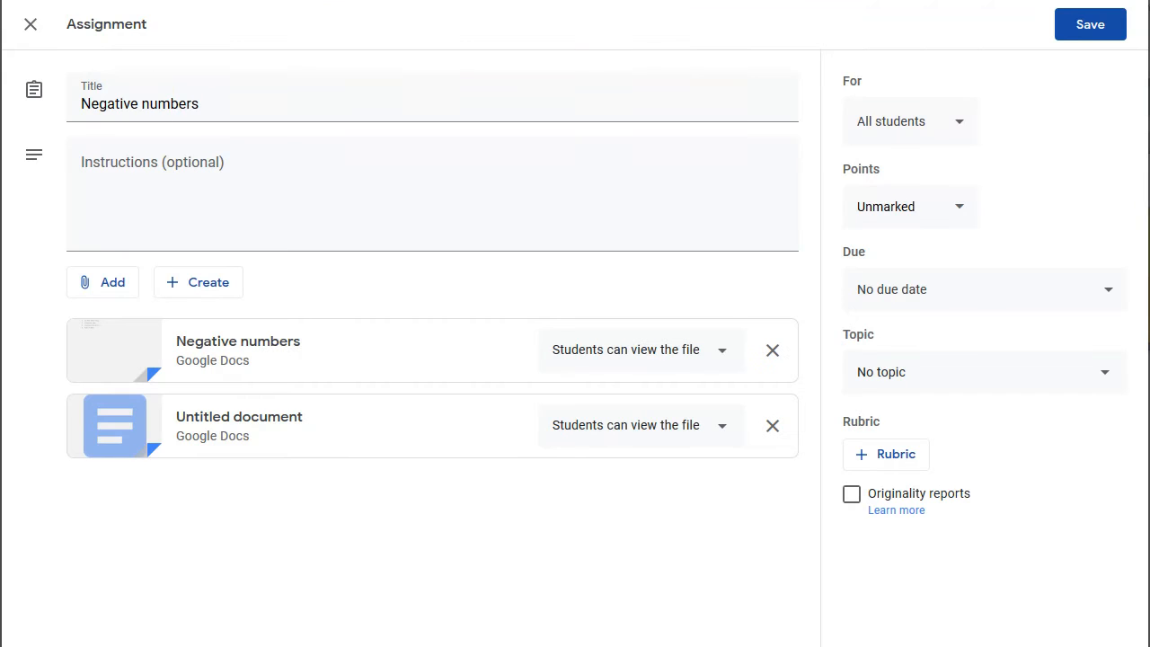
left_click(645, 440)
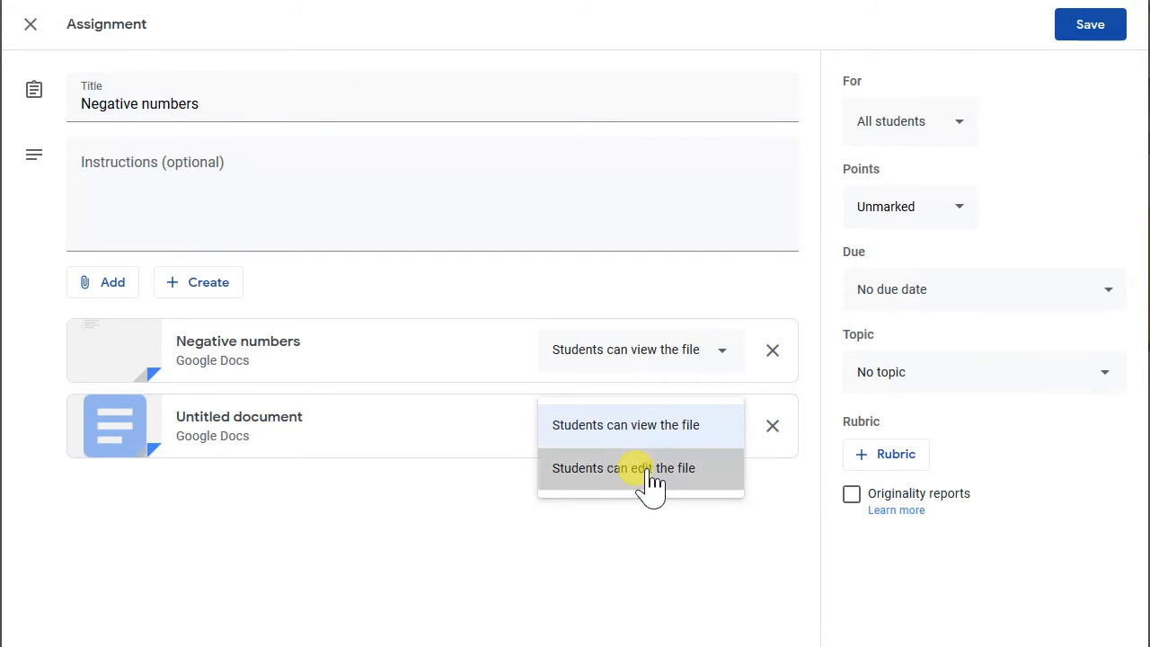
left_click(649, 476)
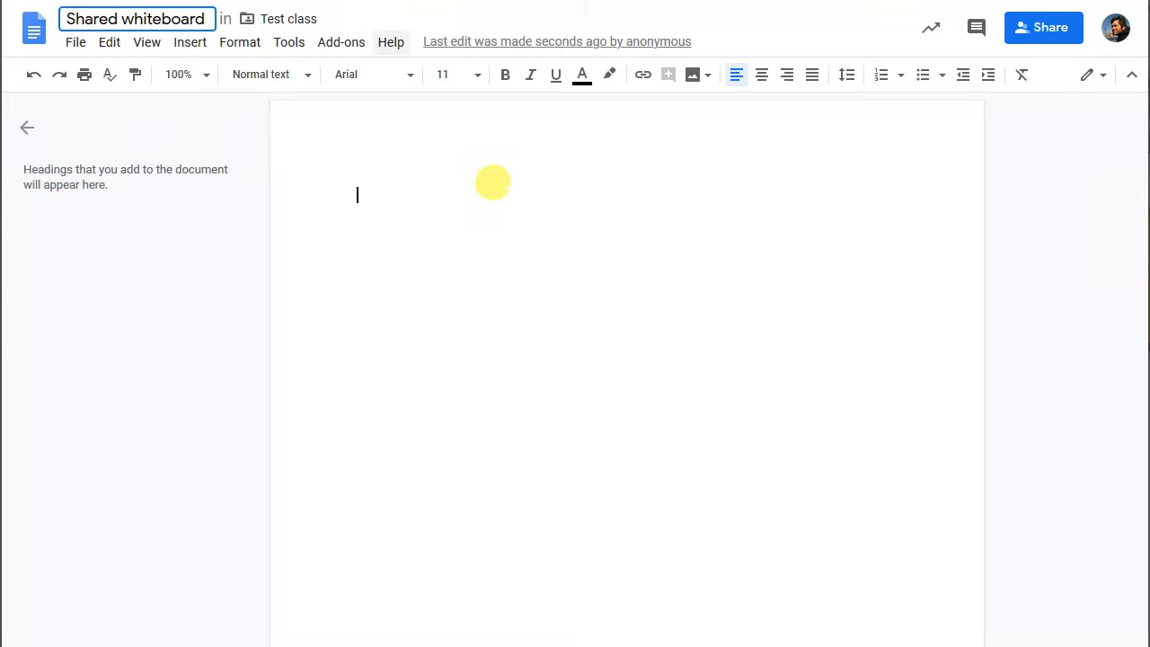
- Write "Feel free to add and edit this document to help others out in the class and to ask them for help!" in the Shared whiteboard
left_click(490, 204)
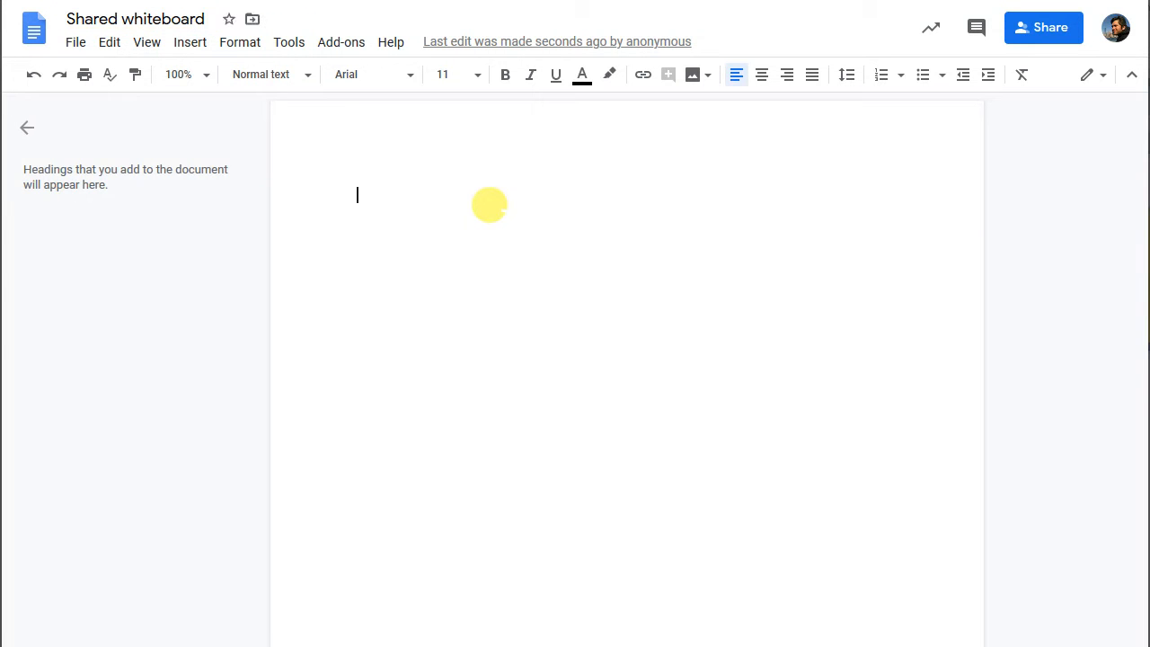
type("Feel free to")
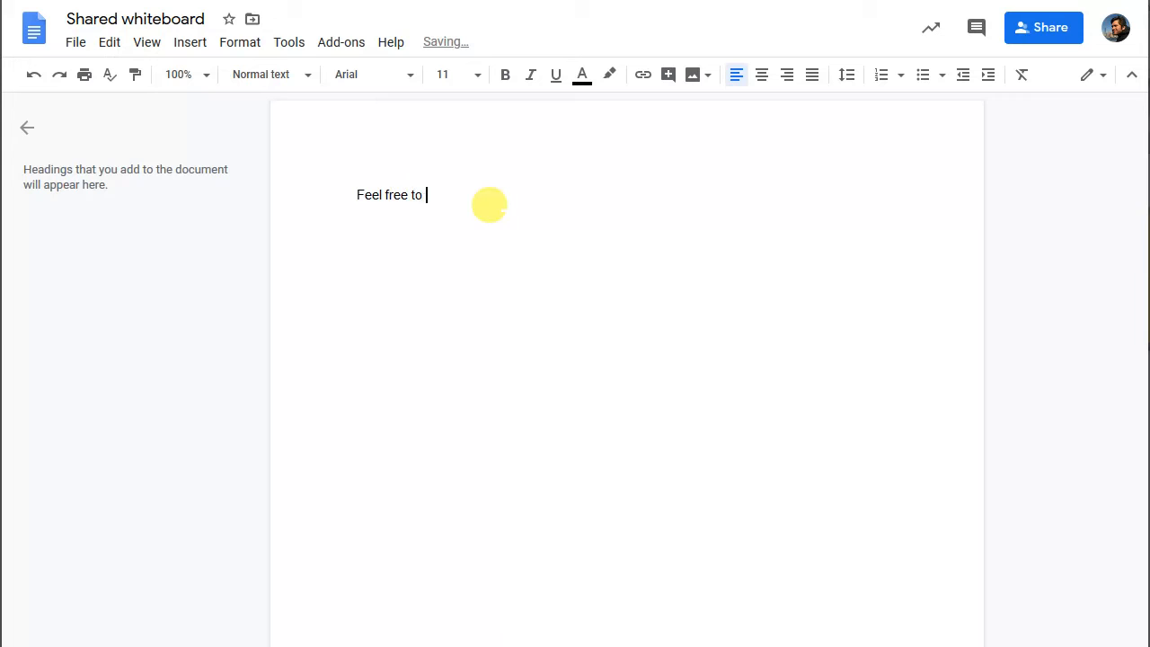
type(" add and edit this document")
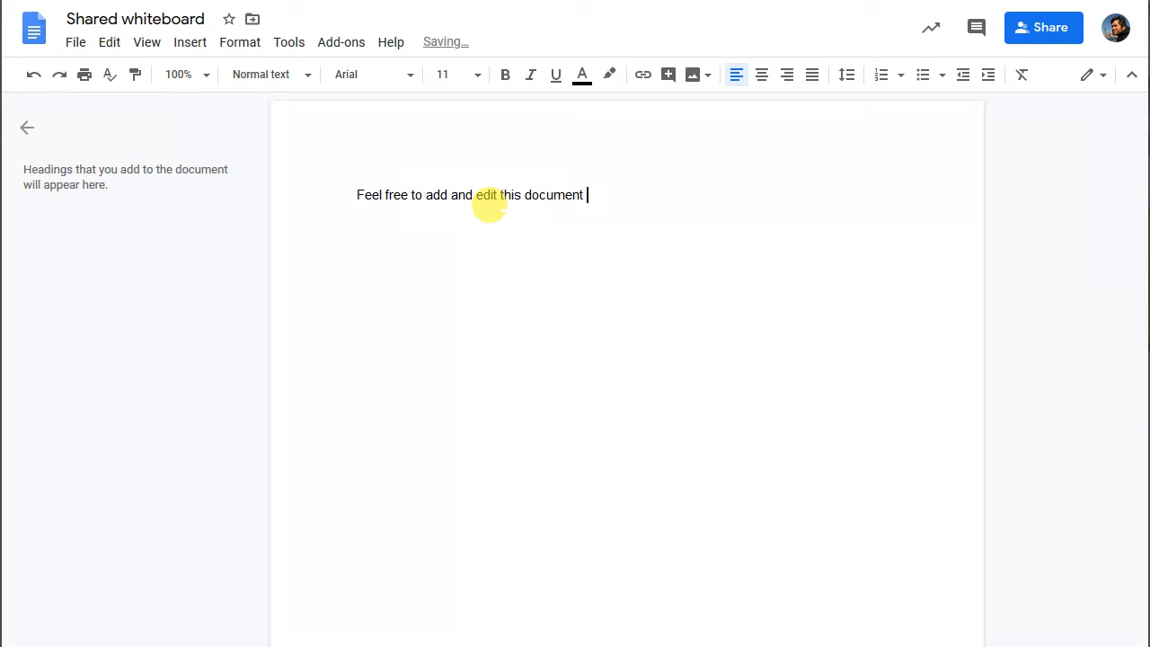
type(" to help others out in the cl")
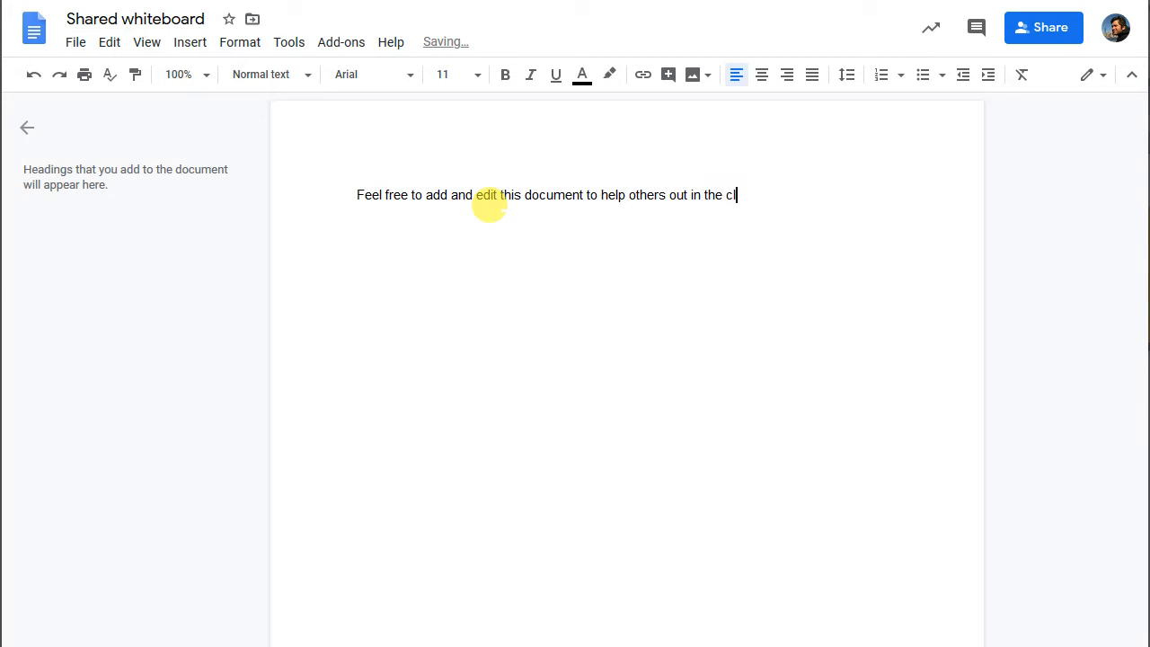
type("ass and to ask them for help!")
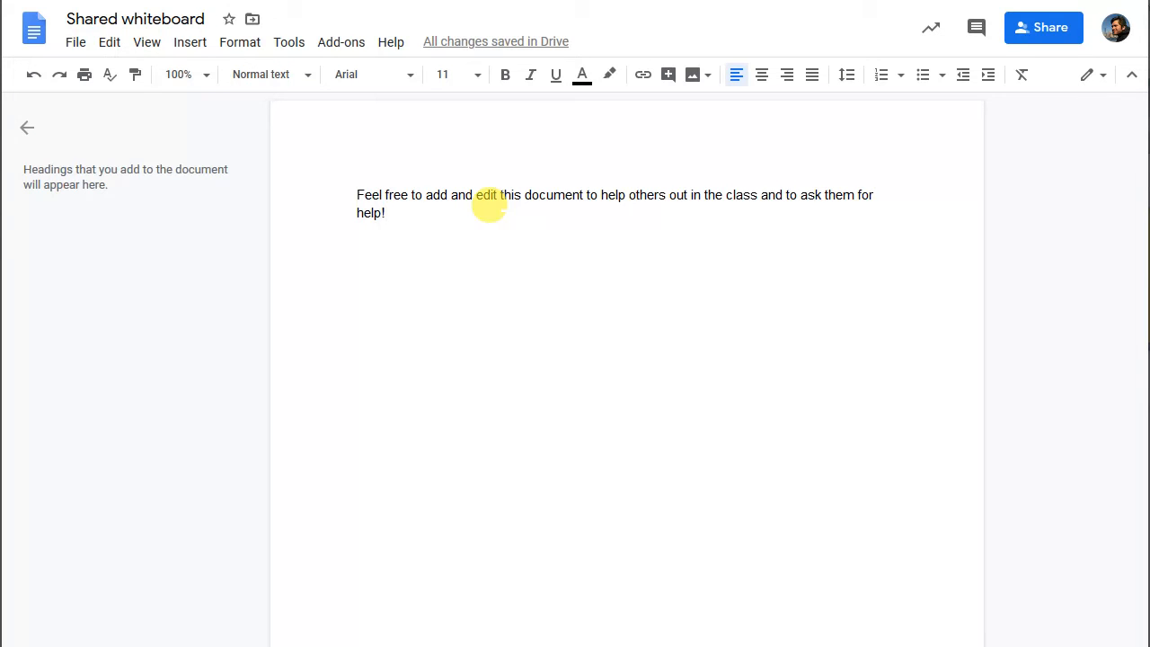
key("ctrl+w")
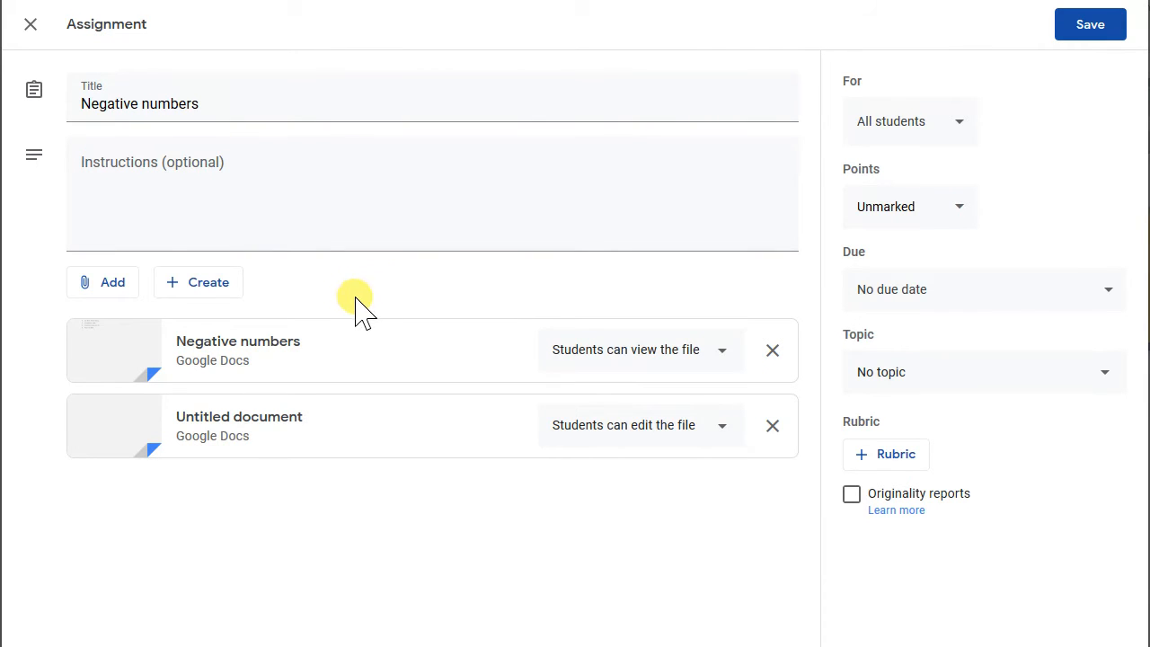
- Save the edited assignment, and open its Shared whiteboard document in the student's view
left_click(1083, 27)
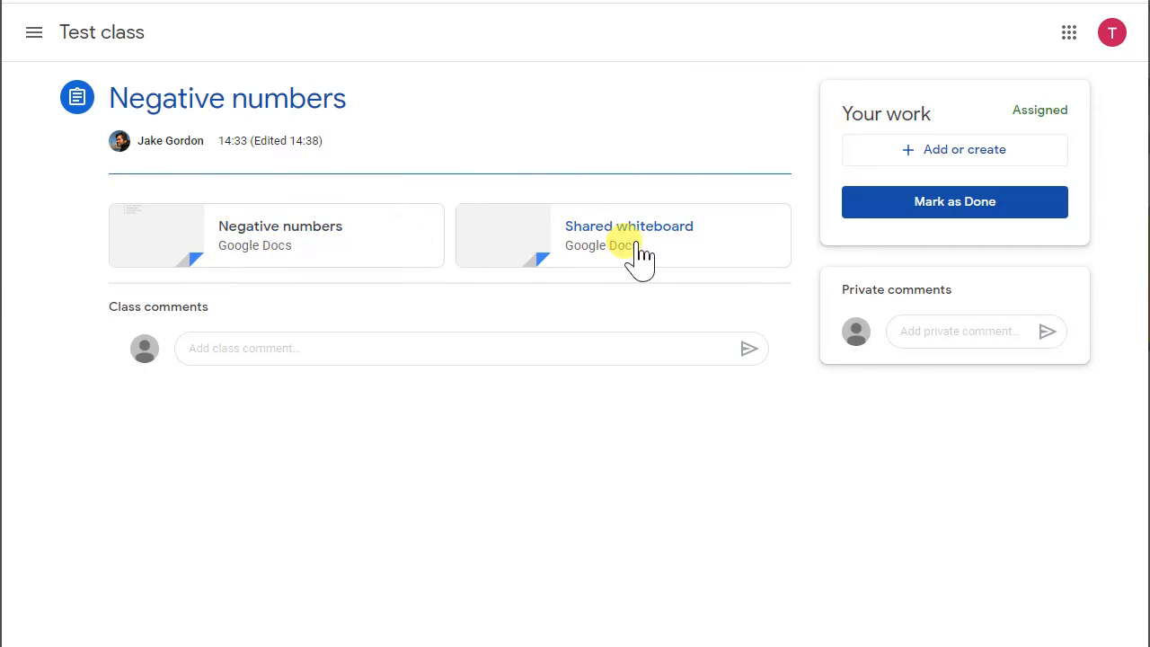
left_click(278, 248)
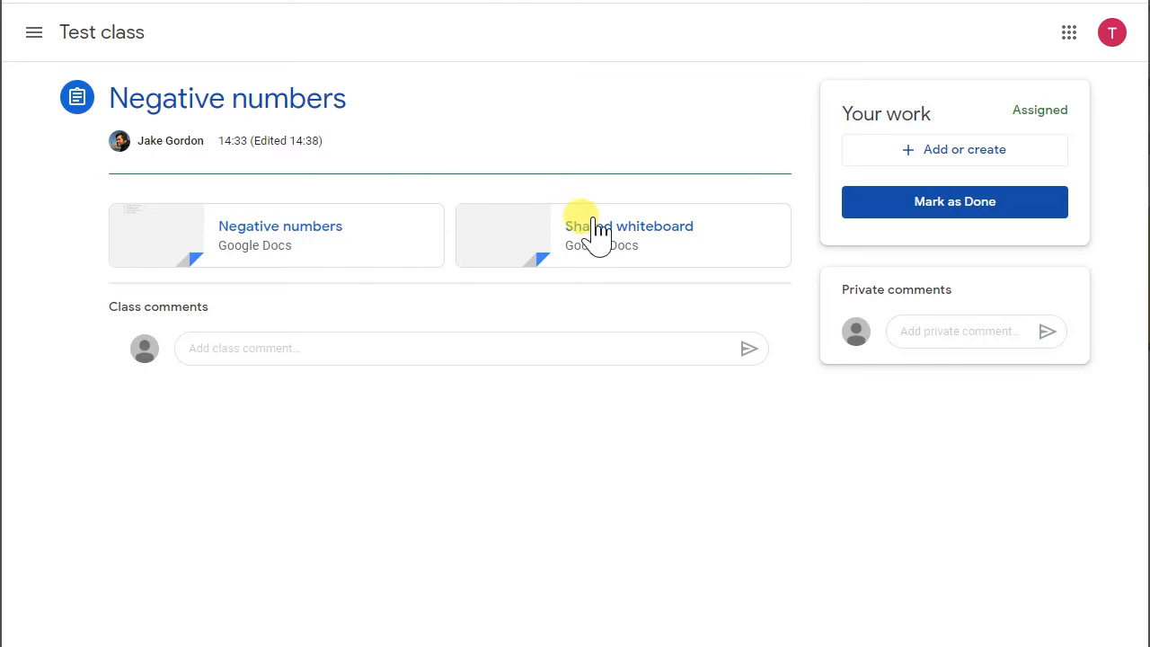
left_click(603, 238)
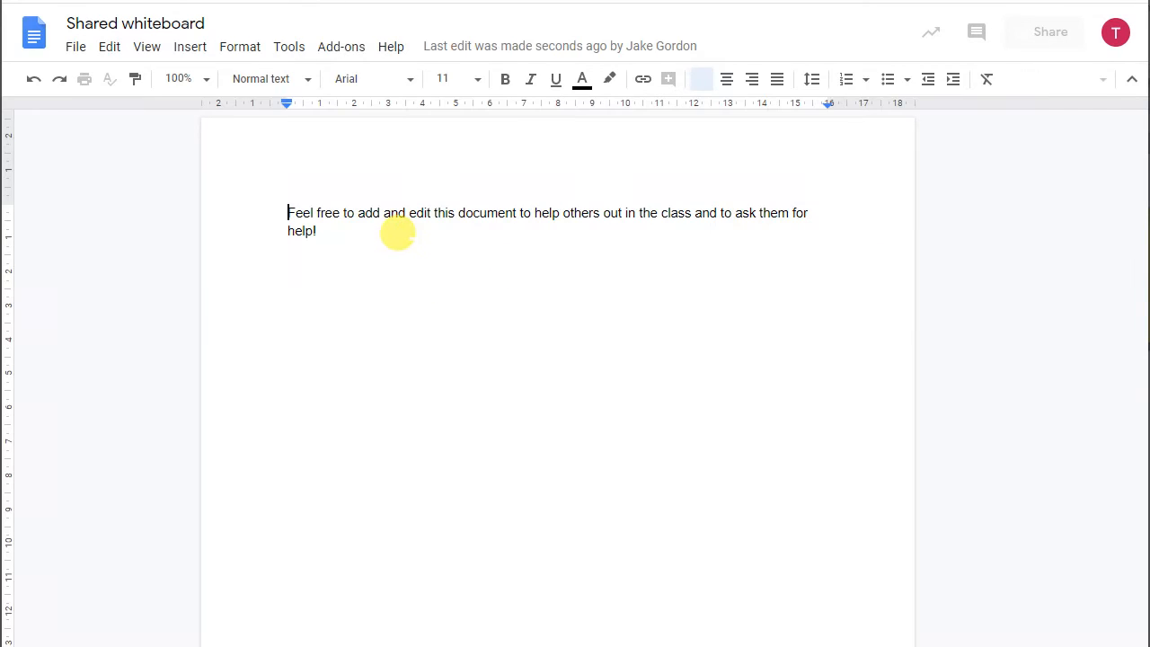
- As the student, add the dash-bulleted line "I find it really easy to blah blah..." below the teacher's text
left_click(398, 231)
key("Return")
key("Return")
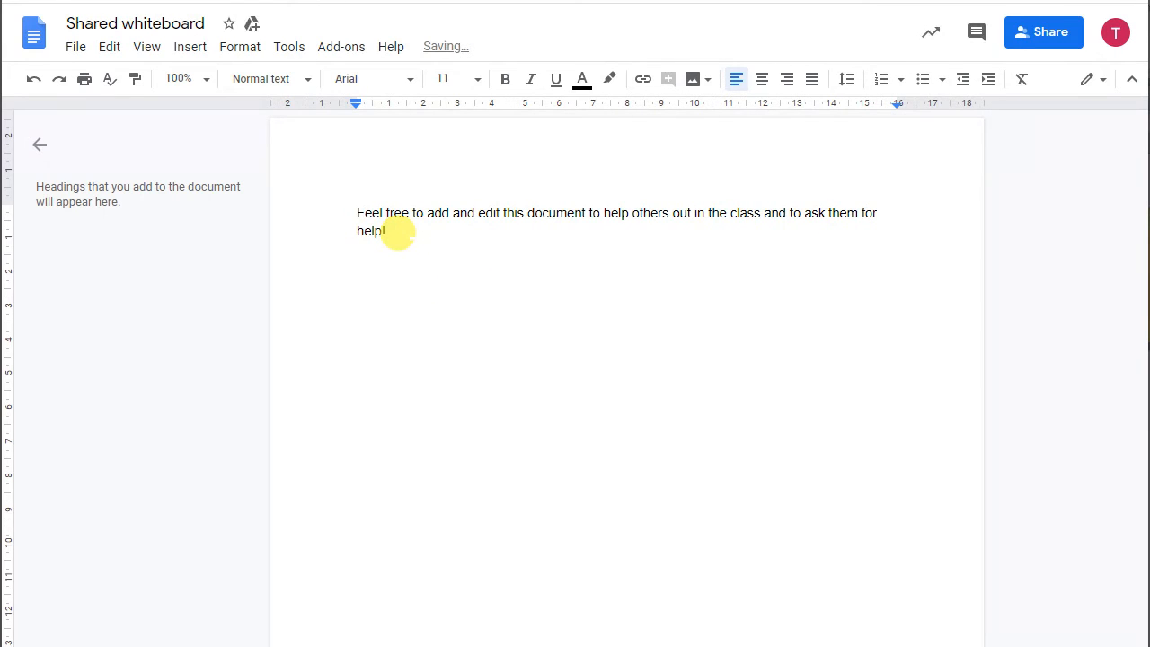
type("- I find it real")
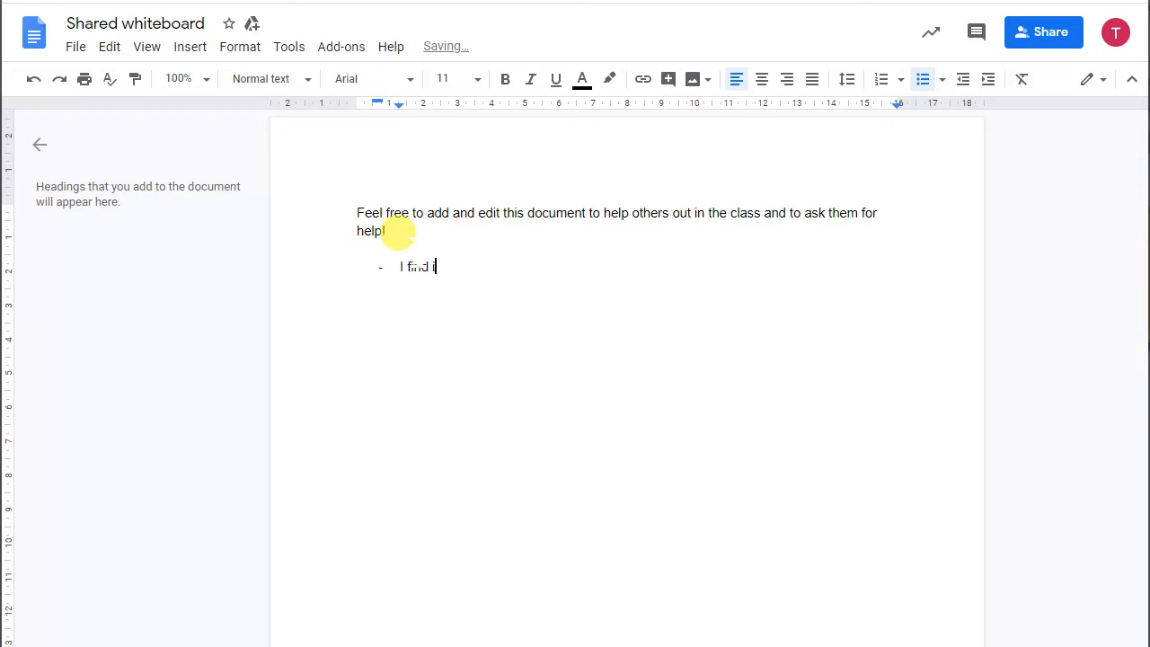
type("ly easy how to")
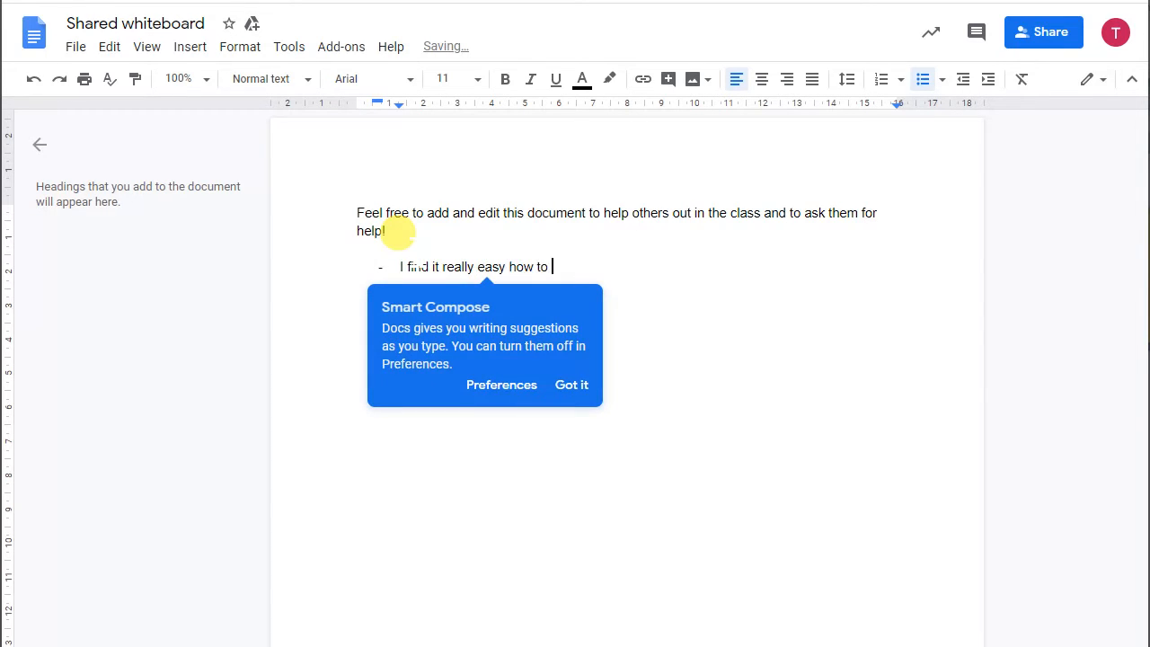
left_click(571, 384)
left_click(591, 267)
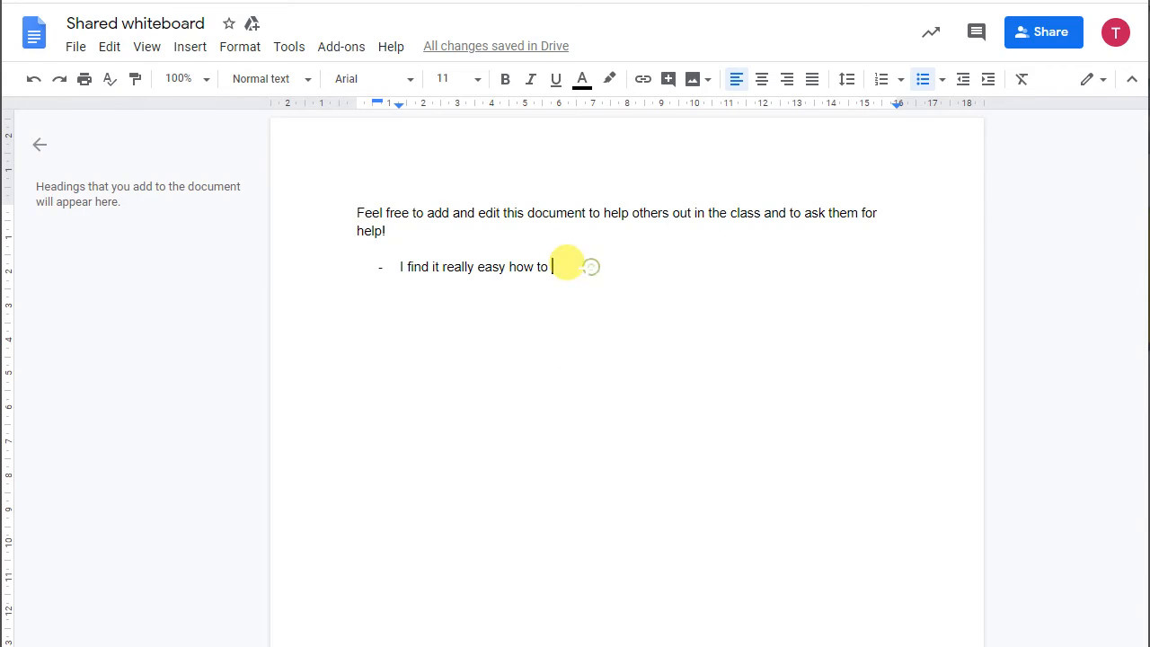
key("BackSpace")
key("BackSpace")
key("BackSpace")
key("BackSpace")
key("BackSpace")
key("BackSpace")
key("BackSpace")
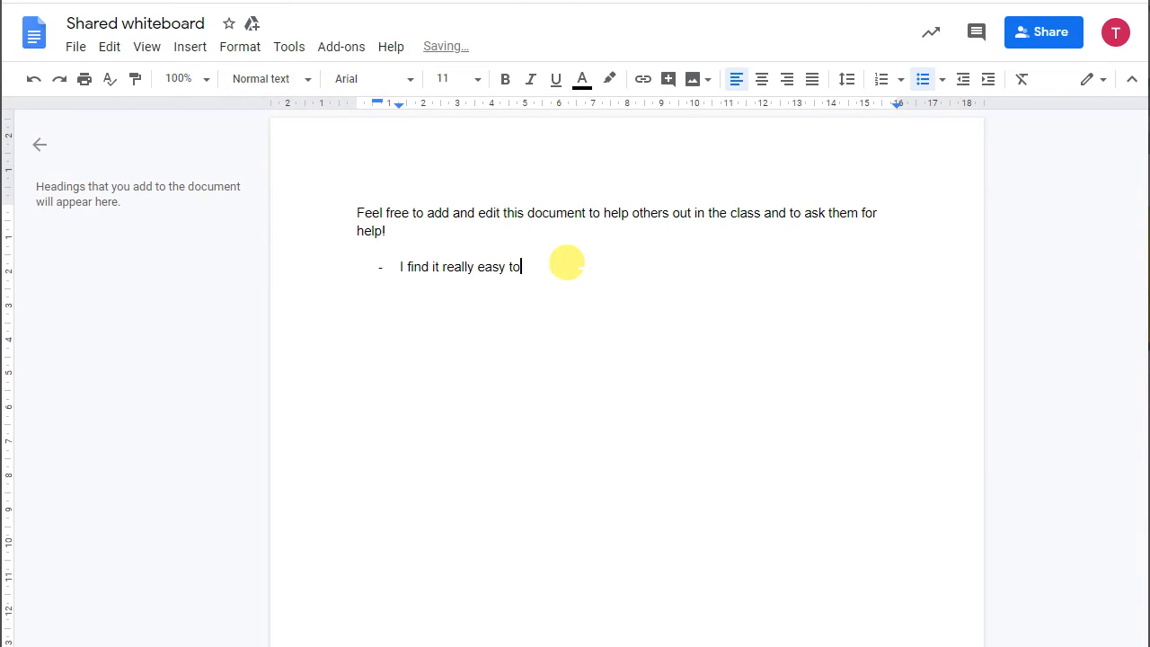
type("to blah blah...")
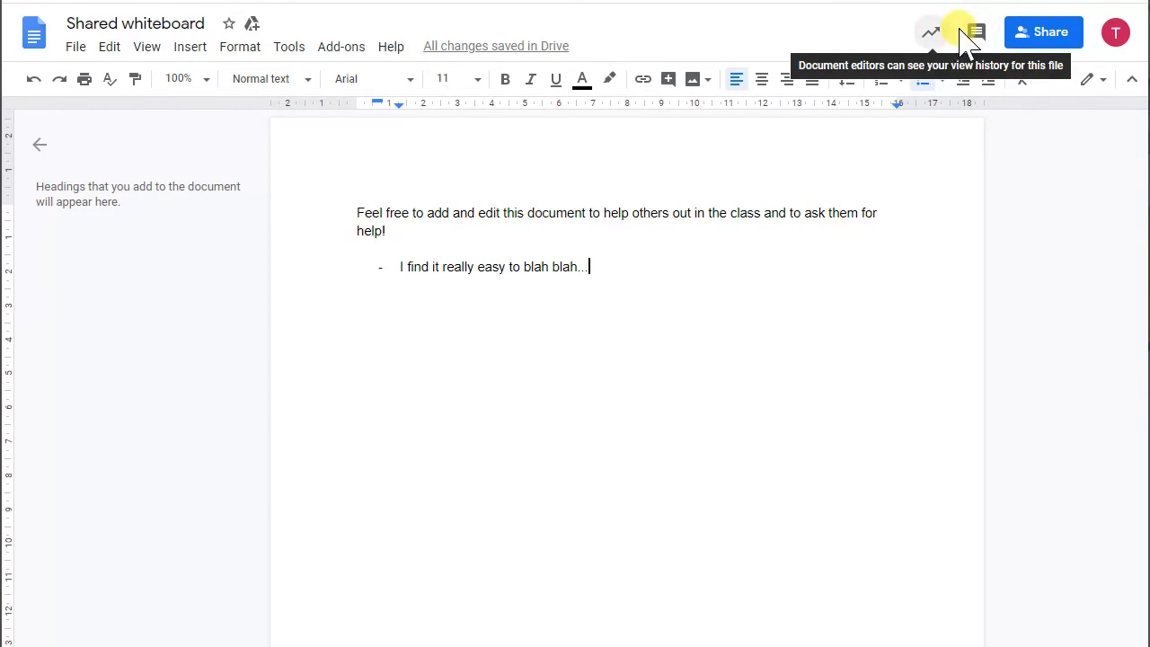
- Look through the editing, suggesting and viewing modes offered to the student, and close the document
left_click(1111, 89)
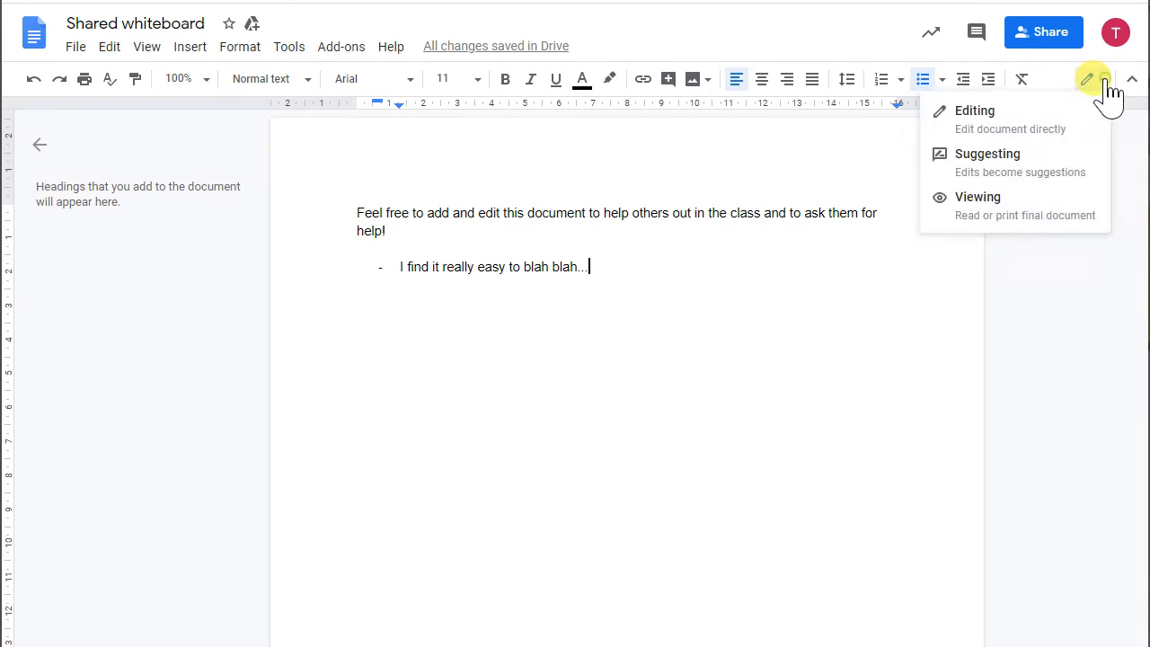
left_click(620, 280)
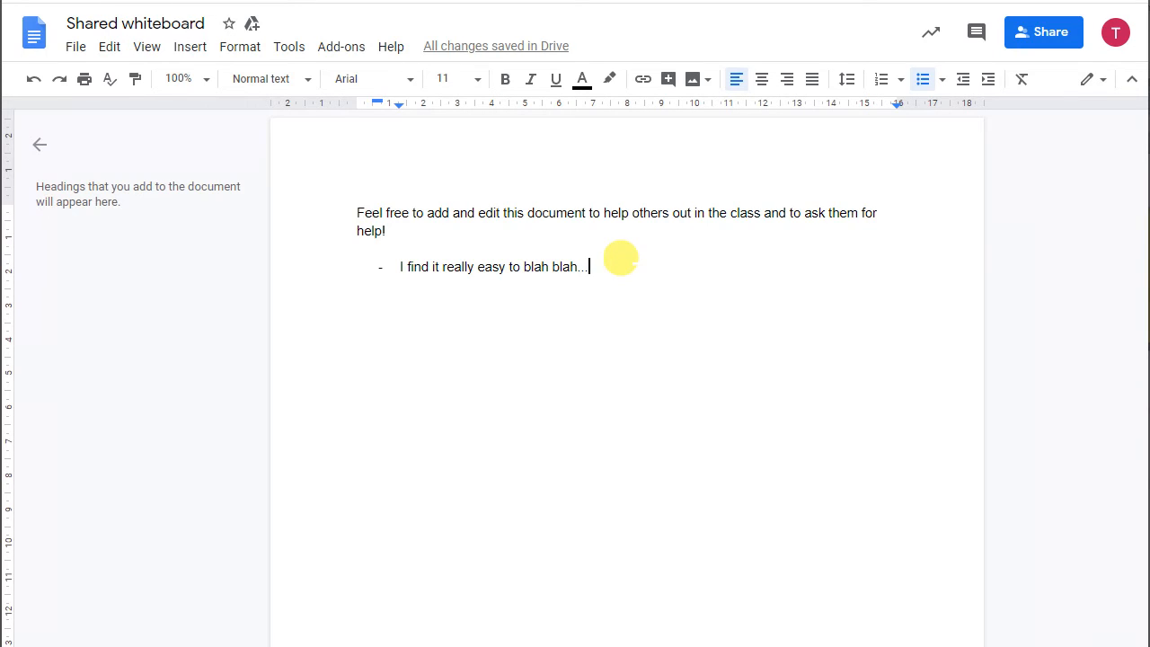
key("ctrl+w")
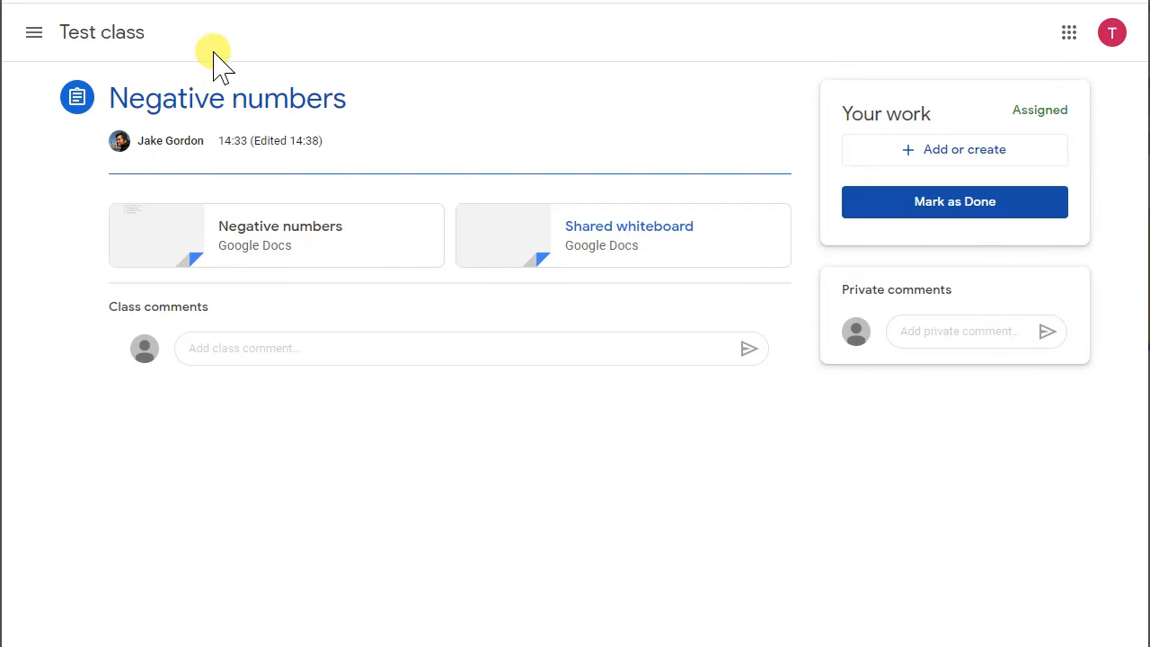
- In the student's view, go to the Classwork page of Test class and dismiss the progress-tracking tip
left_click(114, 41)
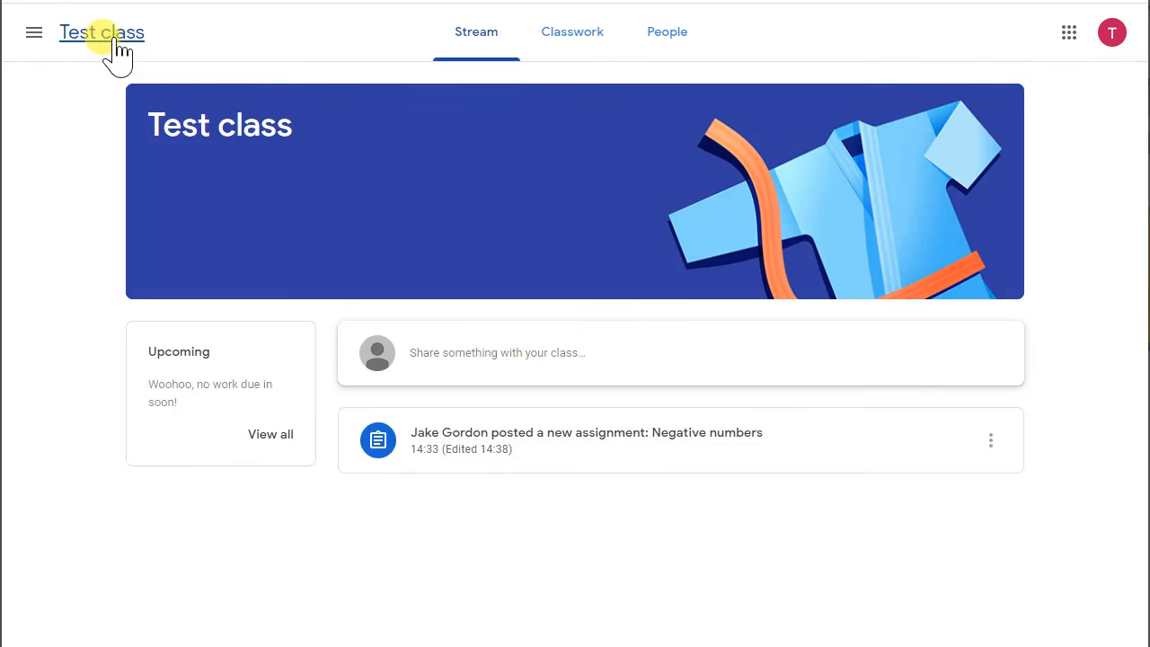
left_click(557, 36)
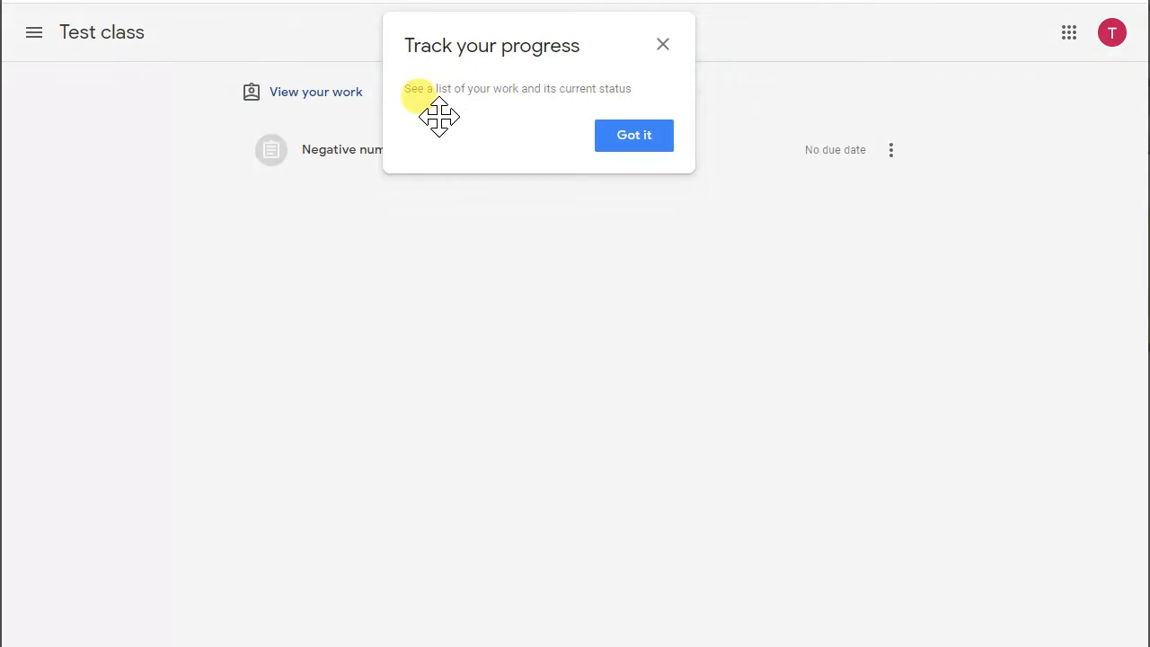
left_click(658, 46)
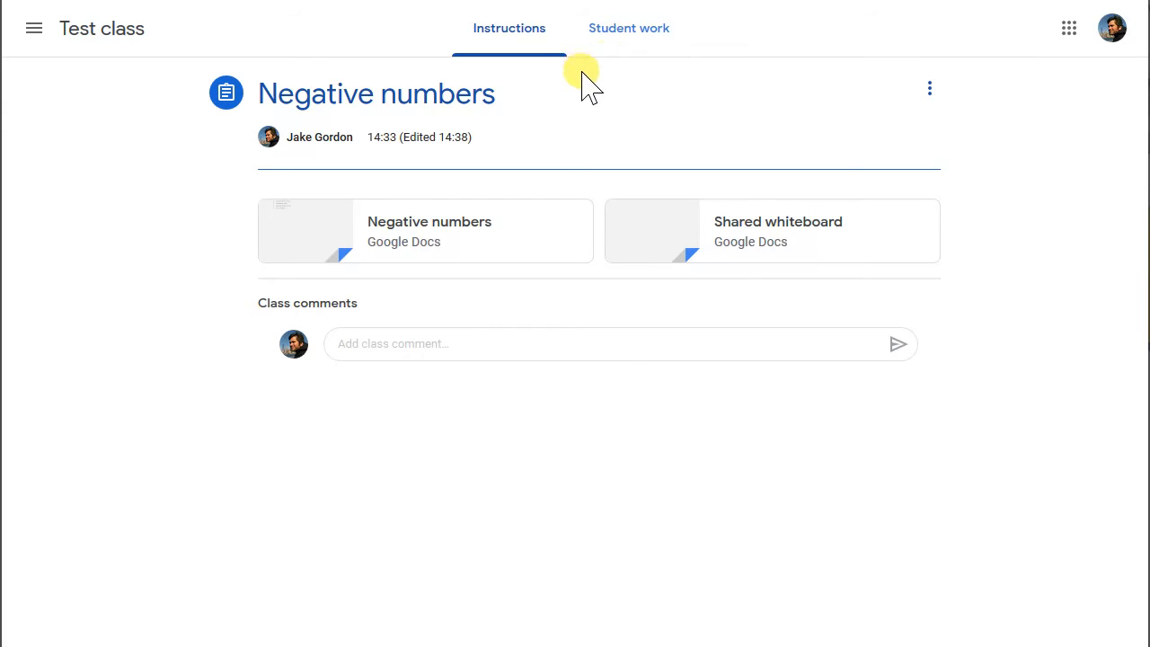
- In the teacher's view, leave the Negative numbers assignment and go to the Classwork page of Test class
left_click(101, 30)
left_click(539, 34)
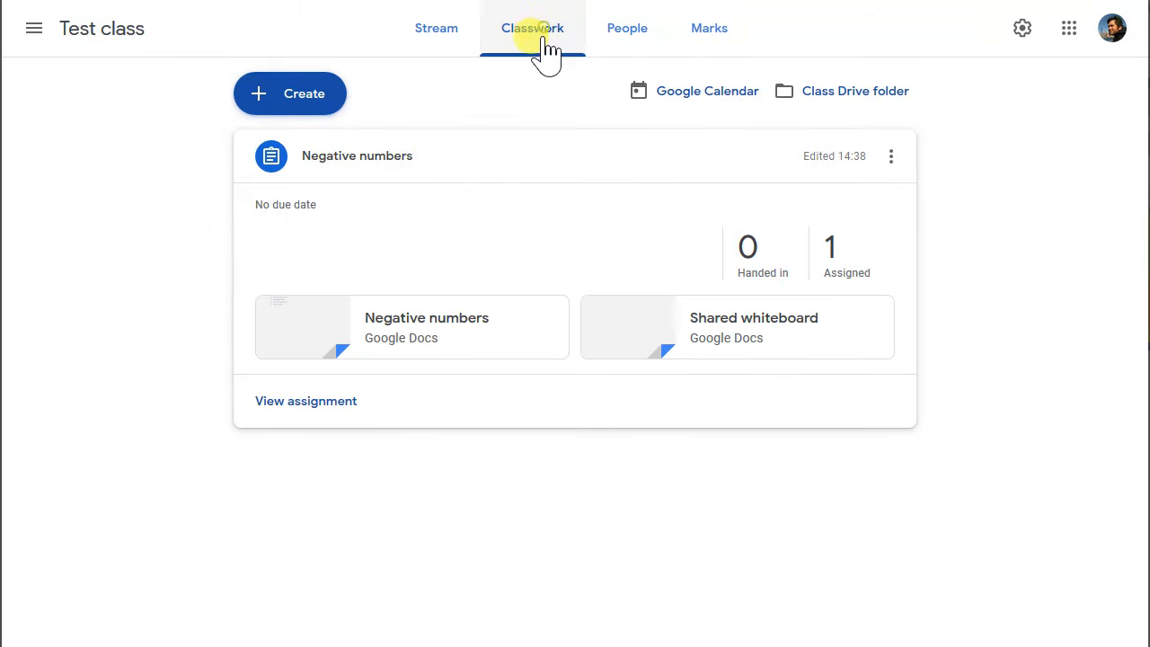
left_click(302, 101)
left_click(319, 146)
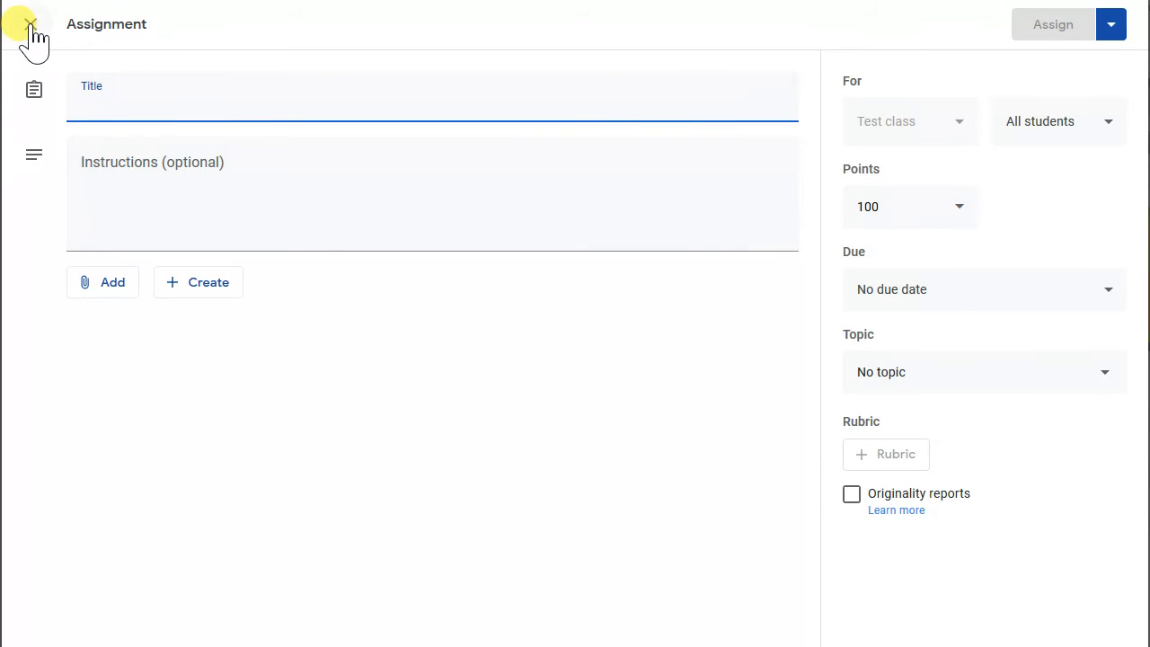
left_click(32, 27)
- Start a new assignment in Test class and title it "Negative numbers 2"
left_click(304, 105)
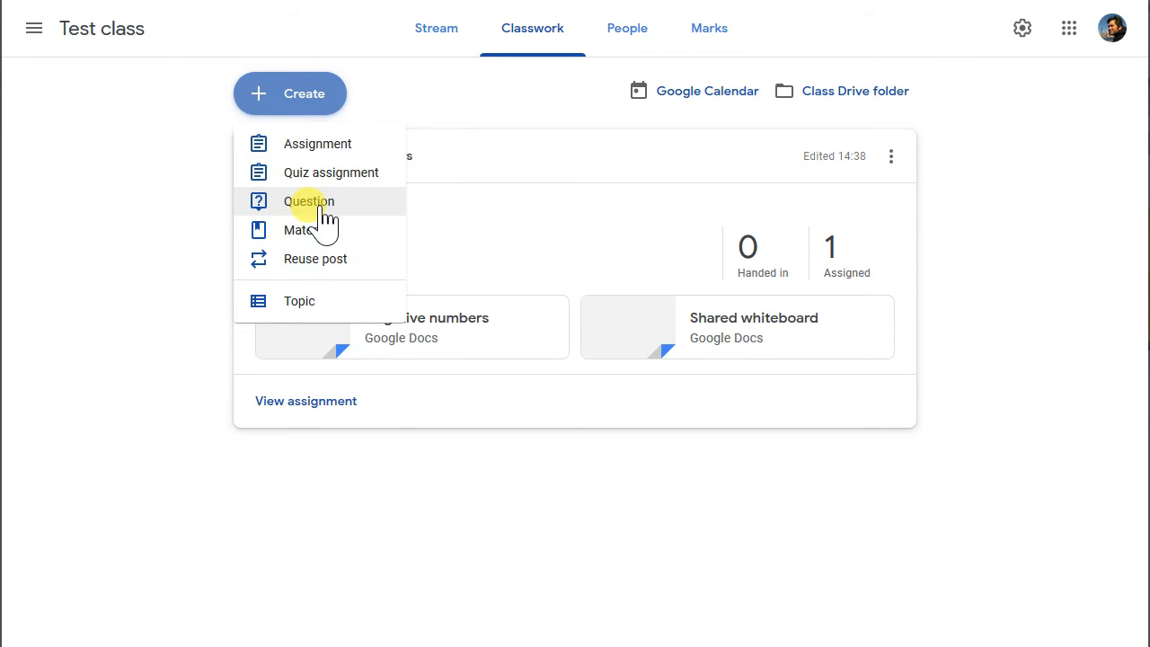
left_click(314, 149)
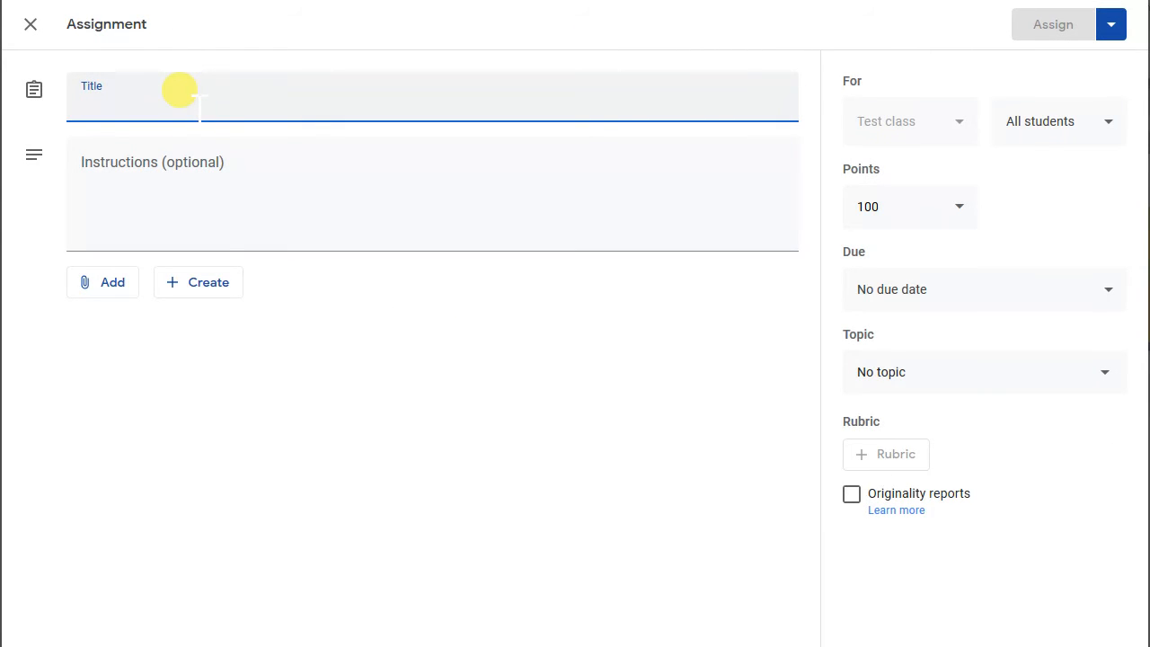
type("Negative n")
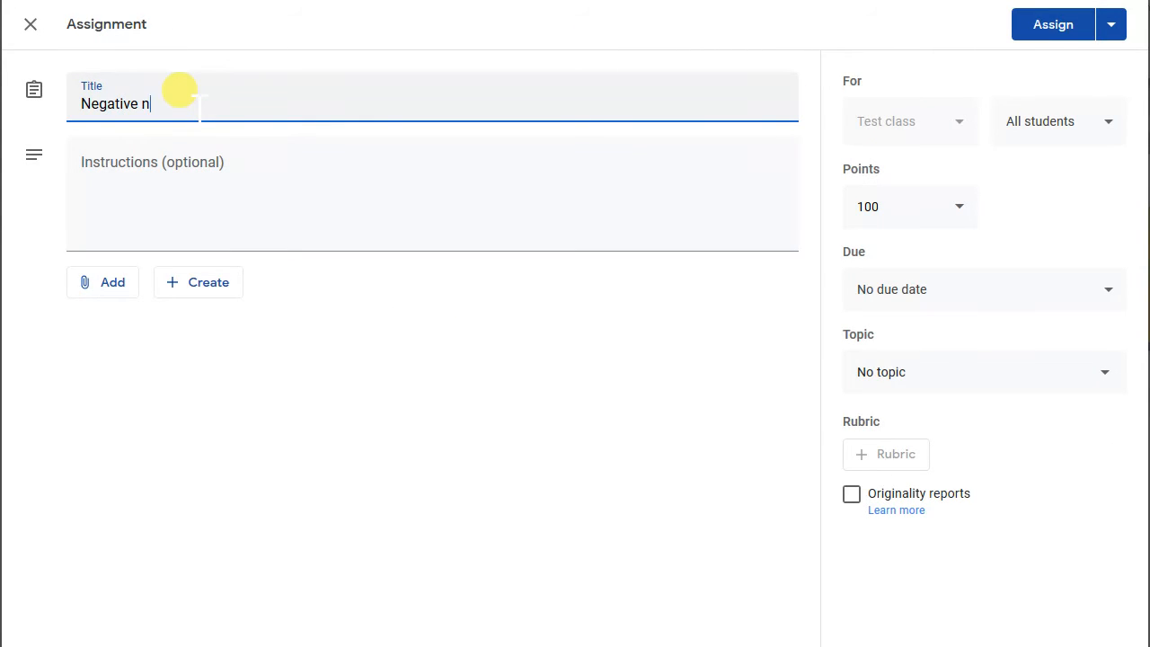
type("umbers 2")
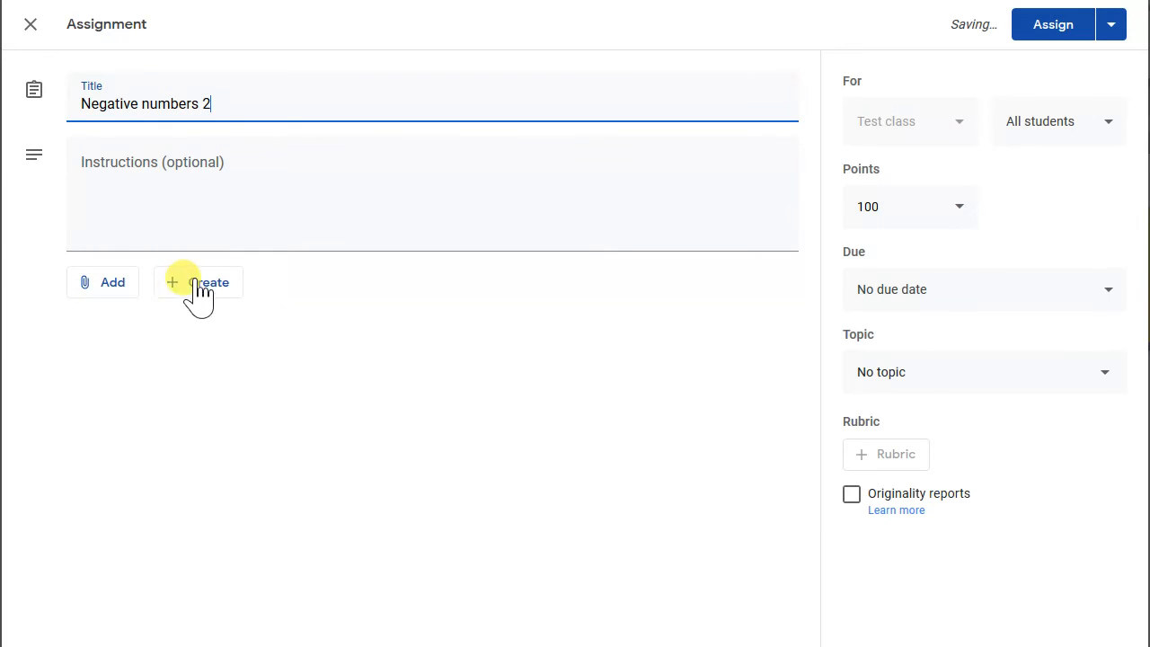
- Create a Google Docs attachment for the assignment, set it to make a copy for each student, and return to the blank document
left_click(193, 285)
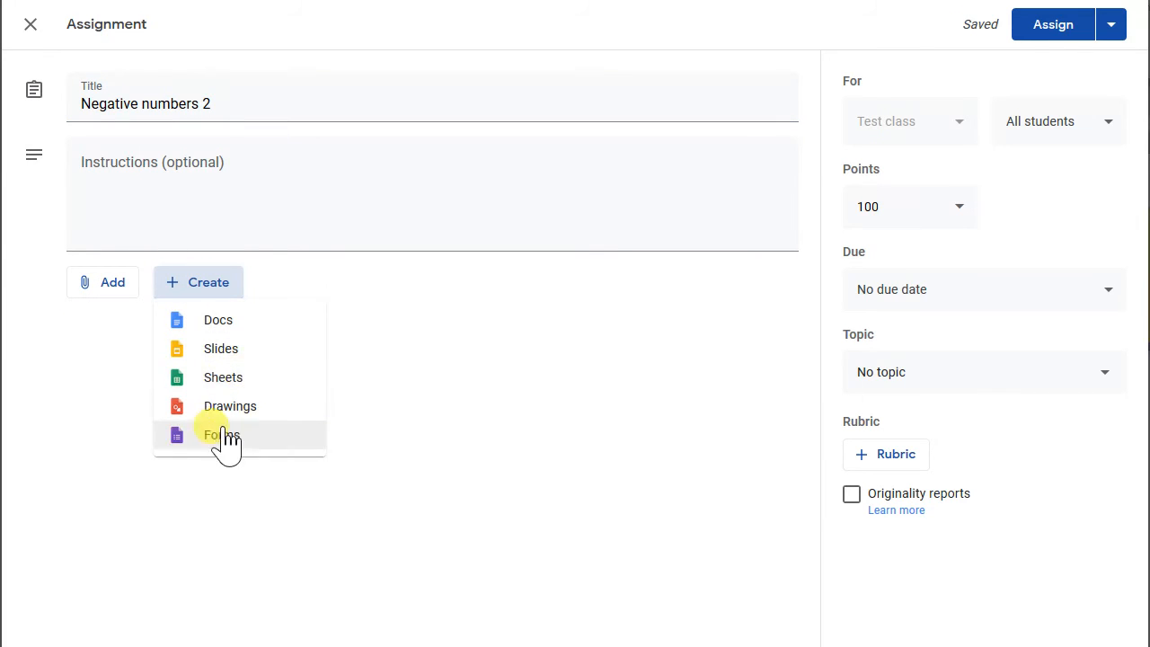
left_click(239, 323)
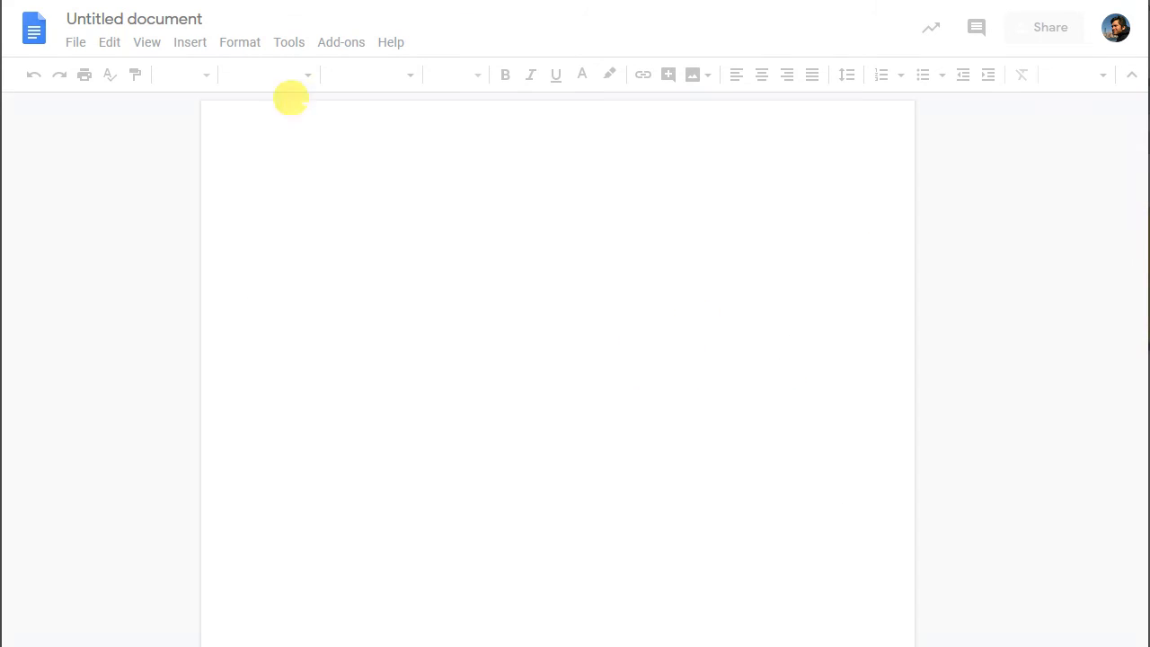
left_click(144, 1)
left_click(658, 352)
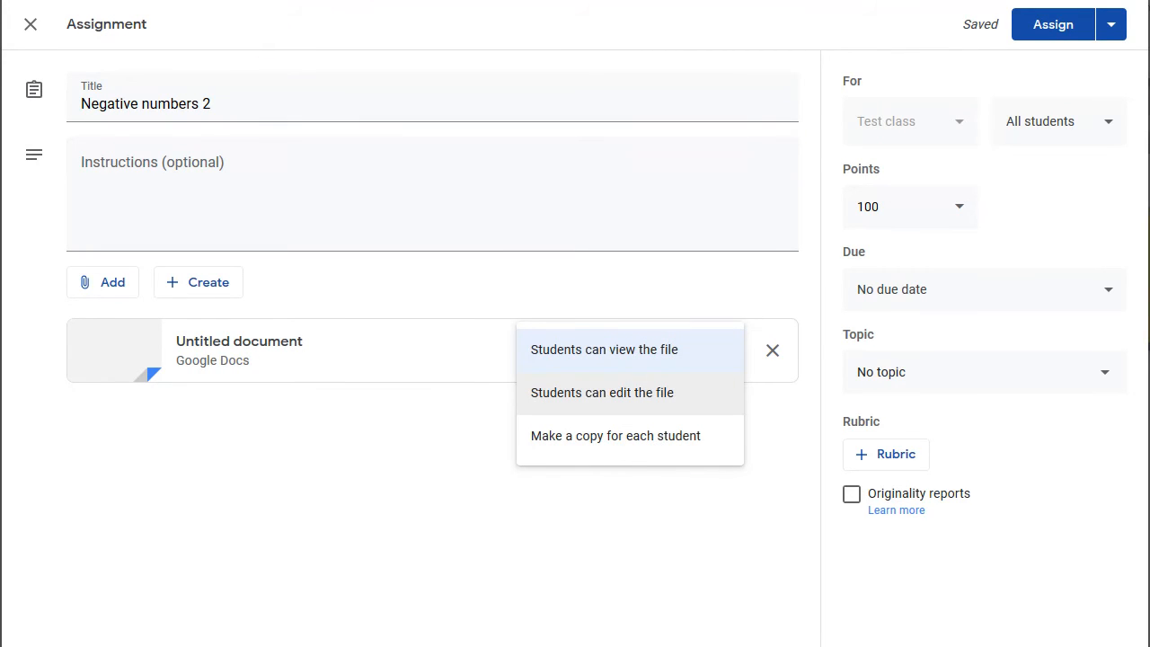
left_click(597, 433)
left_click(342, 4)
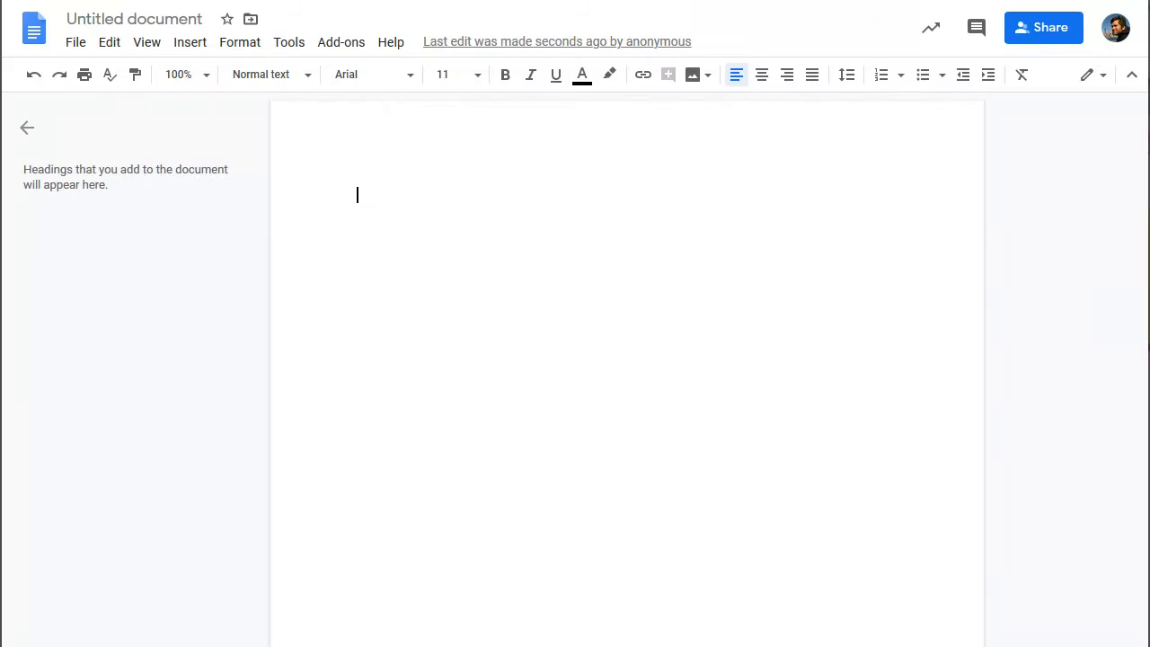
- Write a numbered list of three questions in the document: "10 - 4 =", "-6 + 3 =" and "-4 - 3 ="
left_click(478, 198)
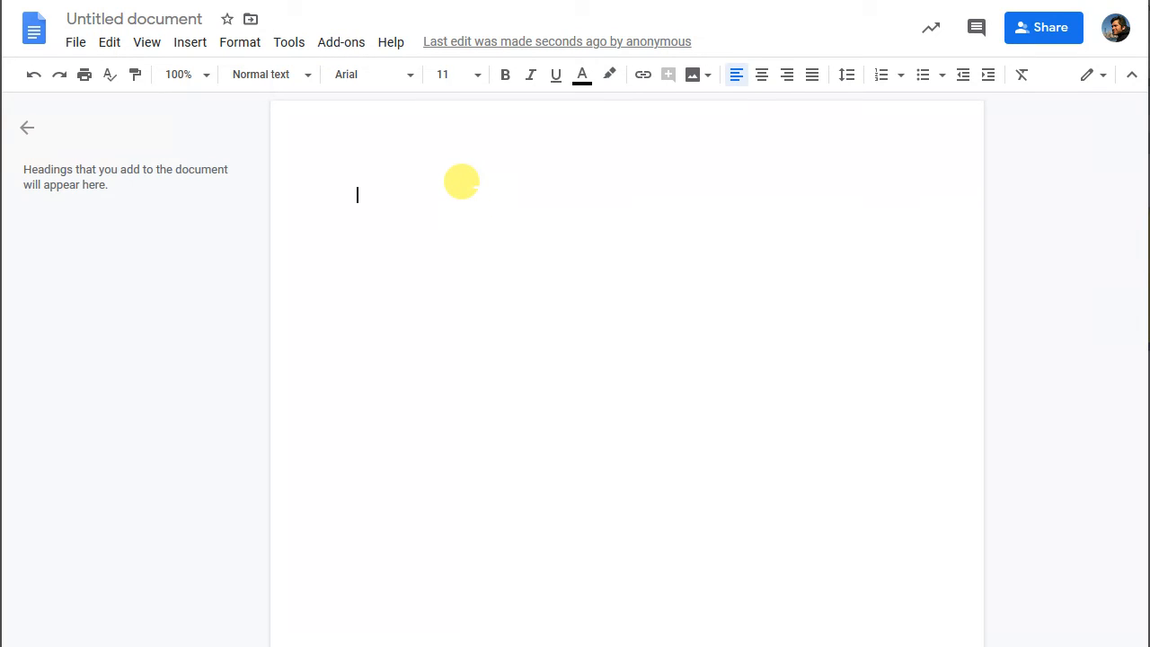
type("1. ")
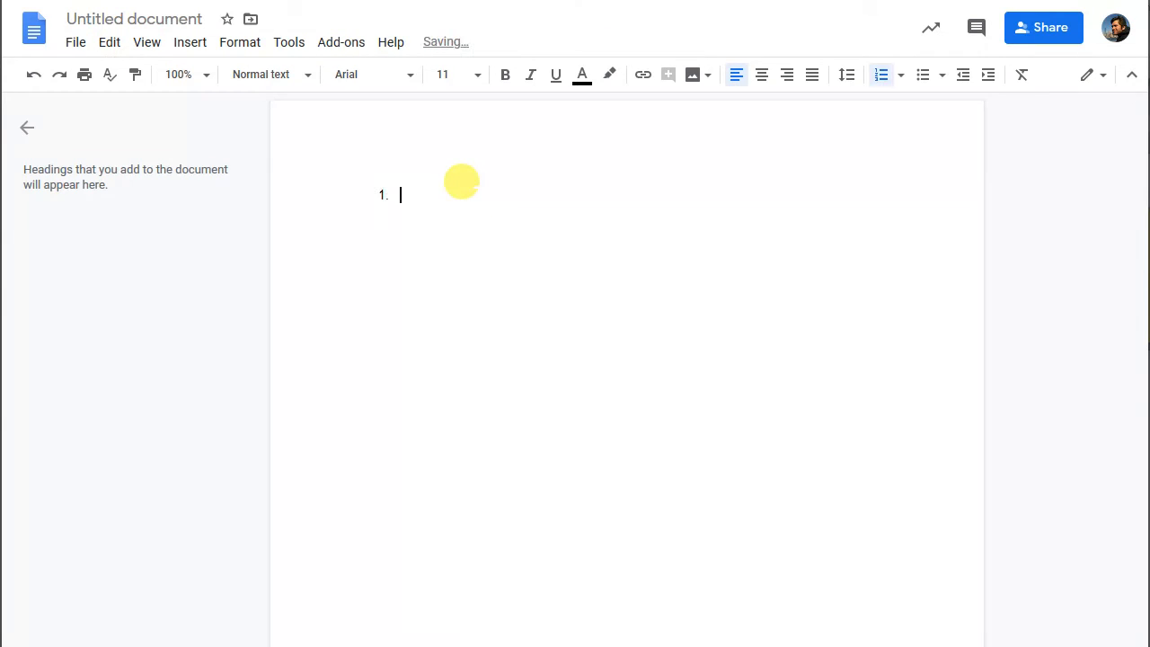
type("10 - 4")
key("Return")
type("-6 + 3")
key("Return")
type("-")
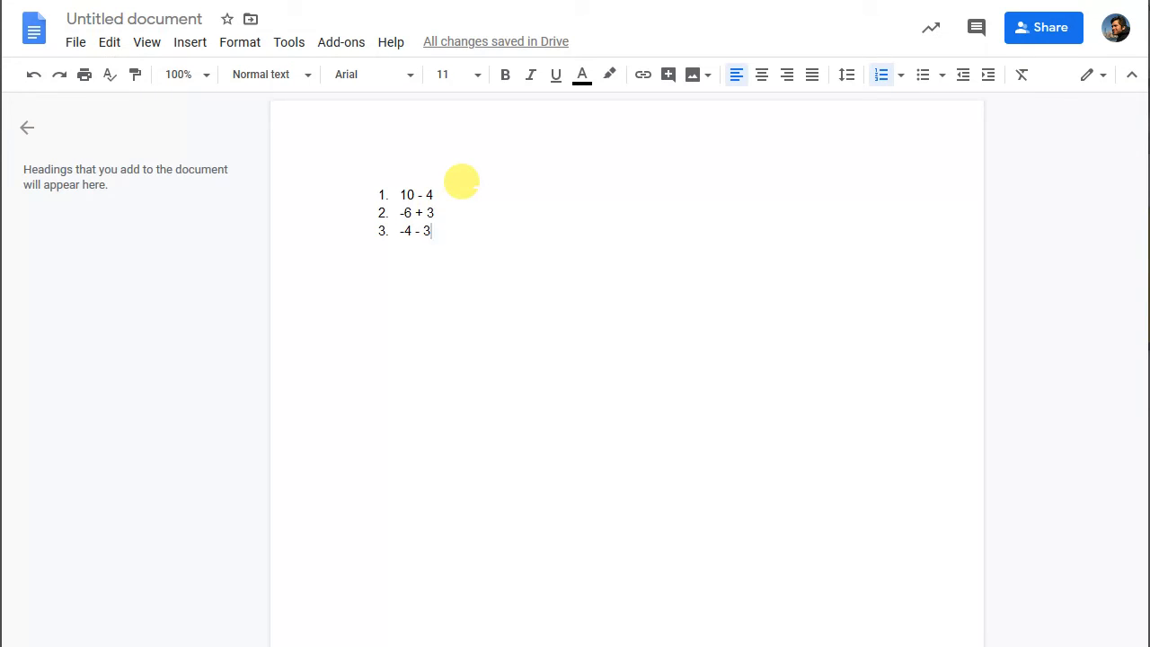
type("=")
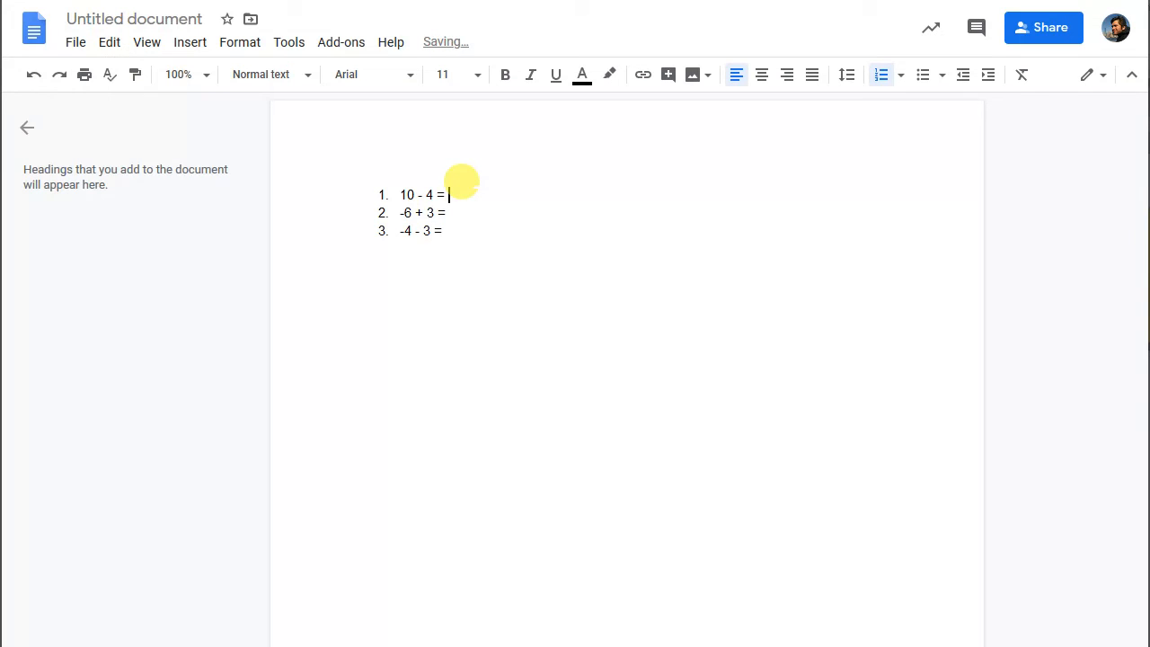
- Rename the document as "Negatives 2" and close it
left_click(101, 16)
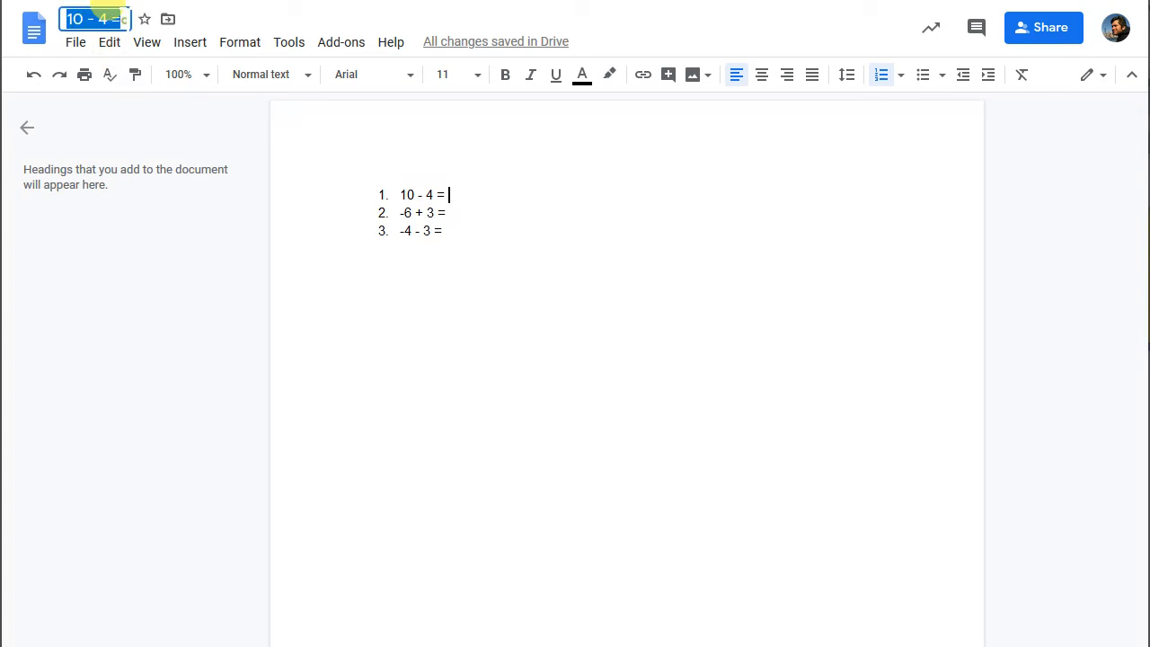
type("Negatives 2")
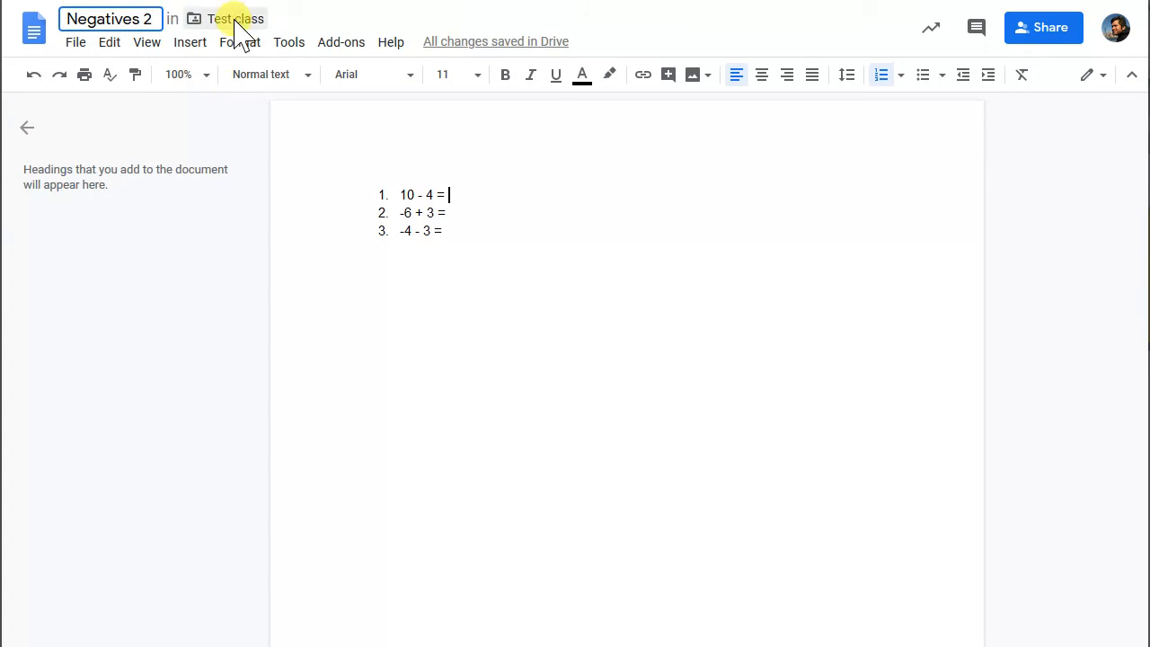
key("Return")
left_click(497, 261)
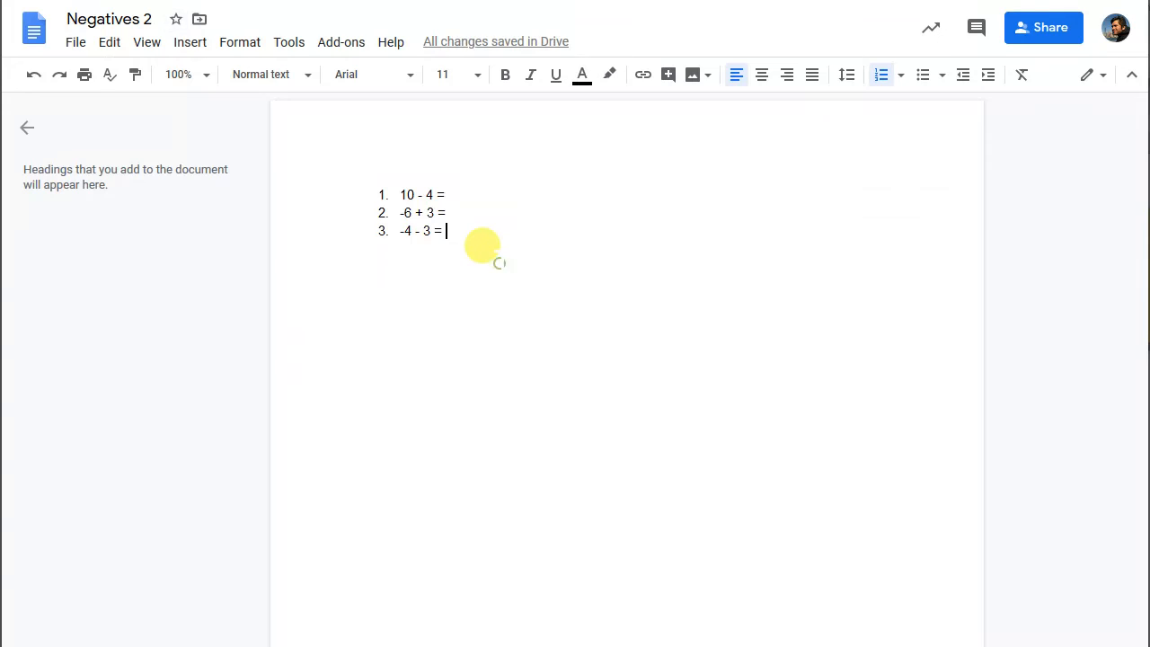
key("ctrl+w")
- Check that the attached document's sharing option is set to make a copy for each student
left_click(644, 352)
left_click(644, 350)
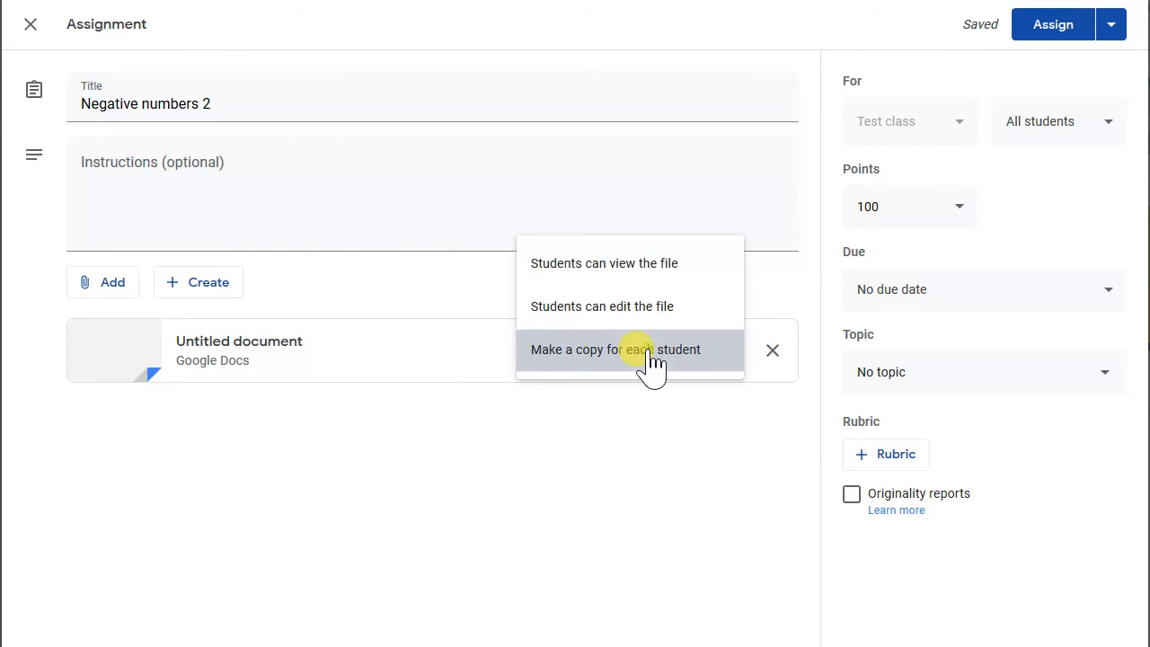
left_click(261, 180)
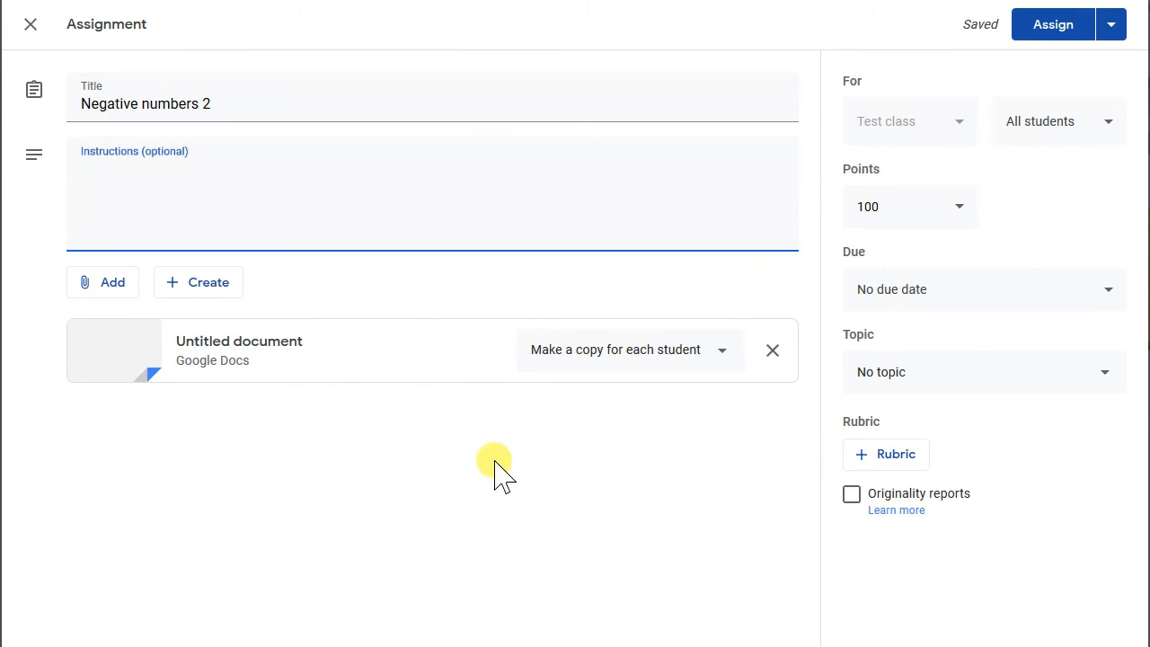
- Create a second Google Docs document as an attachment to the assignment
left_click(219, 296)
left_click(237, 323)
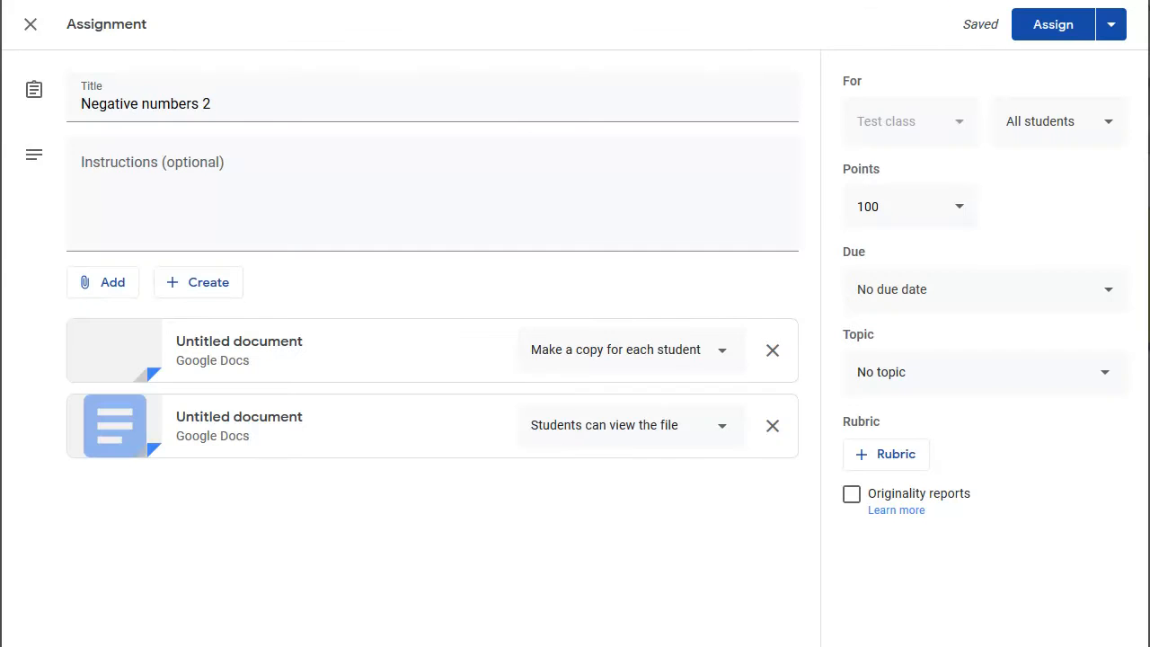
- Assign Negative numbers 2 to all students in Test class
left_click(1053, 25)
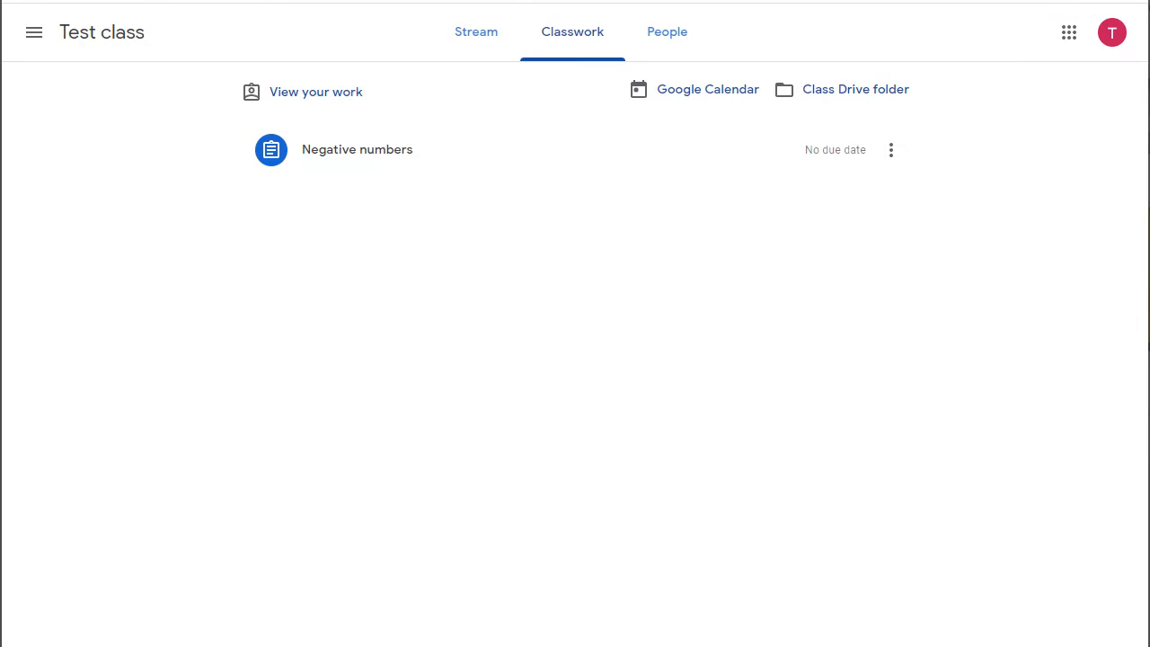
- Switch to the student's Gmail, read the "Negative numbers" assignment notification, and return to the student's Classwork page
left_click(117, 1)
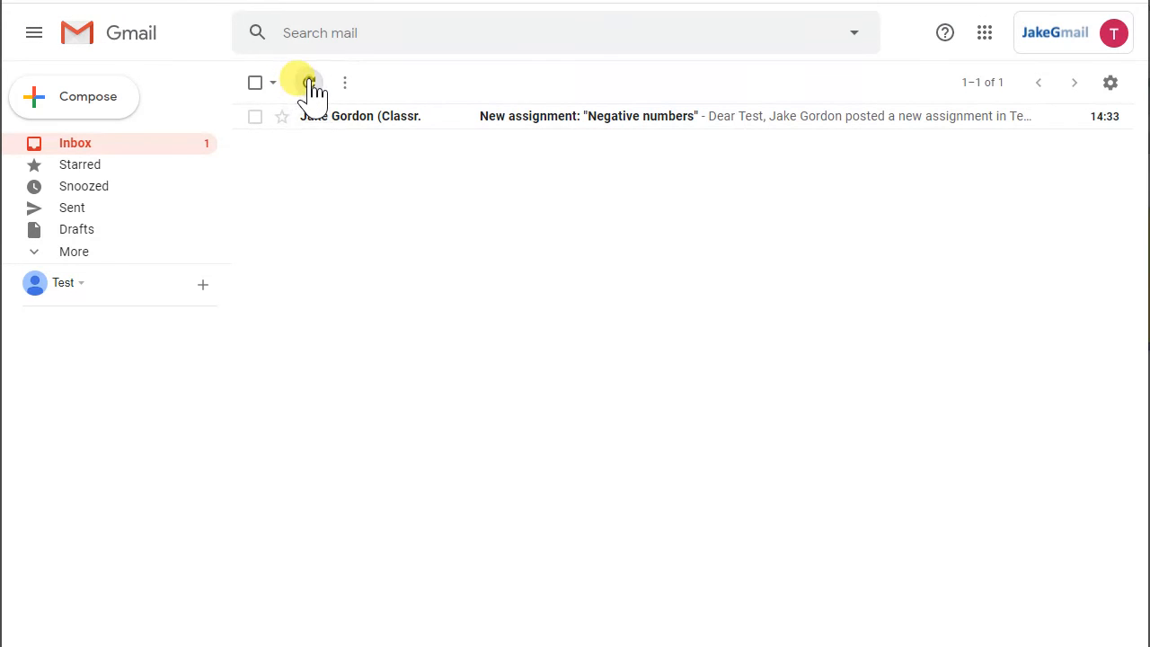
left_click(714, 126)
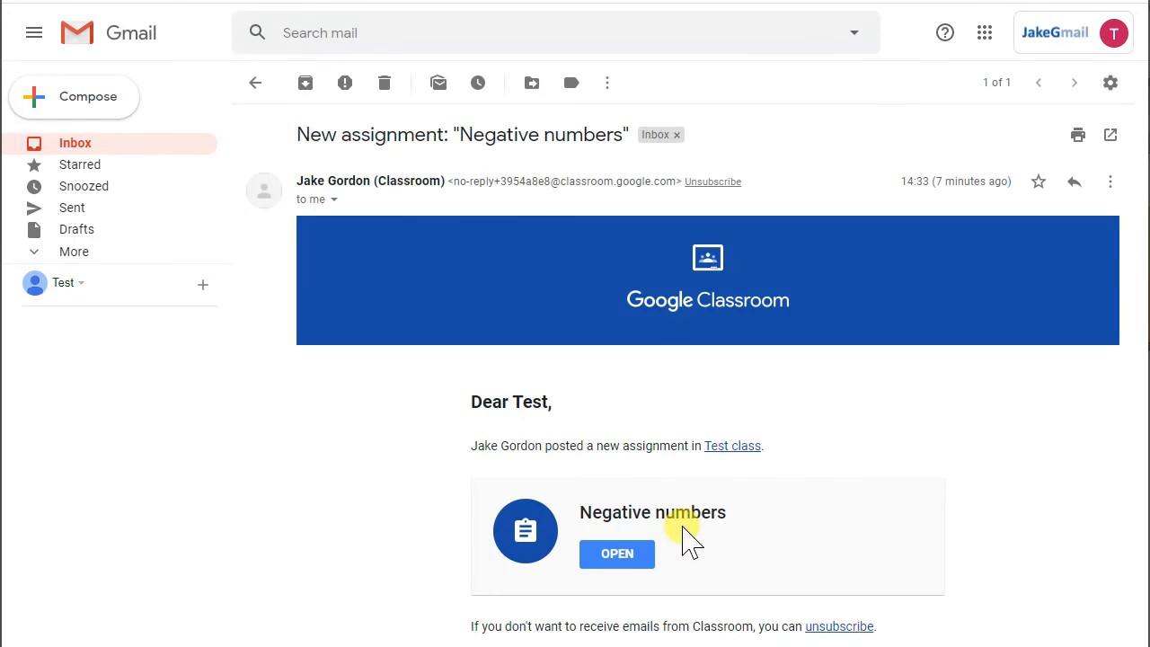
left_click(76, 147)
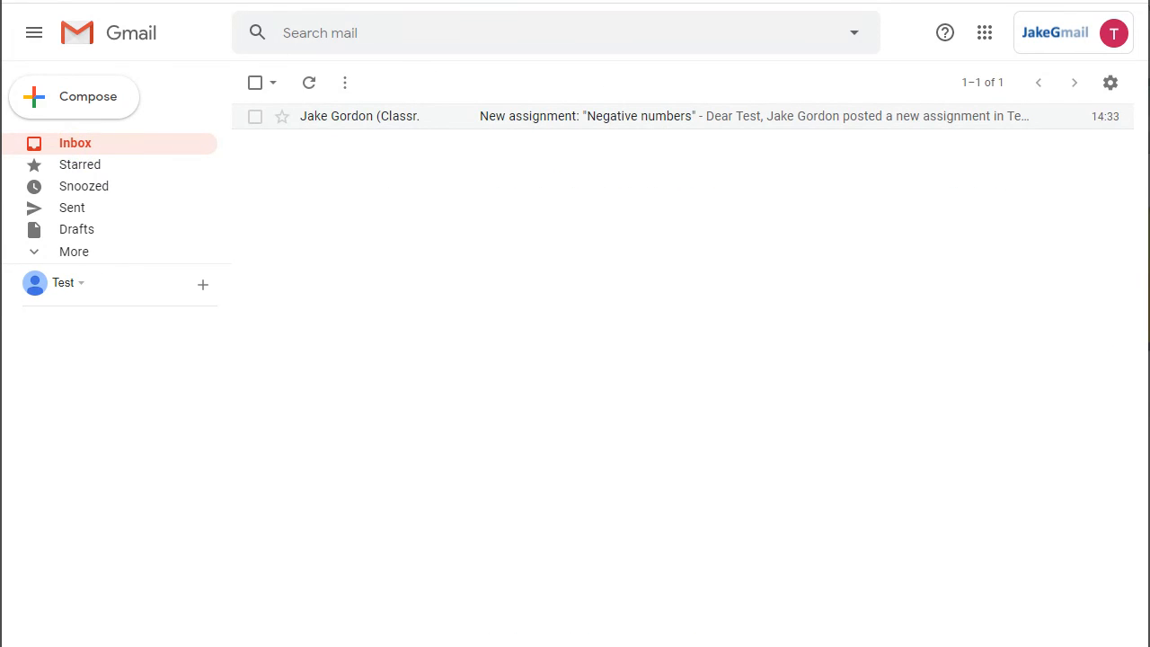
left_click(314, 1)
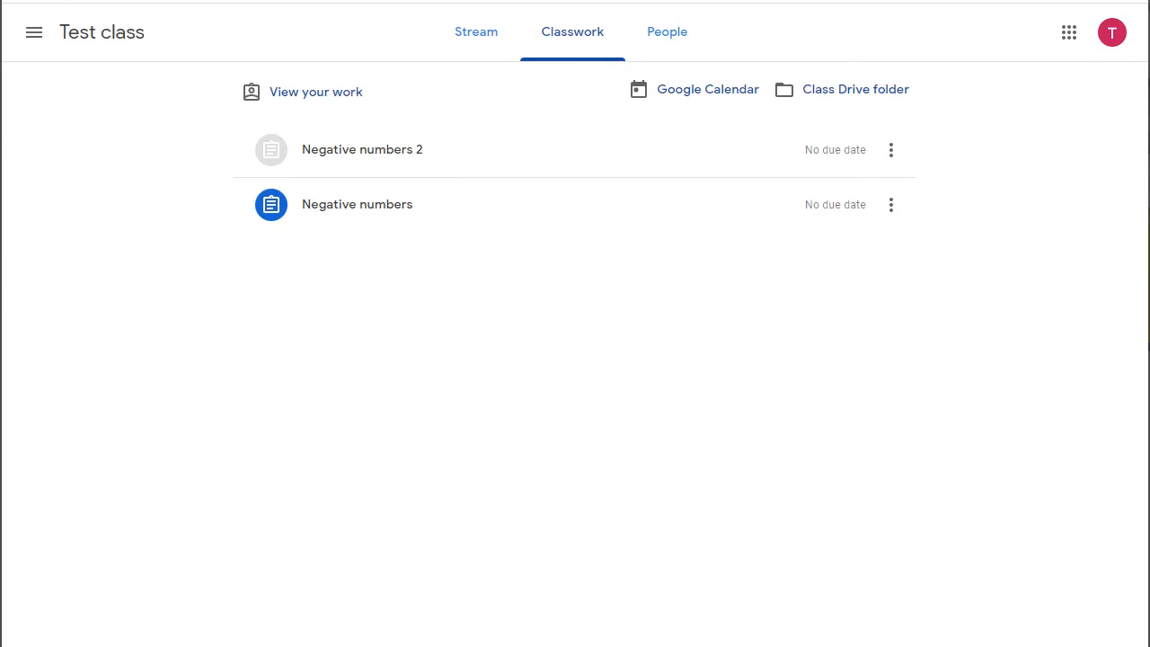
- As the student, expand Negative numbers 2 in the Classwork list and open its full assignment page
left_click(392, 155)
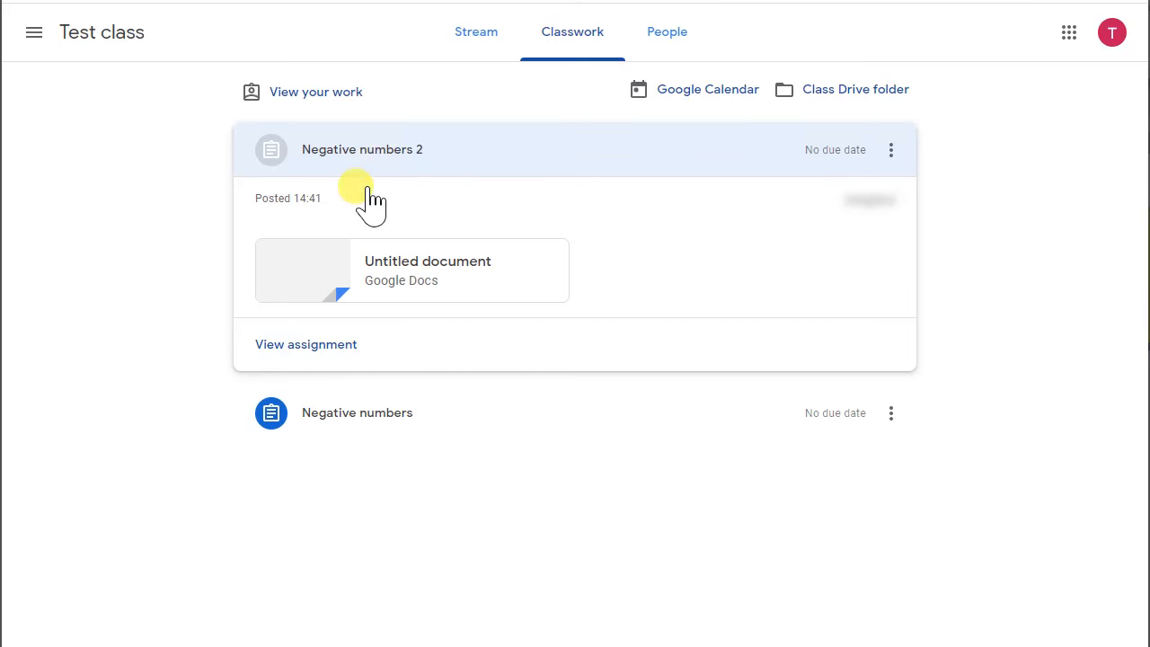
left_click(334, 351)
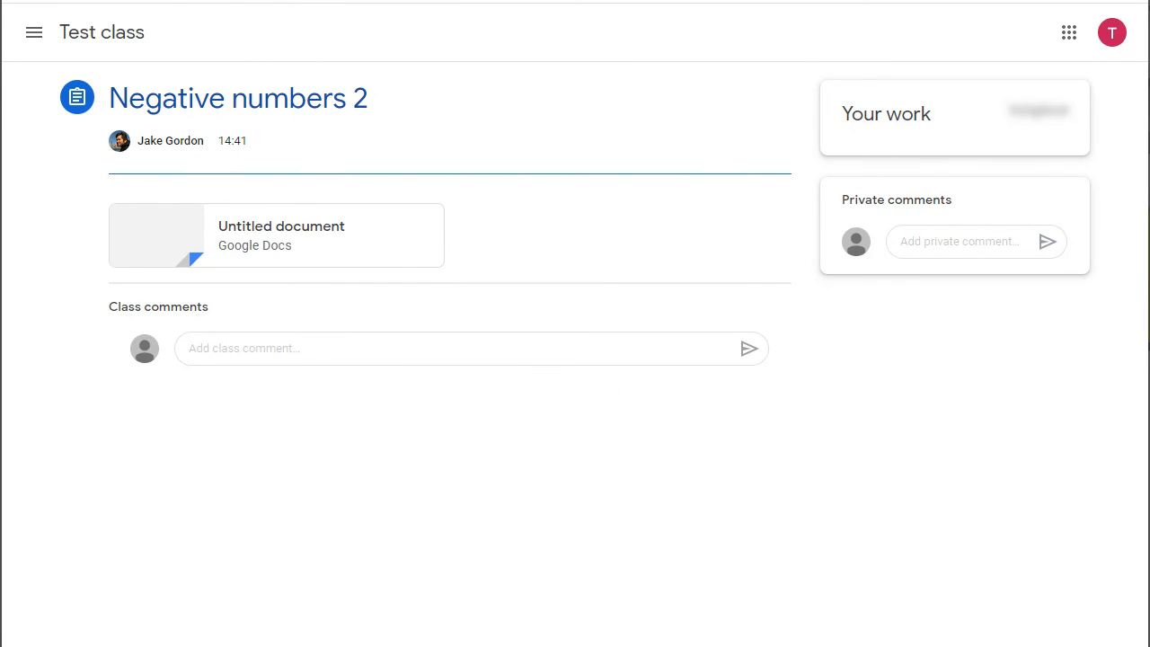
- Open the student's Negative numbers assignment from Test class and check the options for adding or creating work for comparison
left_click(105, 34)
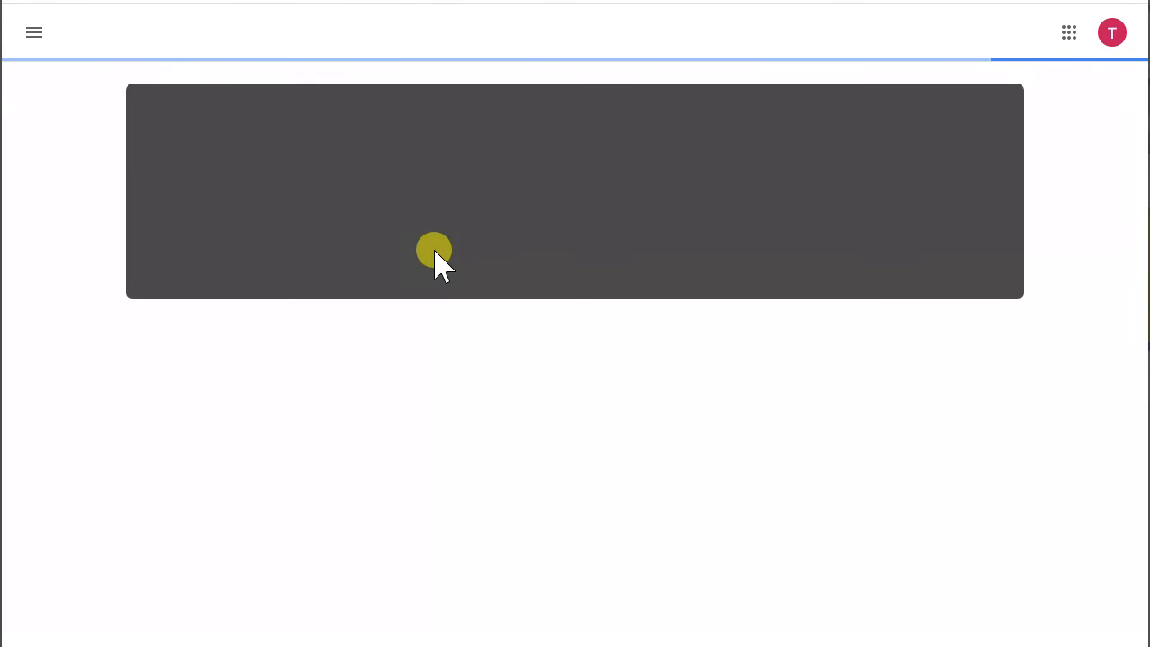
left_click(510, 540)
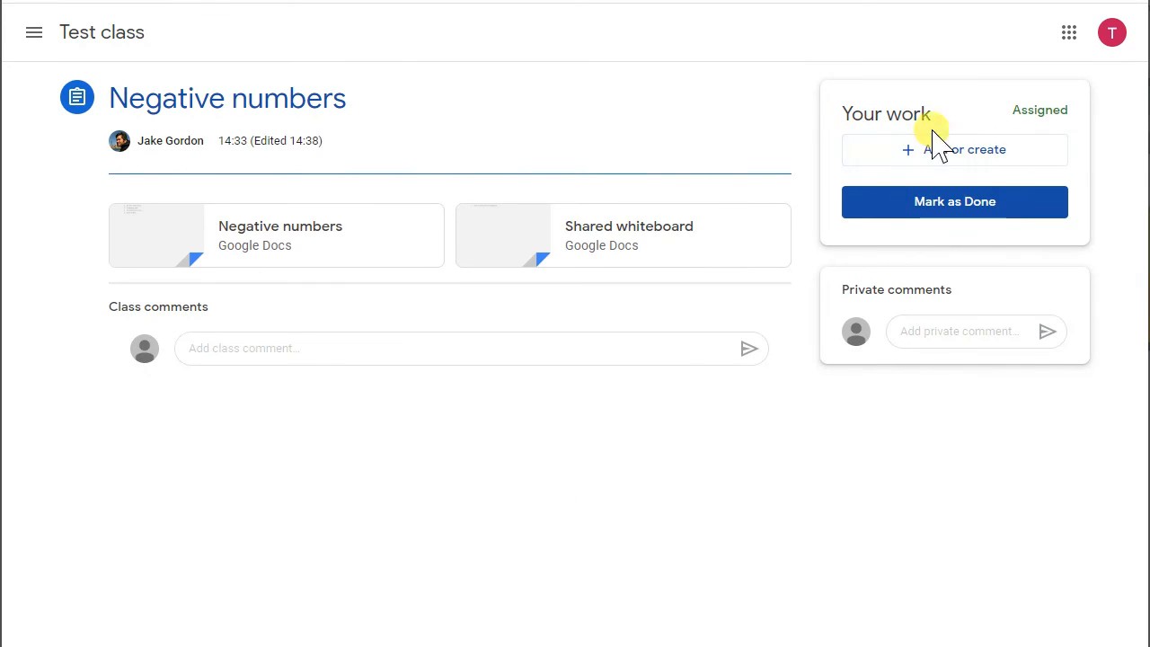
left_click(942, 166)
left_click(1111, 175)
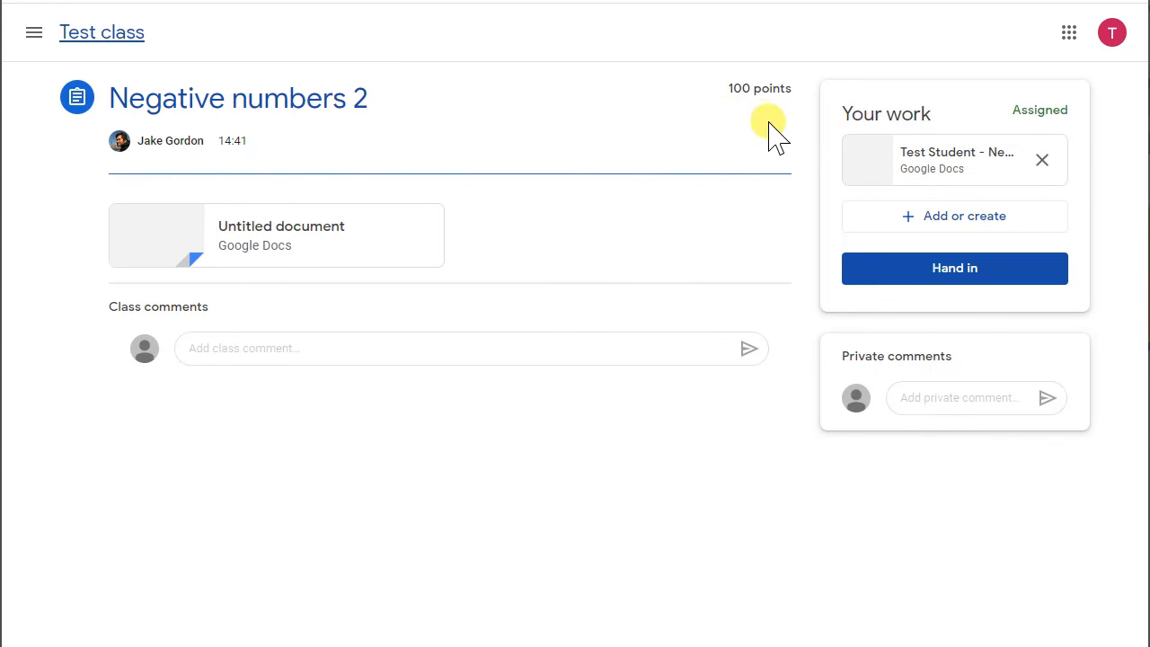
- Open the student's own copy of Negatives 2 and enter the answers 6, -3 and -7 after the three questions
left_click(939, 154)
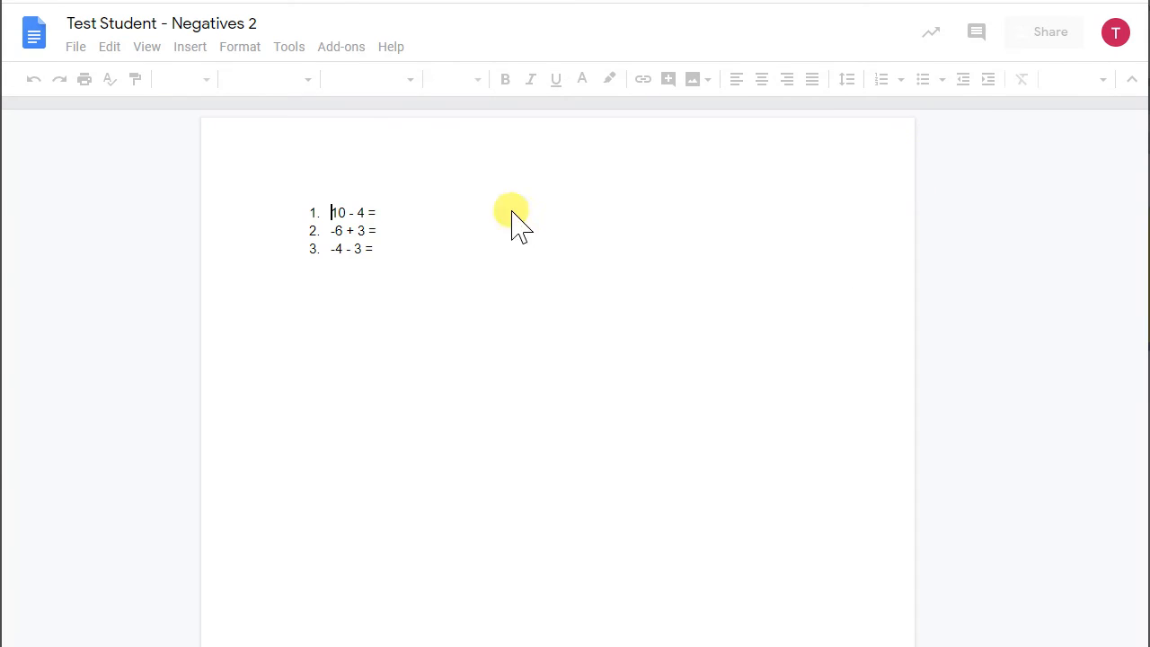
left_click(424, 198)
left_click(493, 207)
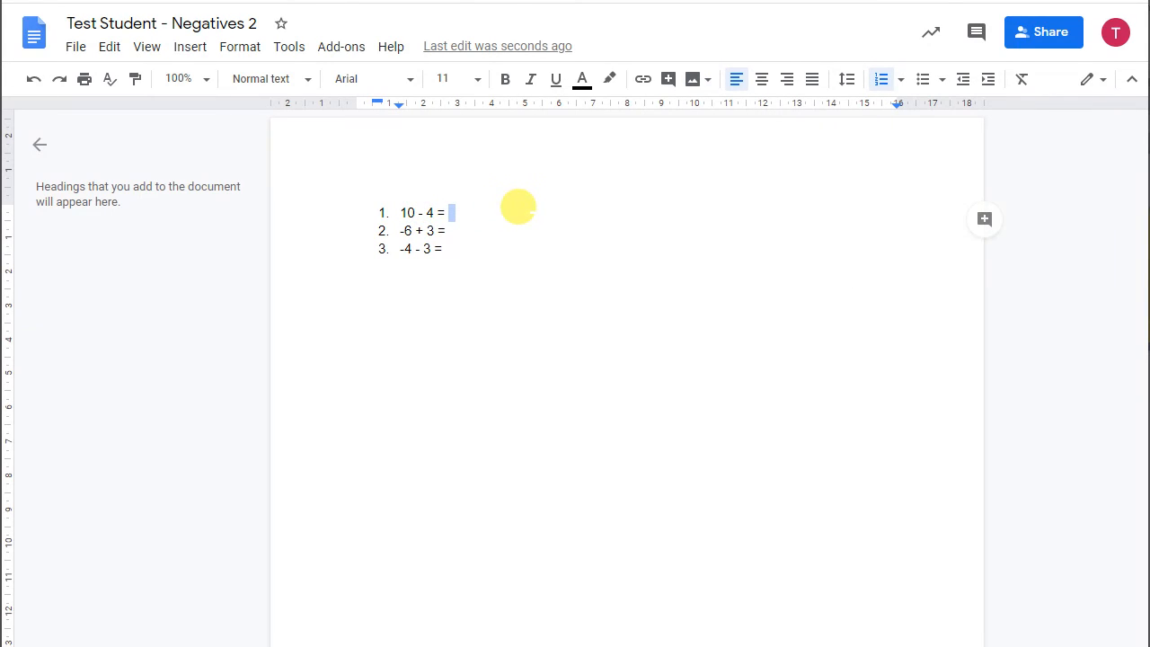
type("6")
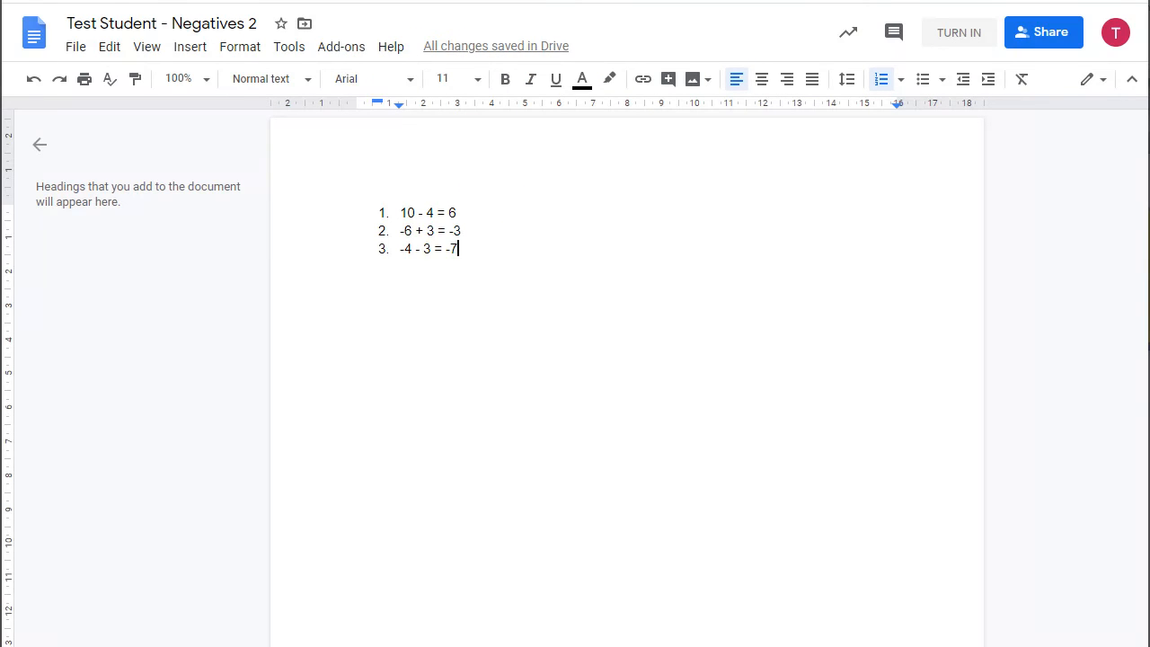
- Return to the student's Negative numbers 2 assignment page and start handing in the completed document
left_click(632, 0)
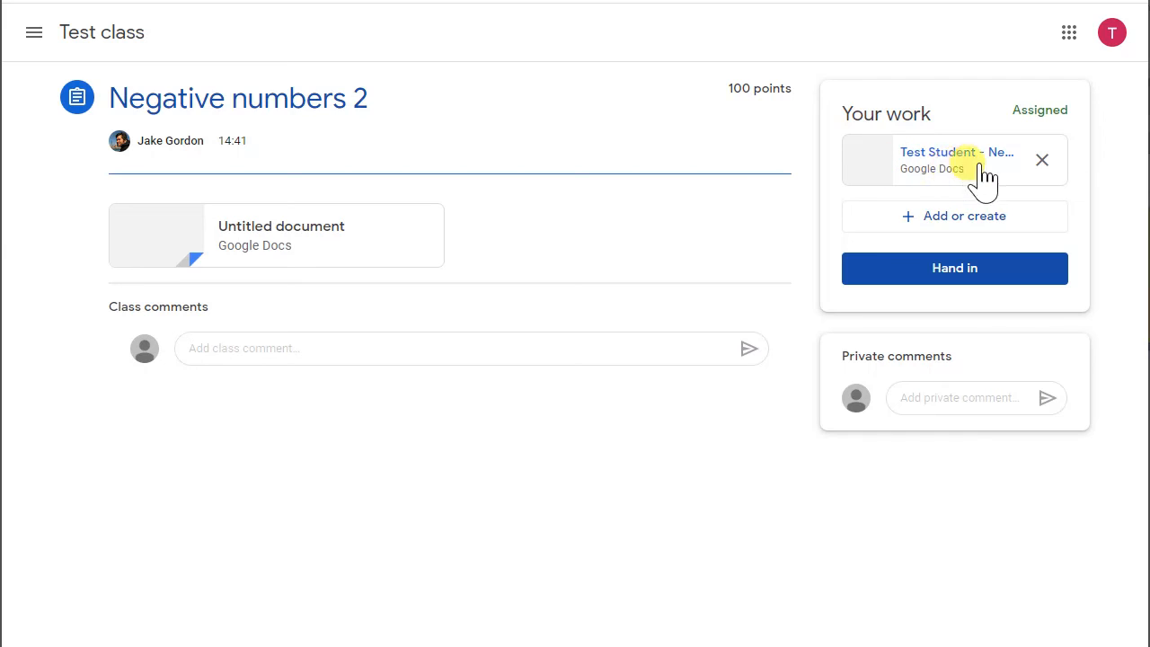
left_click(948, 286)
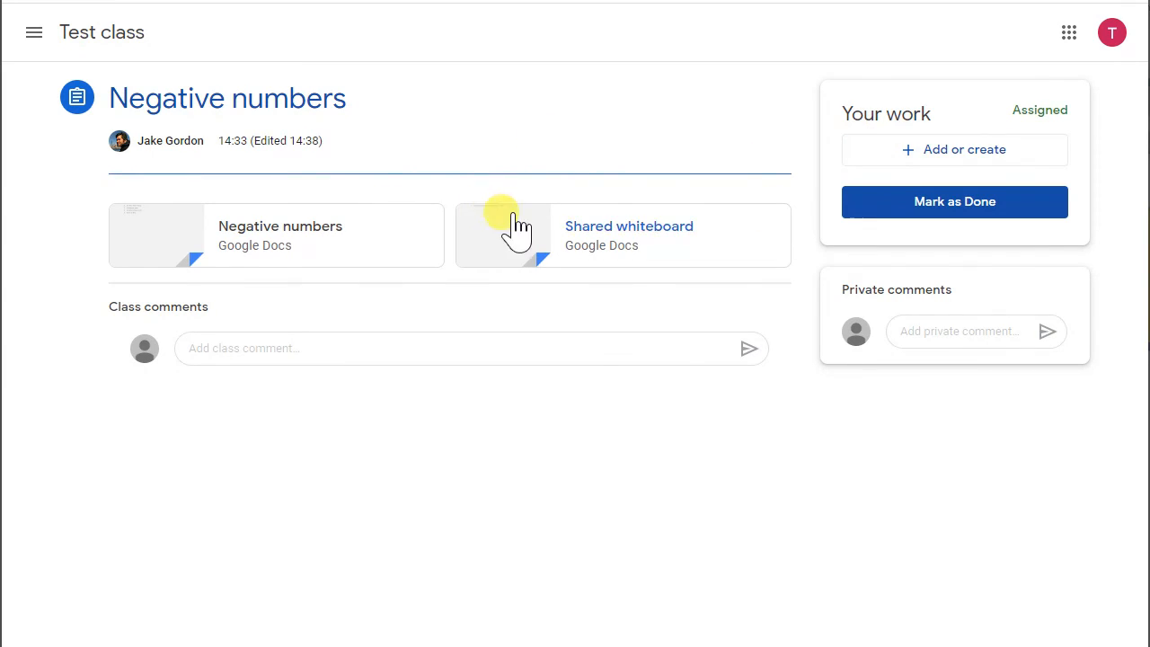
- Check the options for adding or creating work in the student's Negative numbers assignment, and mark it as done without attachments
left_click(965, 155)
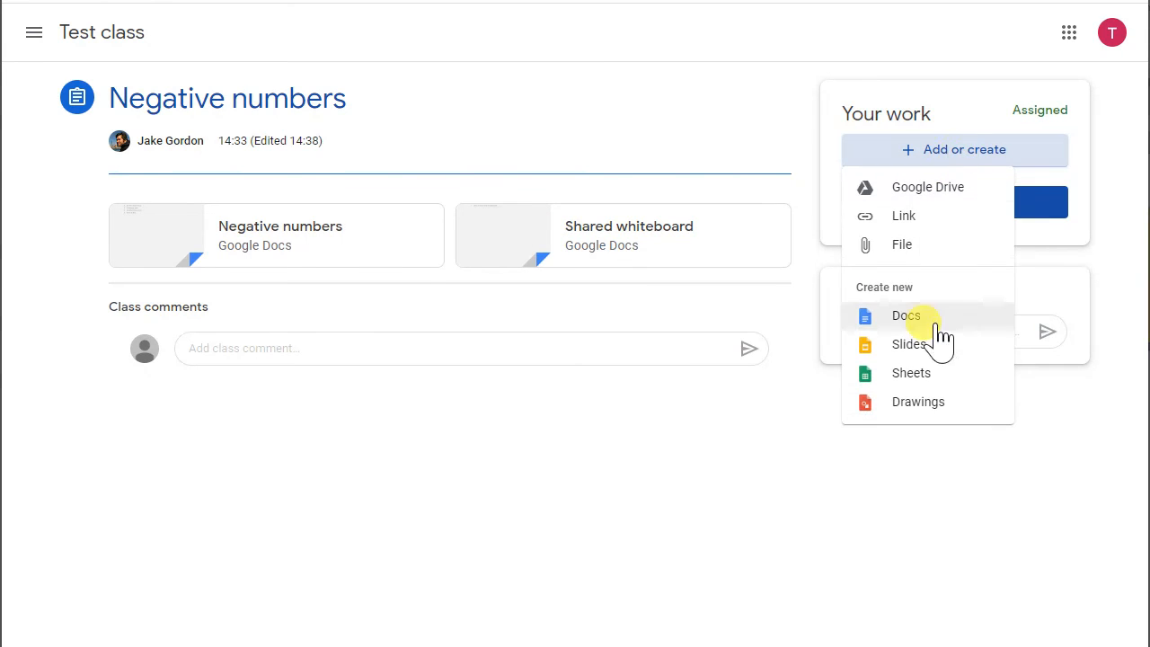
left_click(1102, 160)
left_click(973, 208)
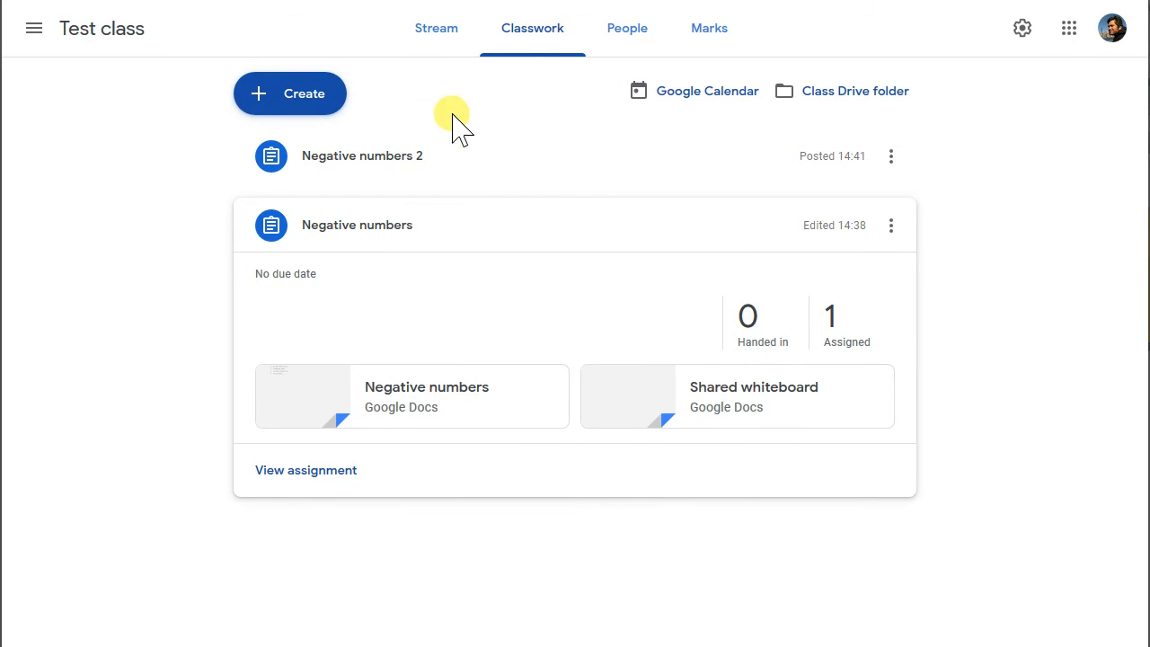
- As the teacher, reload the Classwork list and compare the handed-in status of Negative numbers and Negative numbers 2
left_click(420, 45)
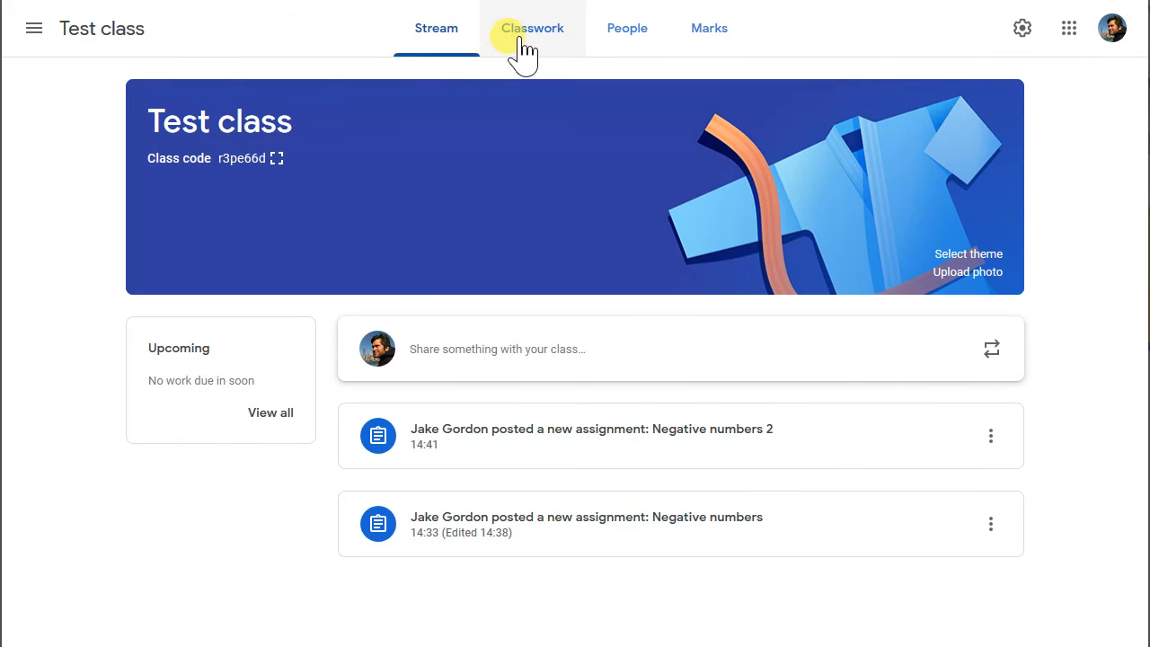
left_click(525, 45)
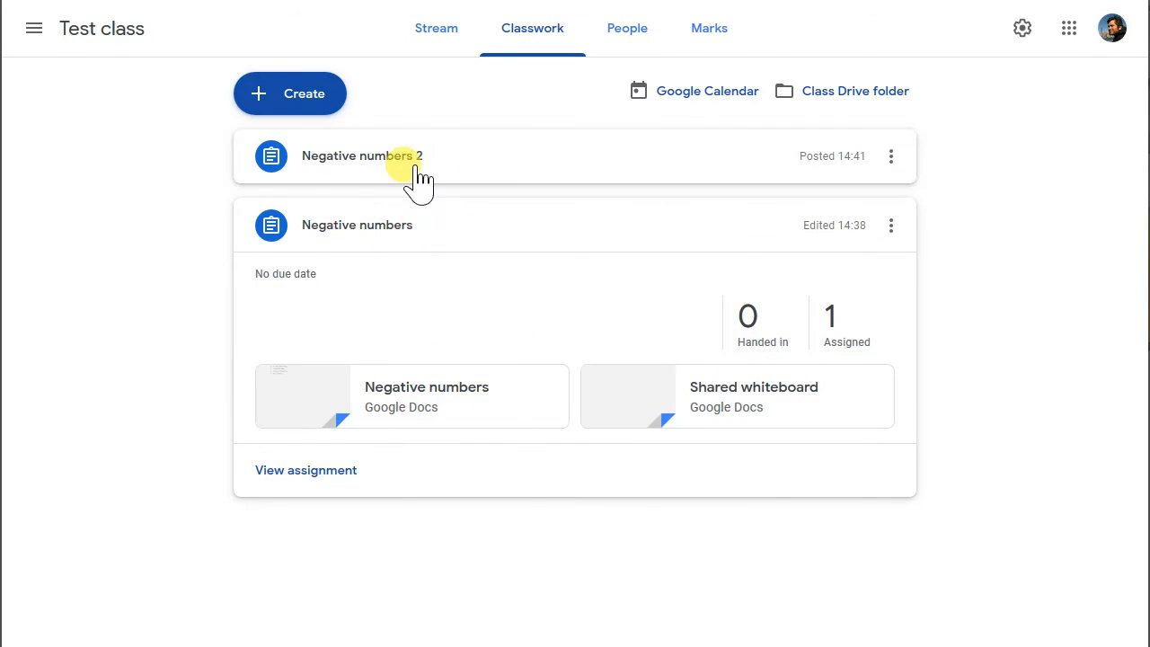
left_click(481, 227)
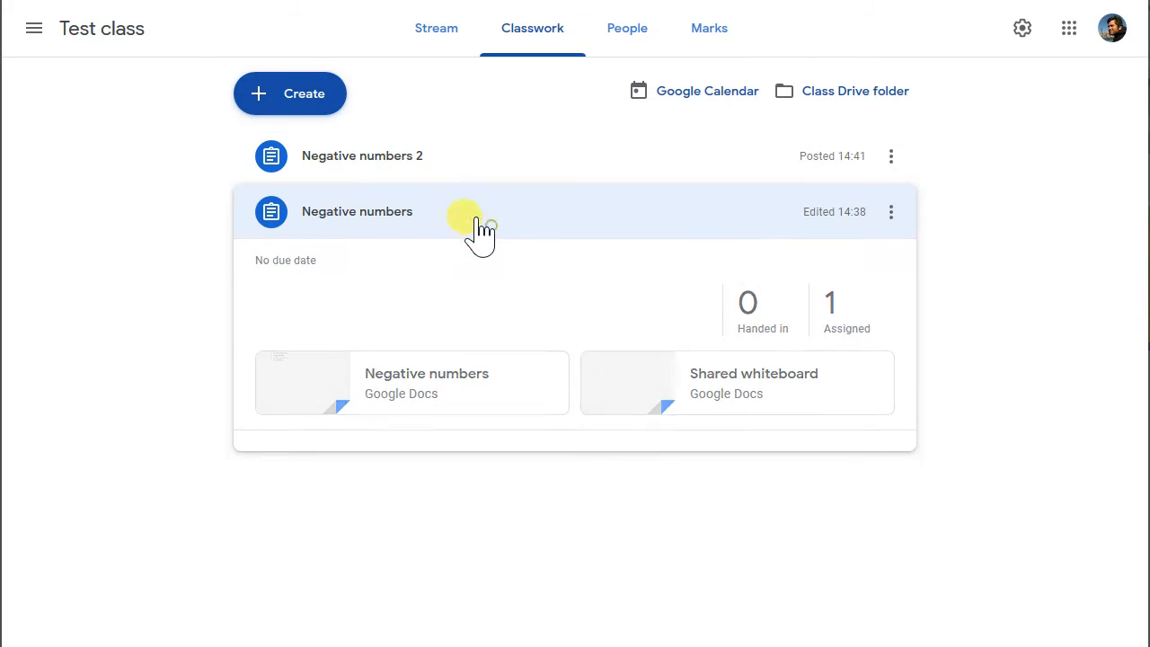
left_click(463, 166)
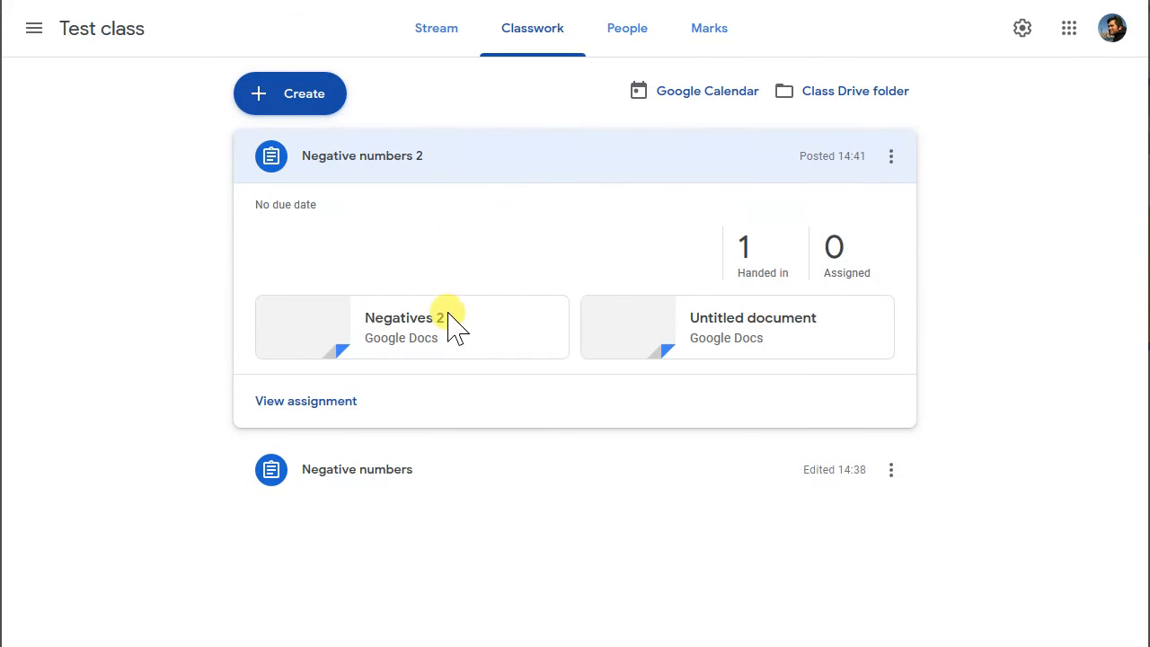
left_click(519, 483)
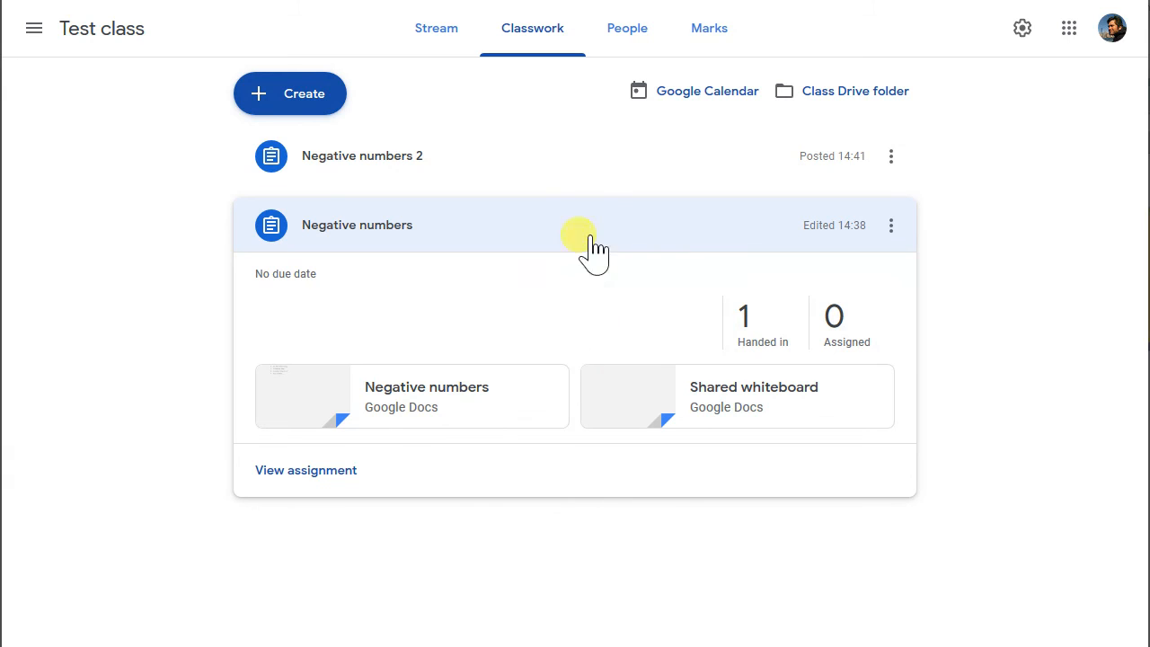
left_click(461, 164)
left_click(418, 492)
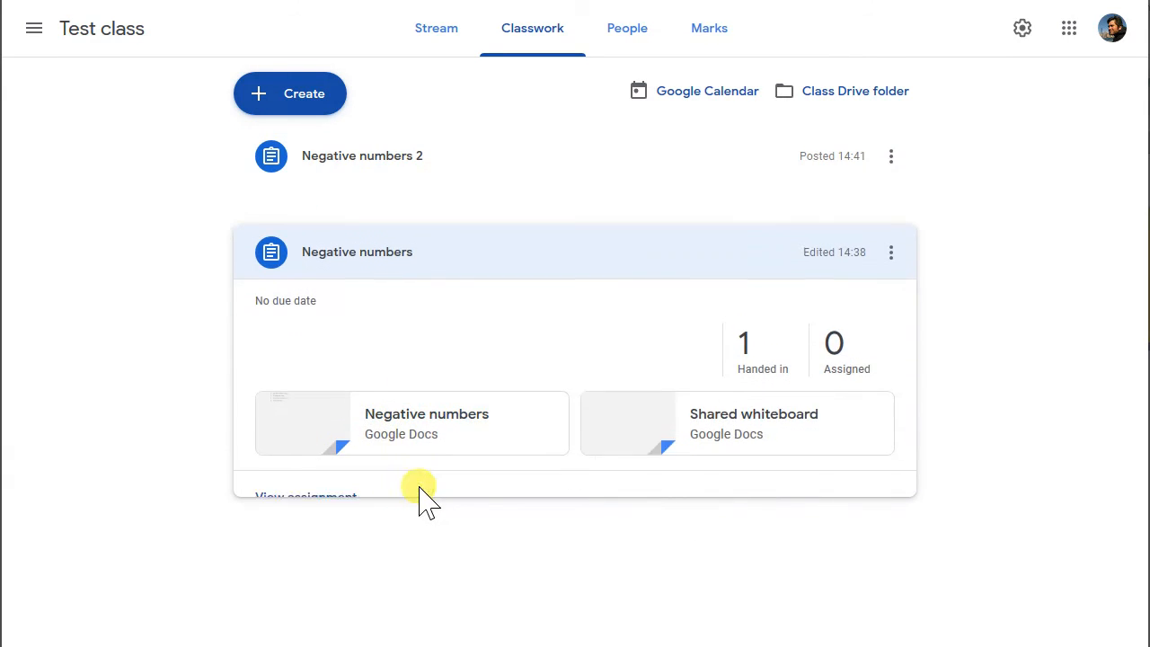
- Open the Negative numbers assignment's student work page and return the student's ungraded work
left_click(337, 476)
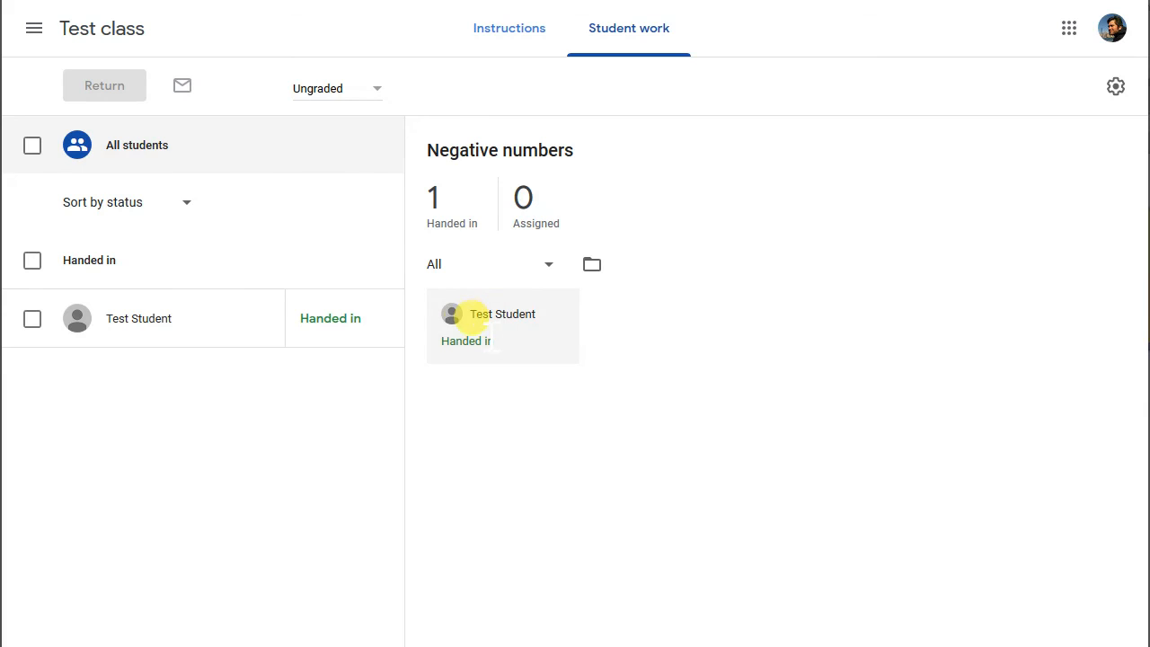
left_click(384, 318)
left_click(278, 359)
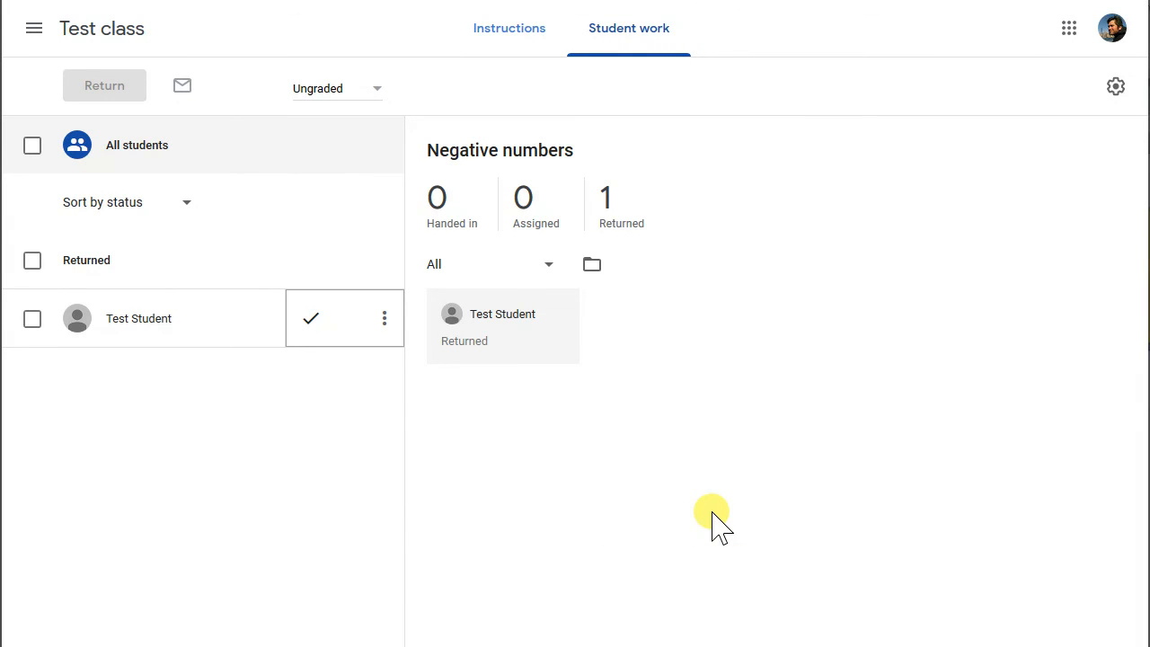
- Look at the Negative numbers instructions, go back to the class stream and open the student's handed-in Negative numbers 2 document
left_click(518, 35)
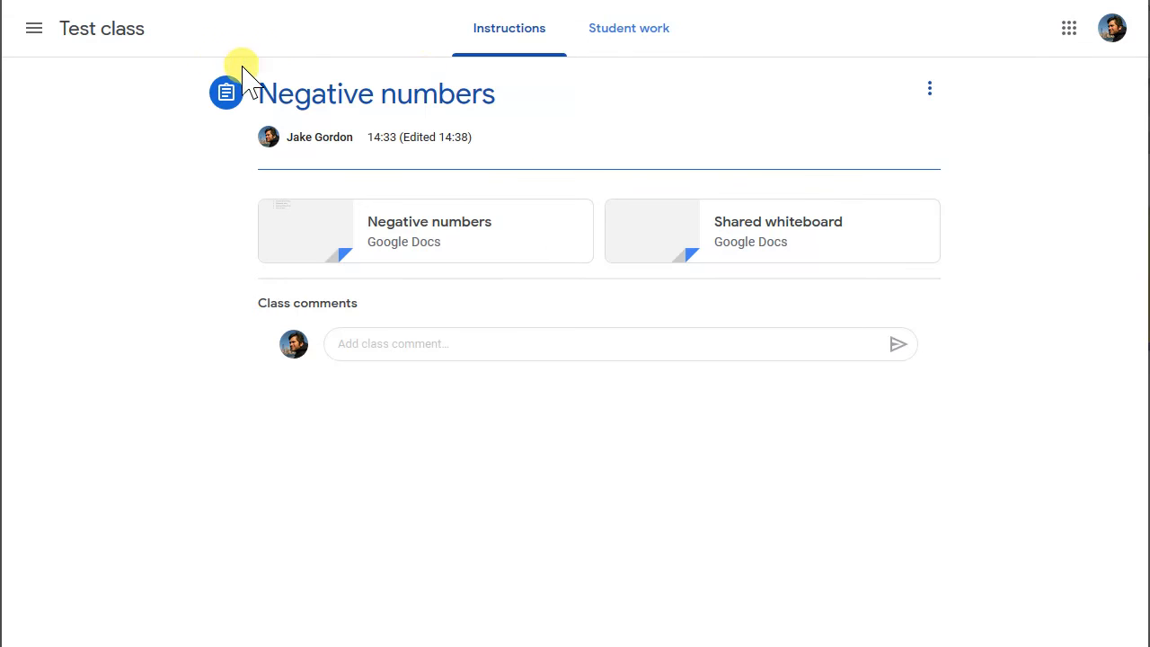
left_click(118, 38)
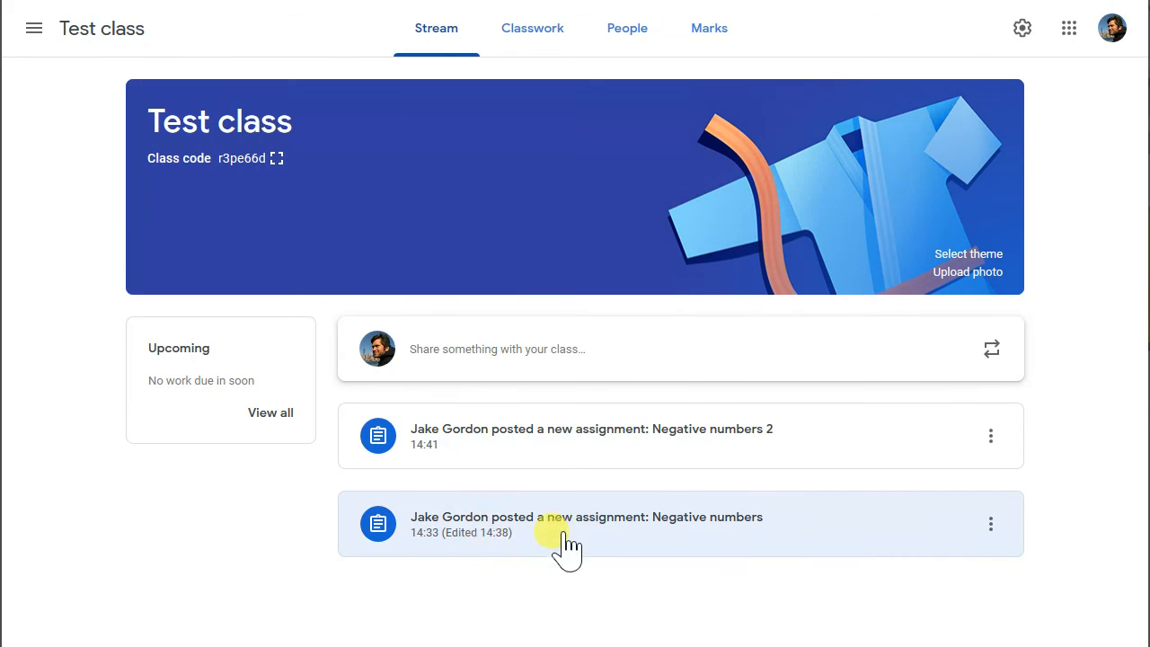
left_click(702, 433)
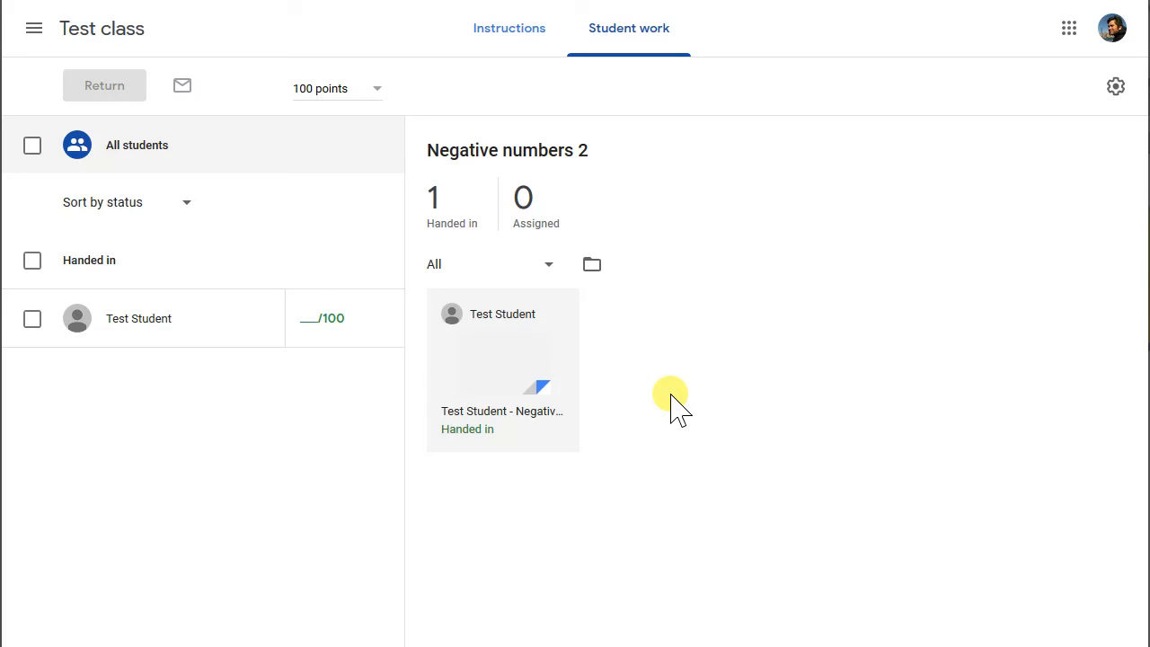
left_click(492, 388)
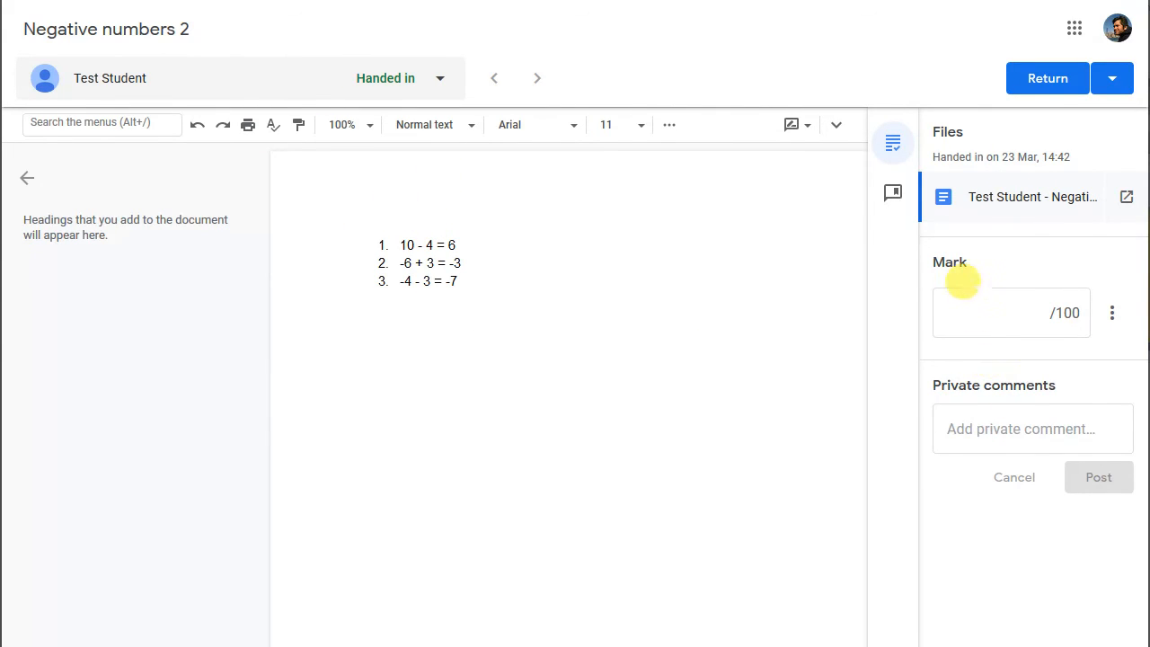
- Give the student's Negative numbers 2 document a mark of 100 out of 100 and start returning it
left_click(988, 313)
type("100")
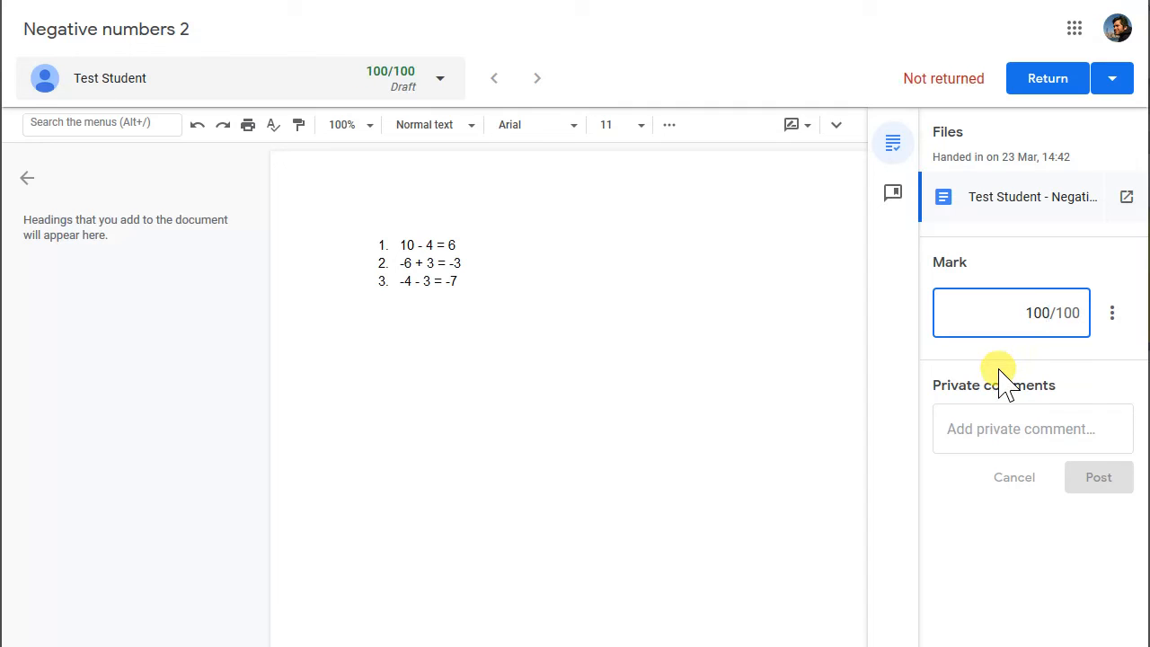
left_click(984, 419)
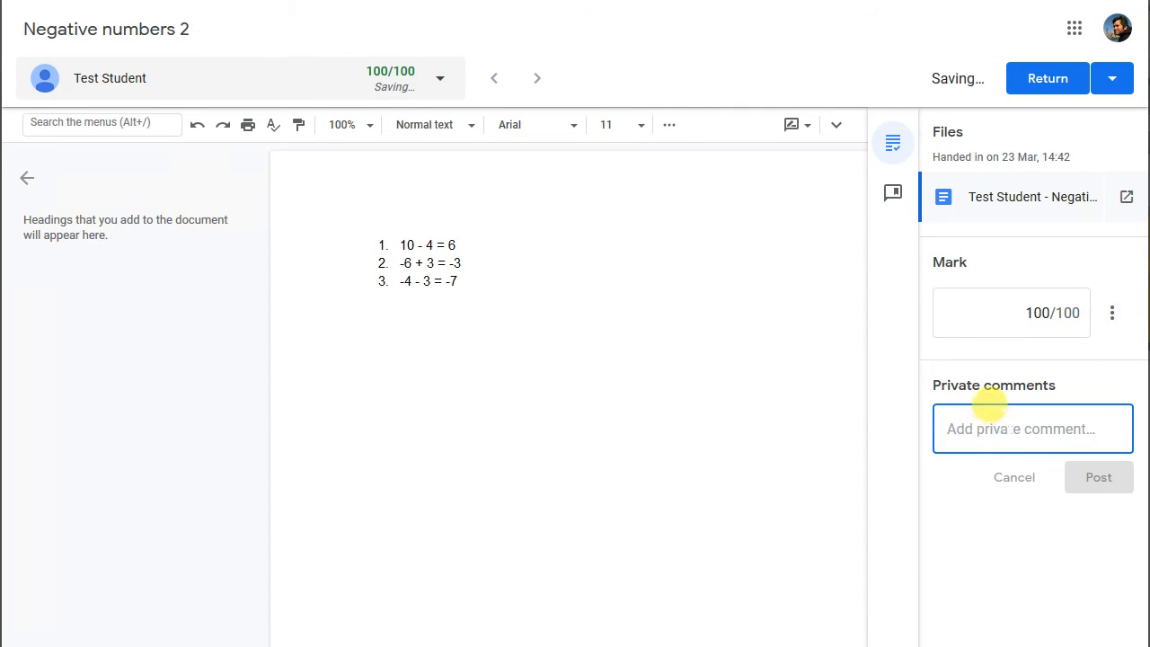
left_click(1047, 83)
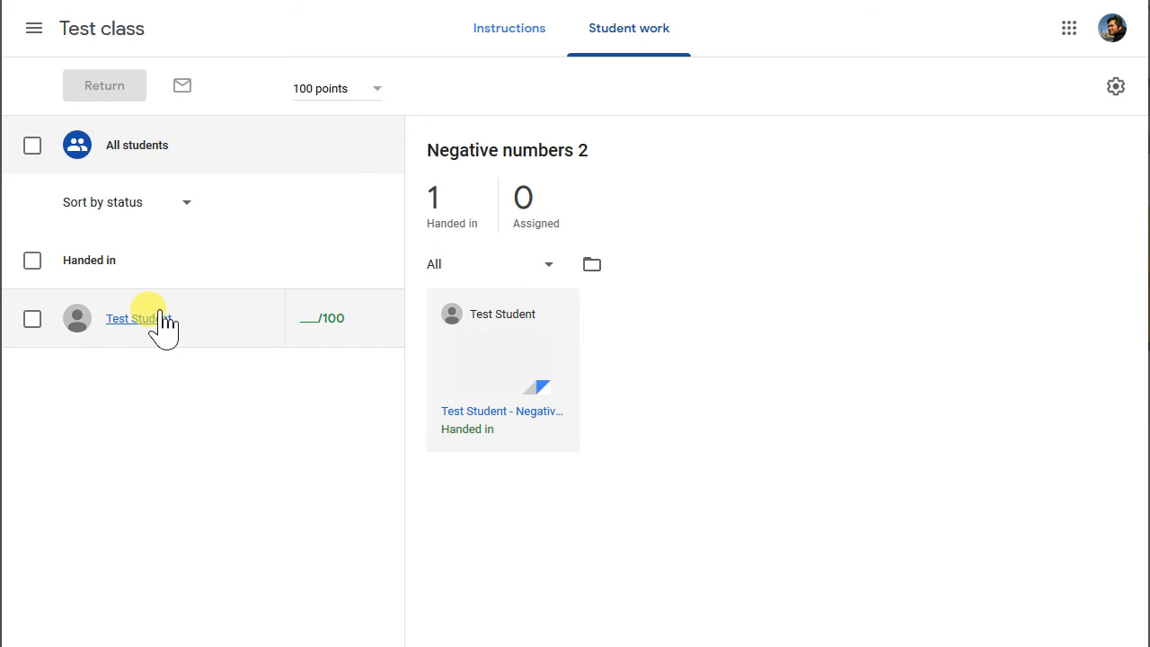
- Enter a mark of 100 for the student in the Negative numbers 2 student work list and go back to the class stream
left_click(332, 334)
type("100")
left_click(693, 441)
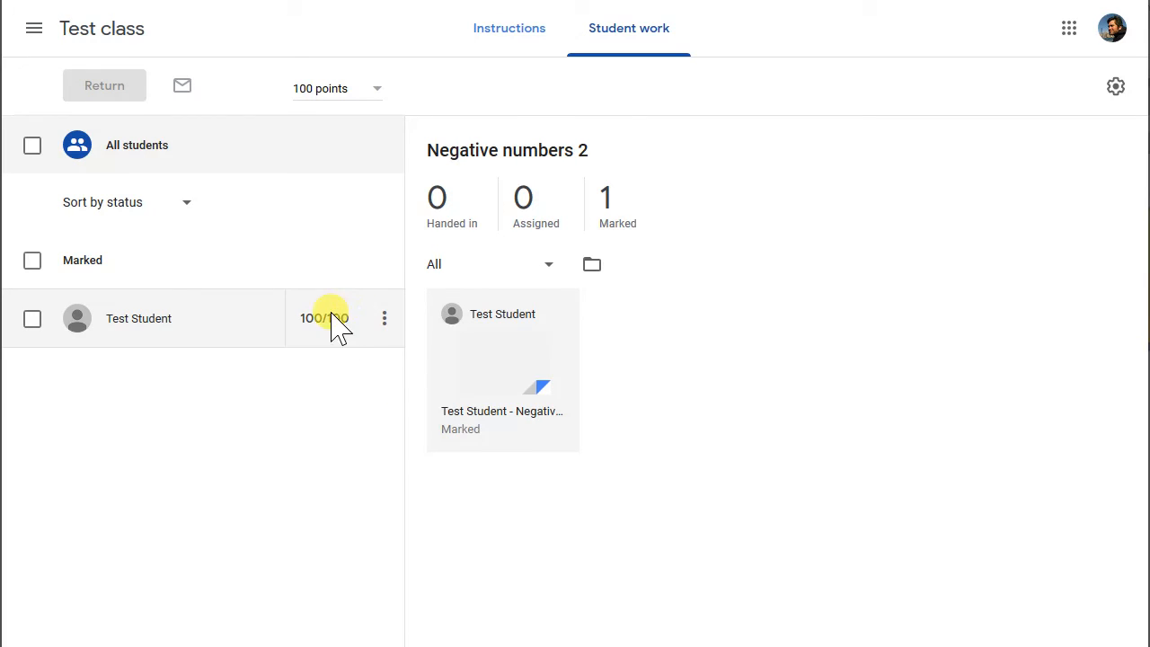
left_click(383, 318)
left_click(705, 474)
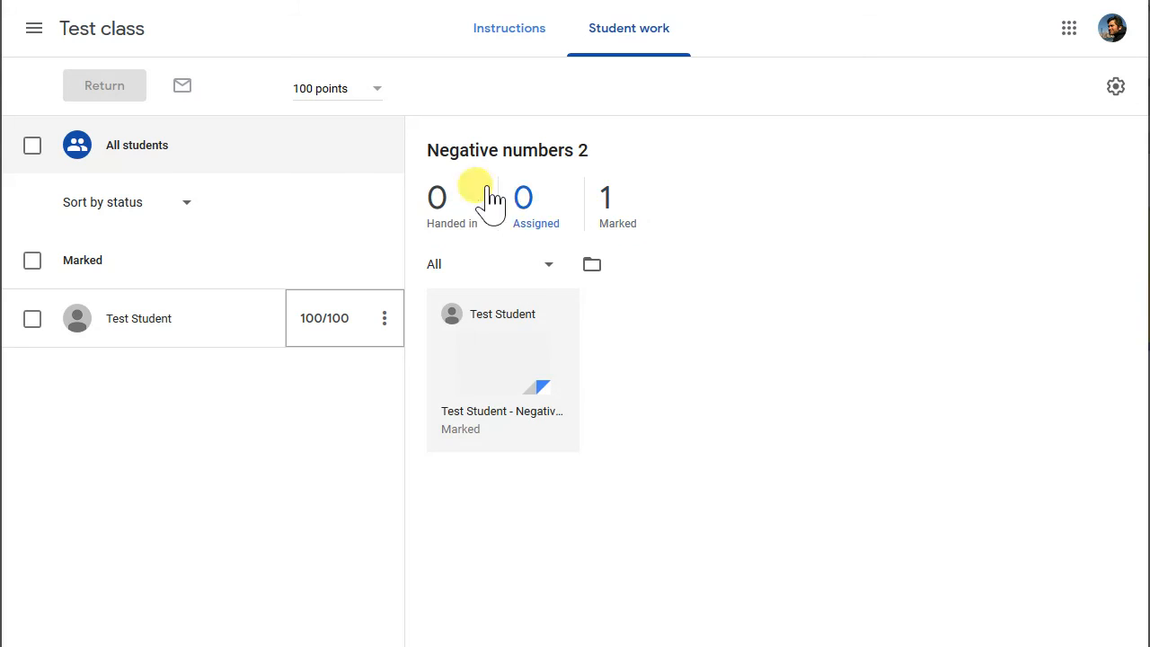
left_click(102, 33)
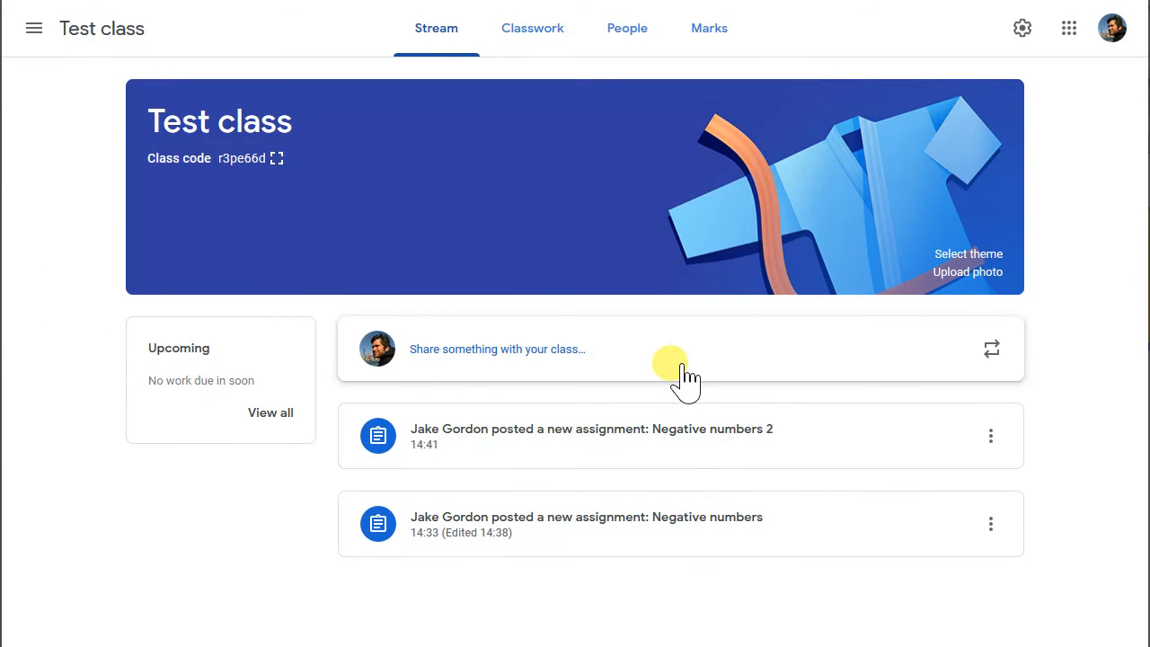